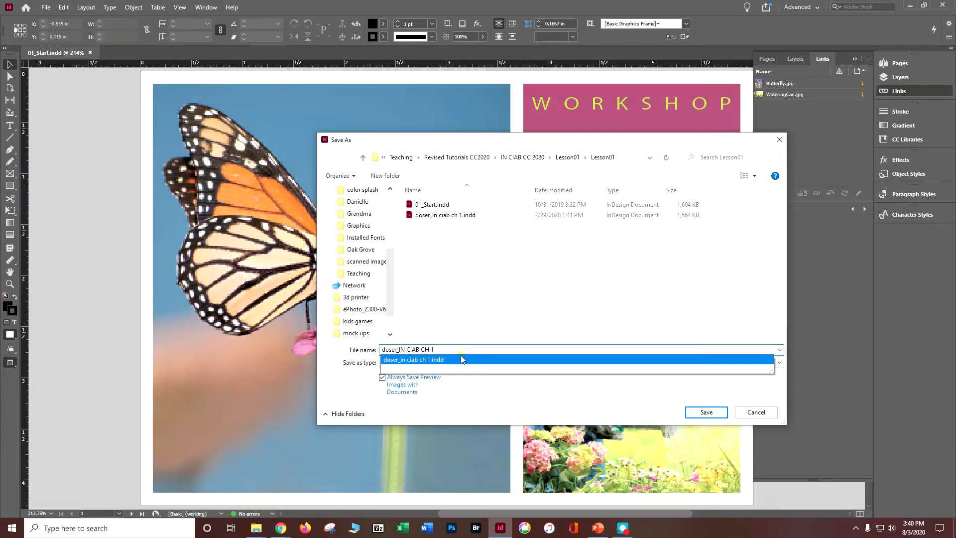
Save the document over the existing "in ciab ch 1" InDesign file in the Lesson01 folder.
{"action": "left_click", "coordinate": [487, 359]}
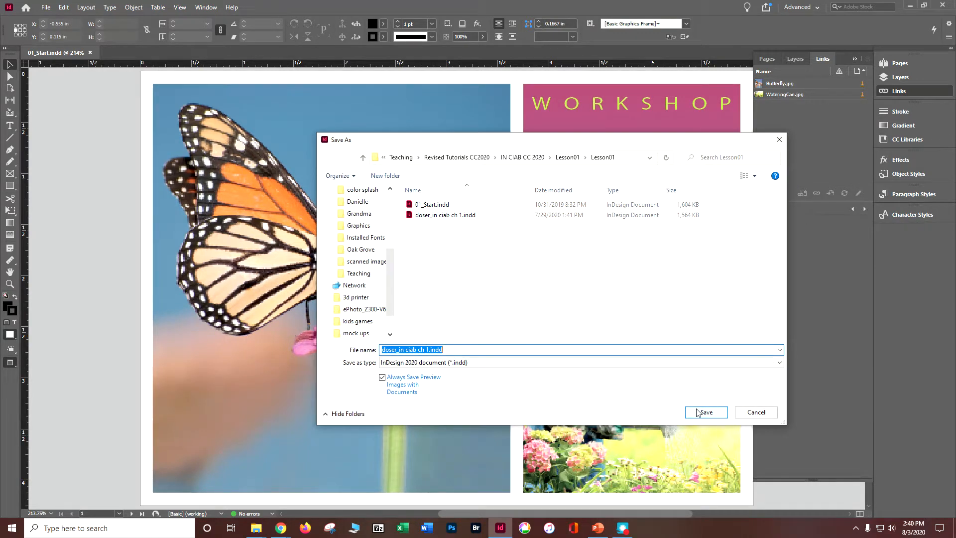
{"action": "left_click", "coordinate": [698, 412]}
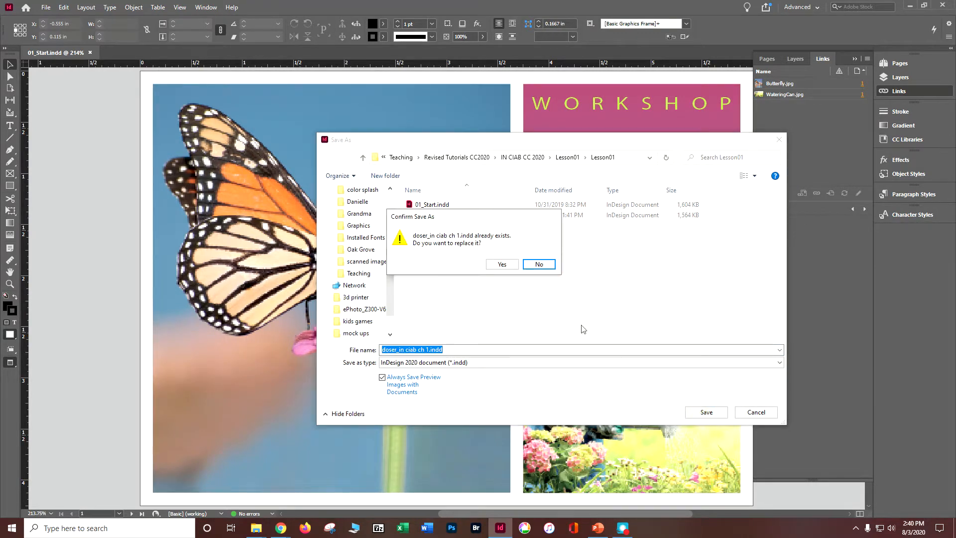
{"action": "left_click", "coordinate": [501, 267]}
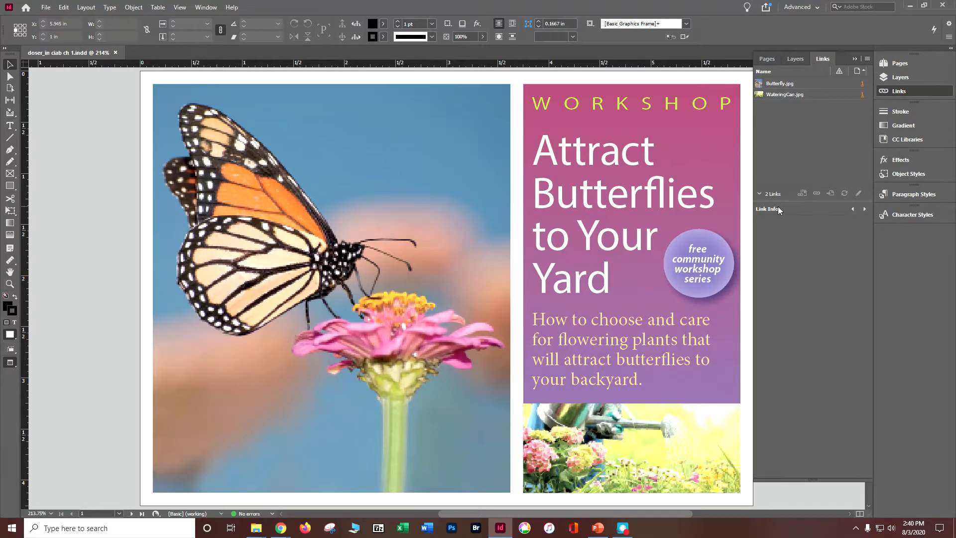
Collapse the Links panel, activate the Type tool and show its hidden tool variants.
{"action": "left_click", "coordinate": [896, 92]}
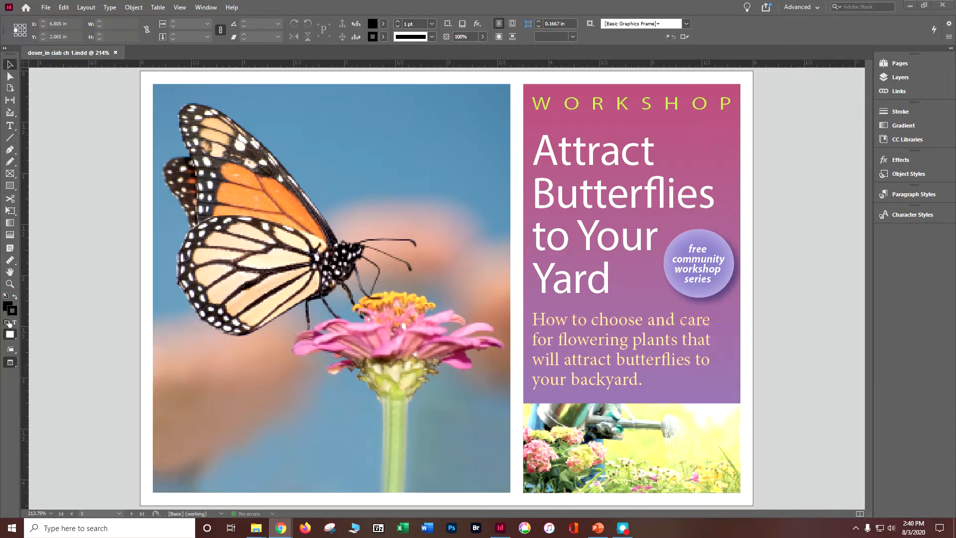
{"action": "left_click", "coordinate": [11, 113]}
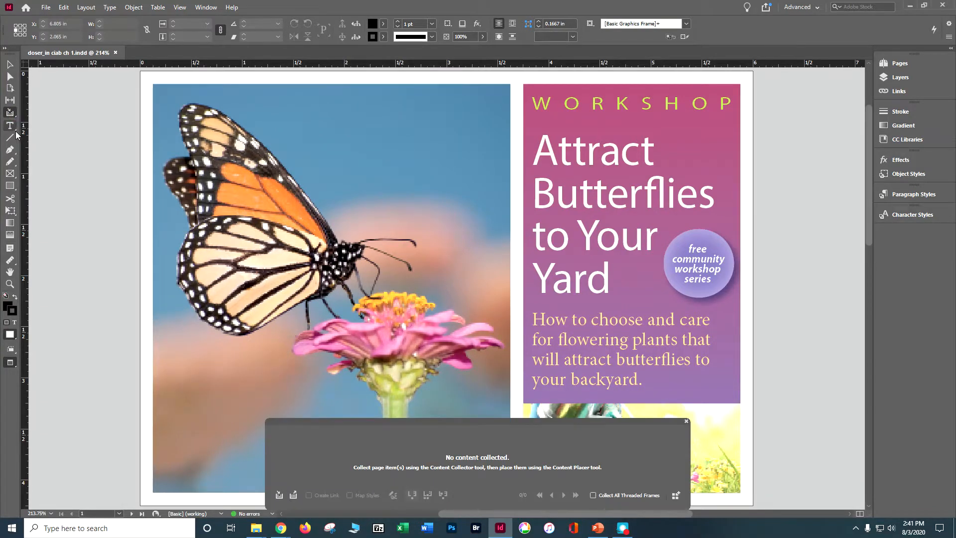
{"action": "left_click", "coordinate": [14, 131]}
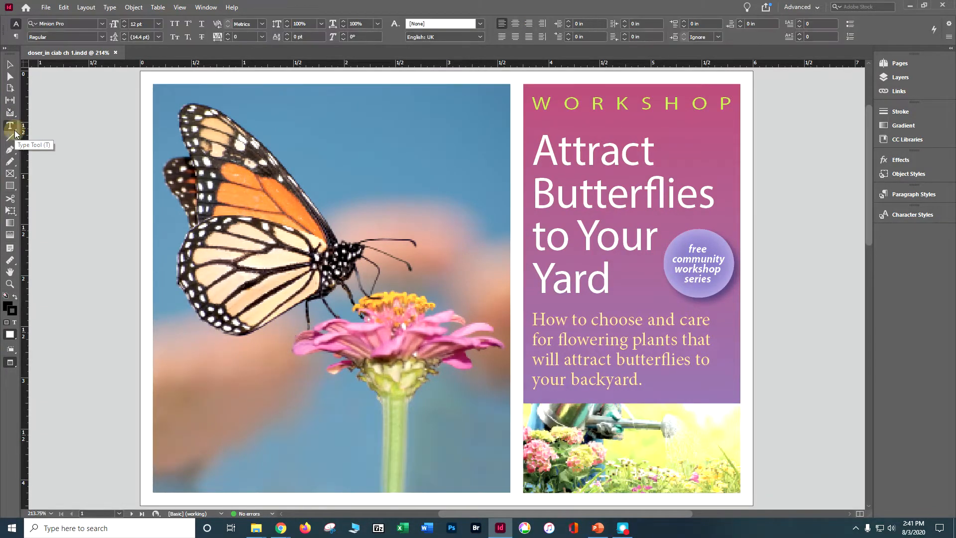
{"action": "right_click", "coordinate": [15, 132]}
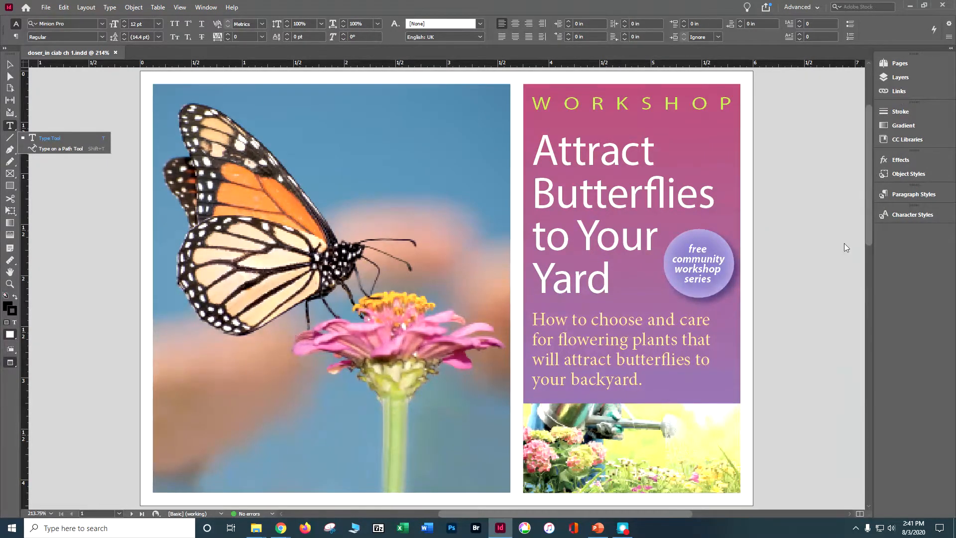
Switch to the Essentials workspace and collapse the Swatches panel that covers the postcard.
{"action": "left_click", "coordinate": [209, 7]}
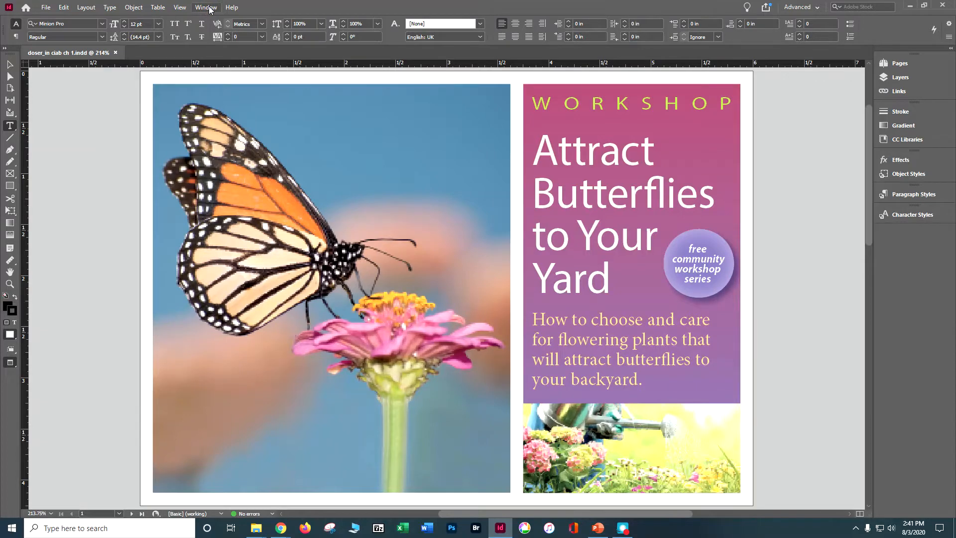
{"action": "left_click", "coordinate": [209, 7]}
{"action": "mouse_move", "coordinate": [252, 25]}
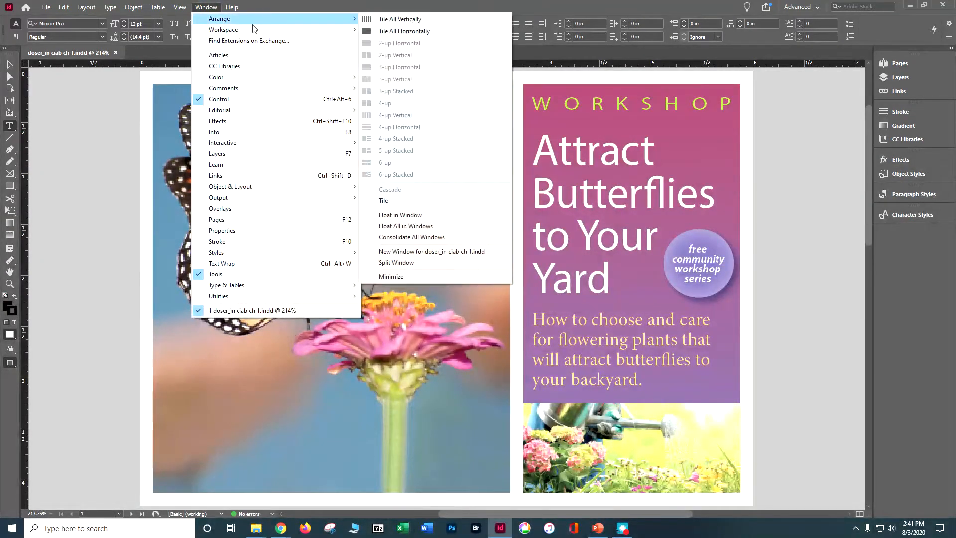
{"action": "mouse_move", "coordinate": [356, 32]}
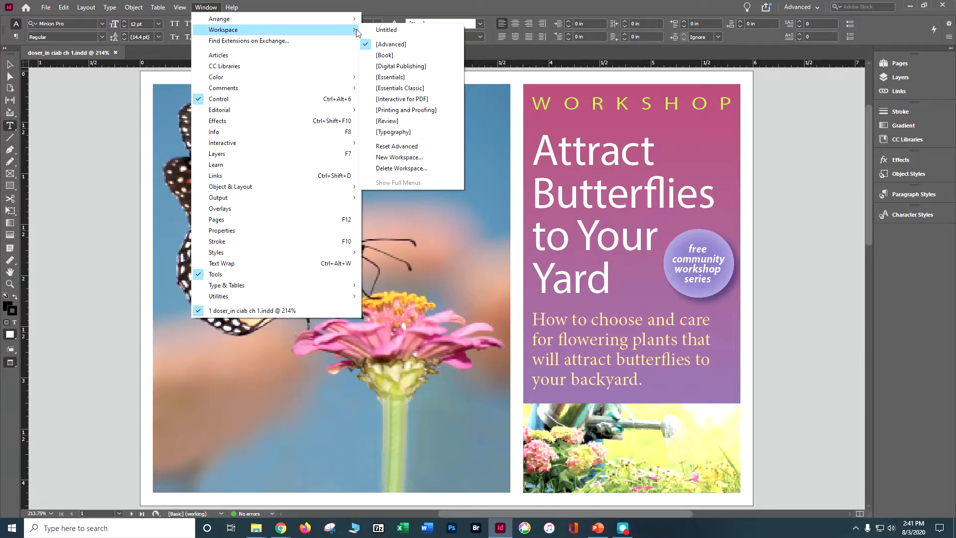
{"action": "left_click", "coordinate": [406, 77]}
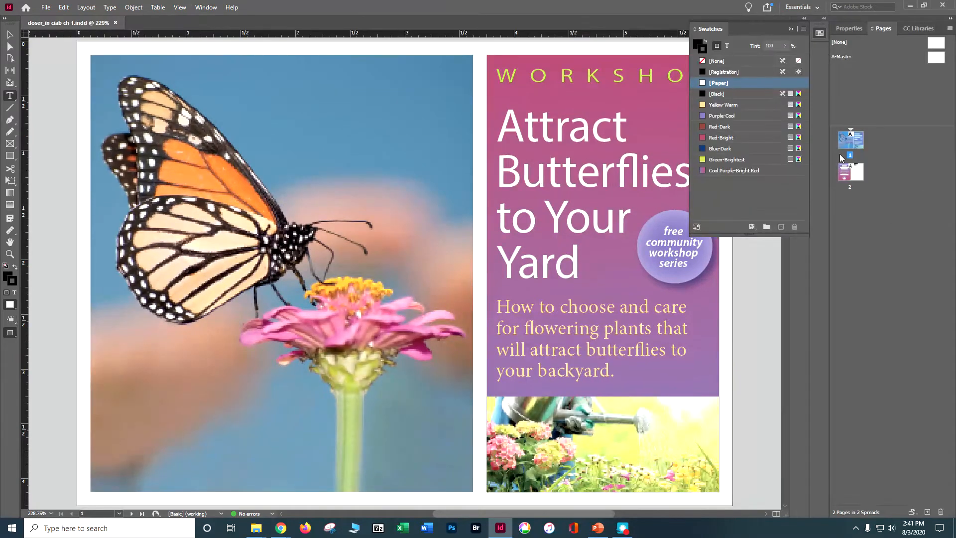
{"action": "left_click", "coordinate": [789, 29]}
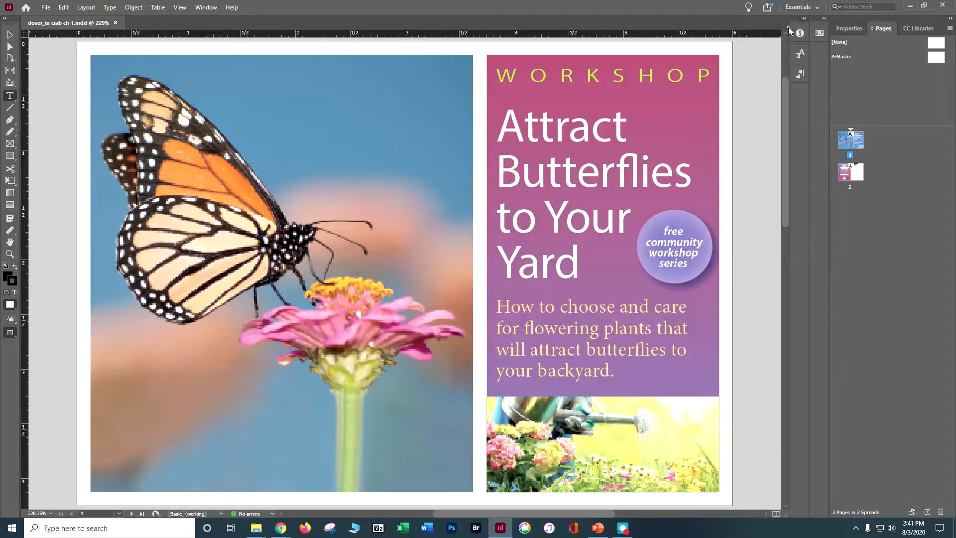
Look through the Properties, Pages and CC Libraries panels, finishing with Pages displayed.
{"action": "left_click", "coordinate": [850, 30]}
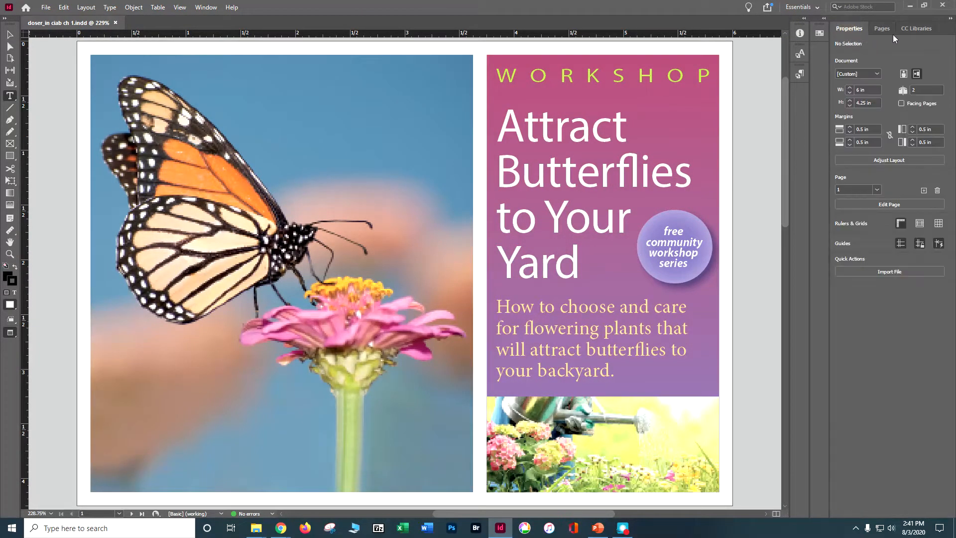
{"action": "left_click", "coordinate": [891, 28]}
{"action": "left_click", "coordinate": [910, 28]}
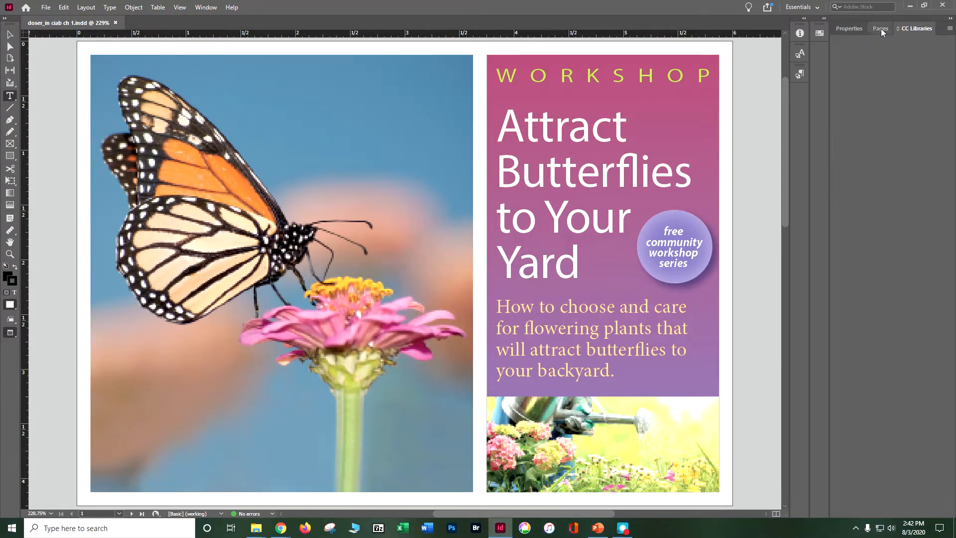
{"action": "left_click", "coordinate": [880, 28]}
{"action": "left_click", "coordinate": [850, 29]}
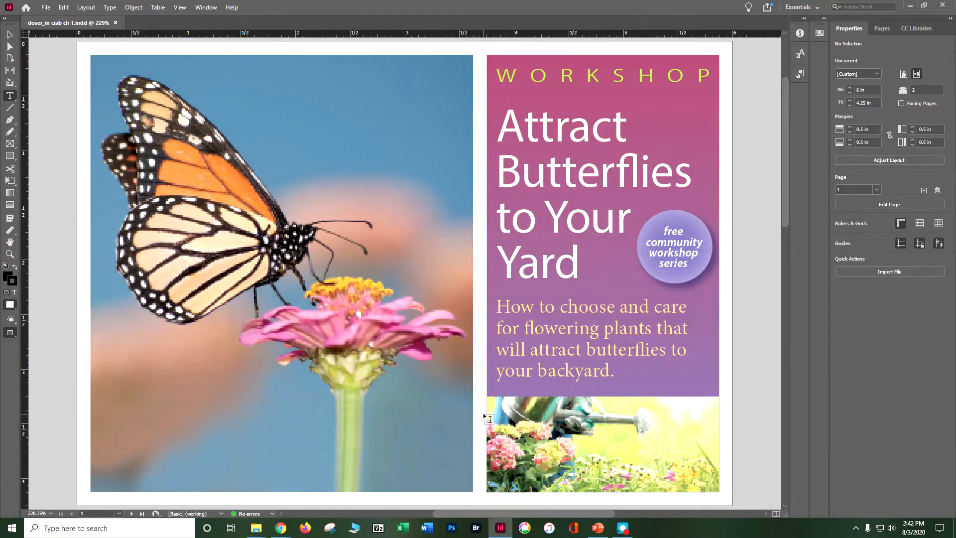
{"action": "left_click", "coordinate": [889, 30]}
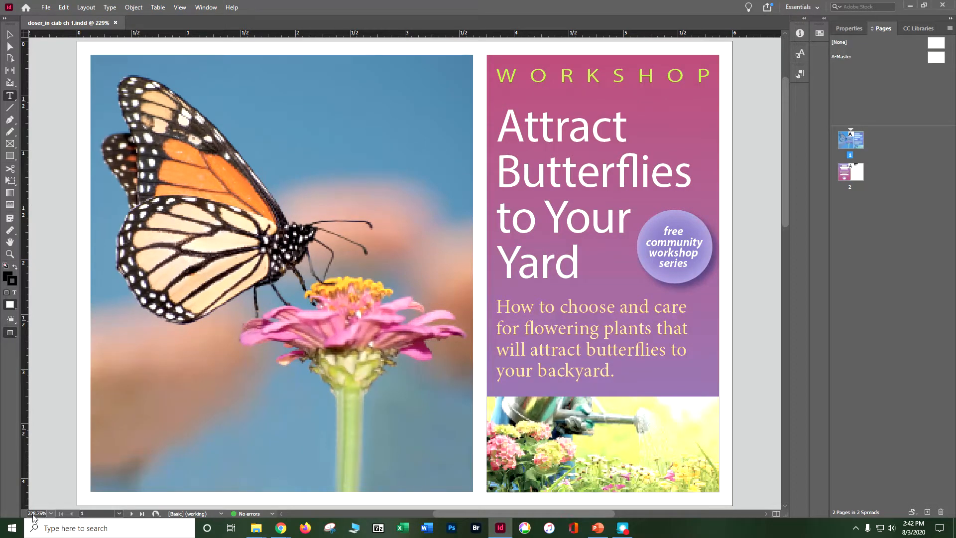
View the postcard at actual size and then fit the whole spread in the window.
{"action": "left_click", "coordinate": [179, 7]}
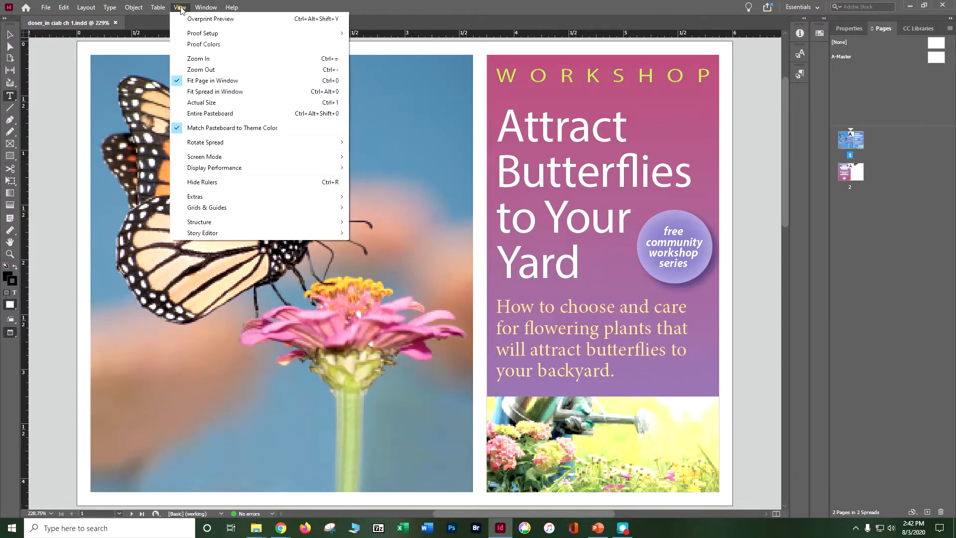
{"action": "left_click", "coordinate": [206, 103]}
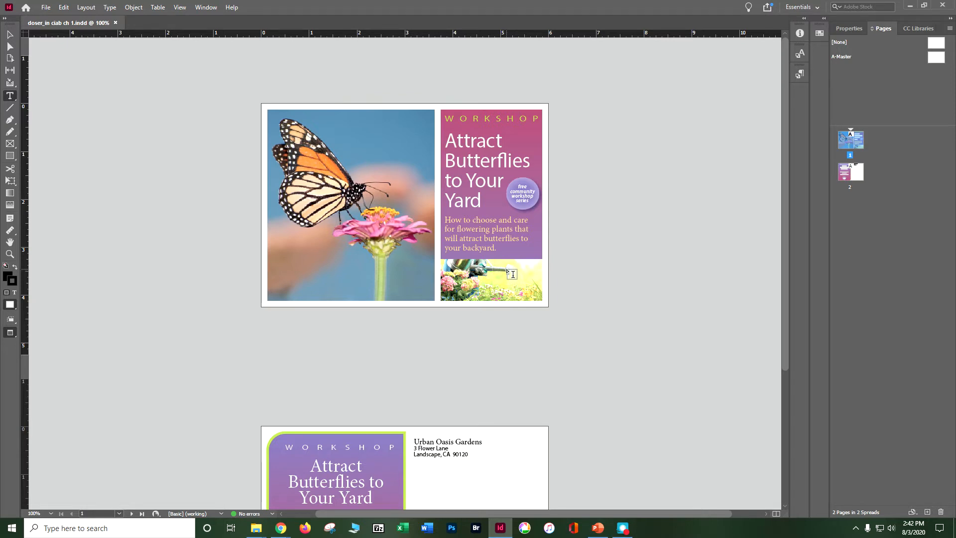
{"action": "left_click", "coordinate": [182, 9]}
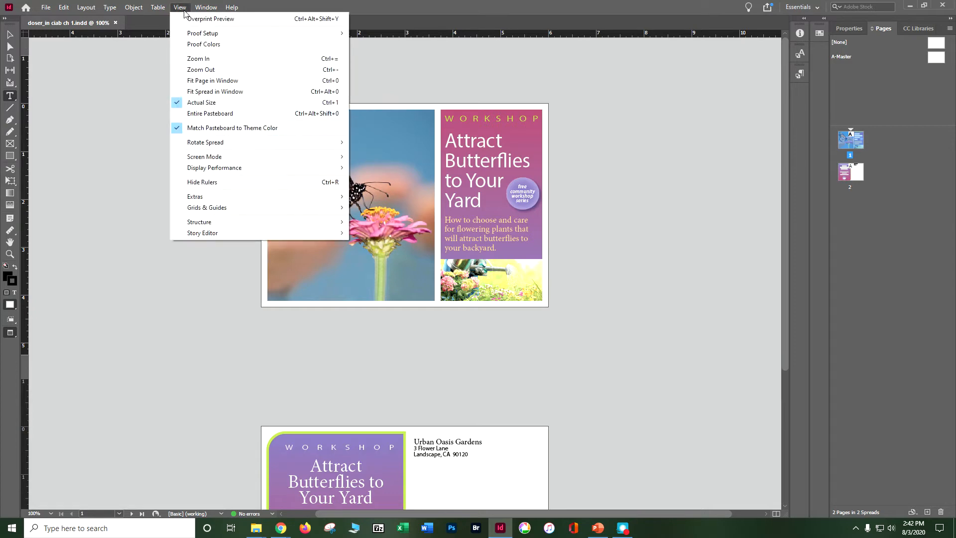
{"action": "left_click", "coordinate": [201, 96]}
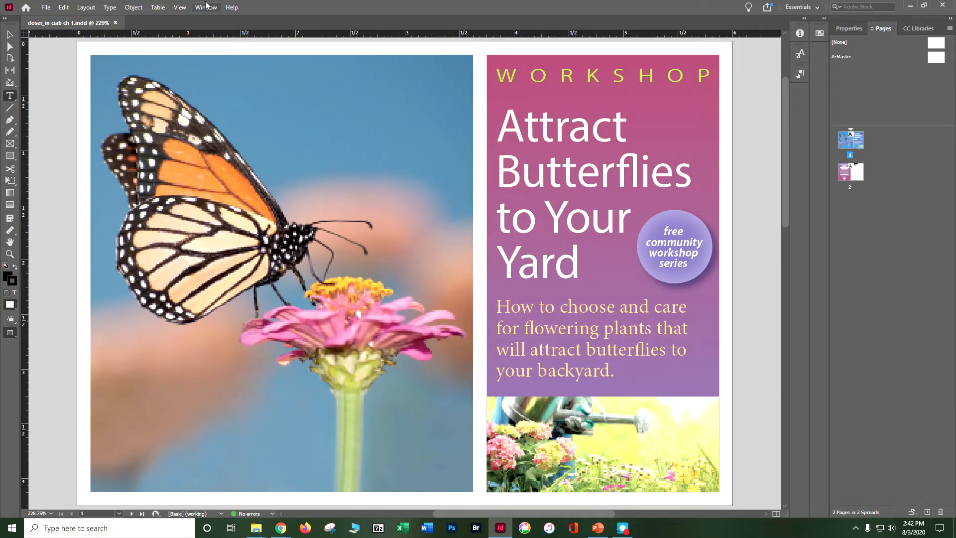
Set the document's display performance to High Quality Display.
{"action": "left_click", "coordinate": [180, 8]}
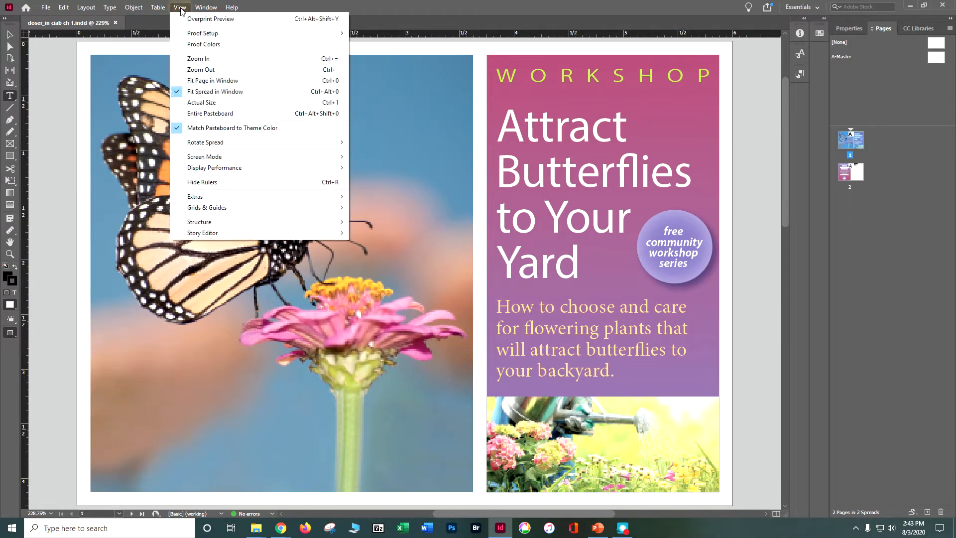
{"action": "mouse_move", "coordinate": [224, 168]}
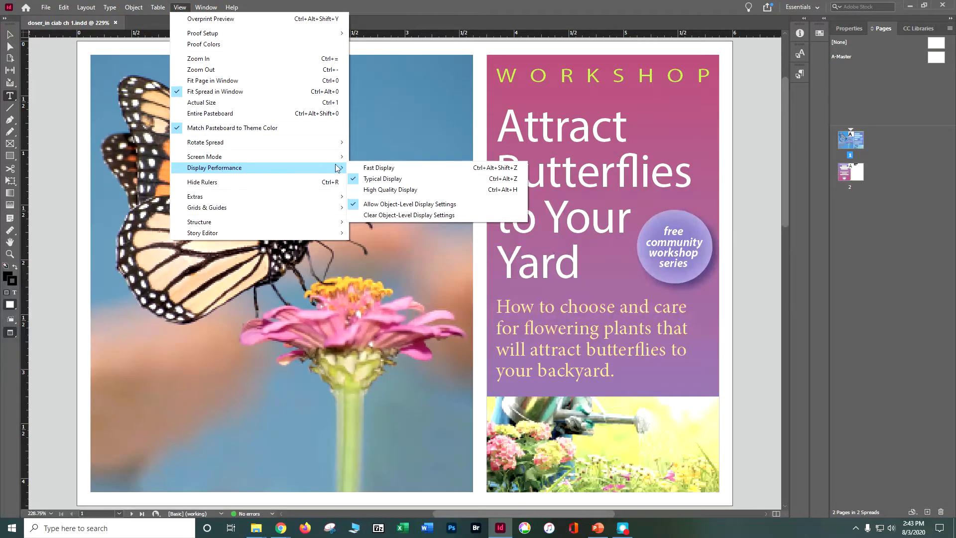
{"action": "left_click", "coordinate": [391, 189]}
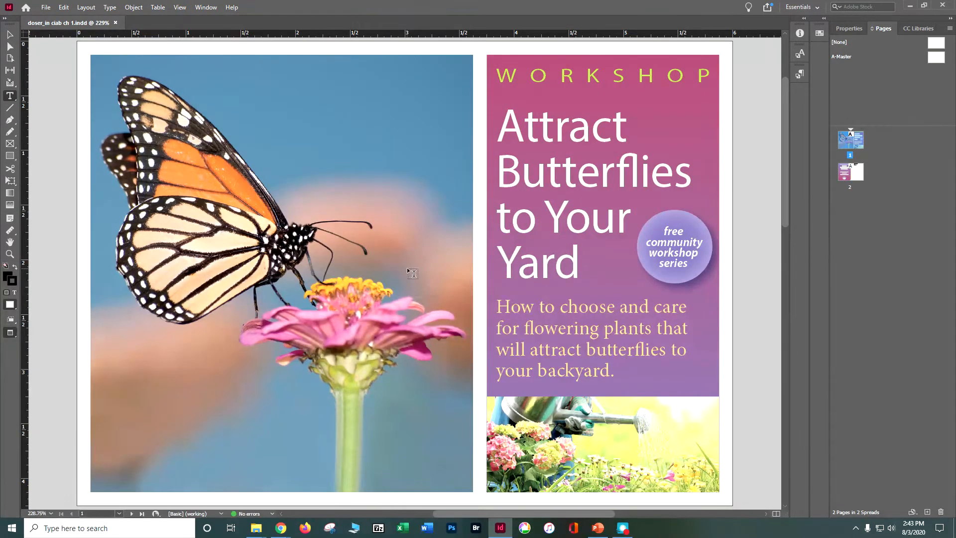
Shift the butterfly image slightly with the Selection tool, and select the workshop text frame and the watering can image.
{"action": "left_click", "coordinate": [4, 38]}
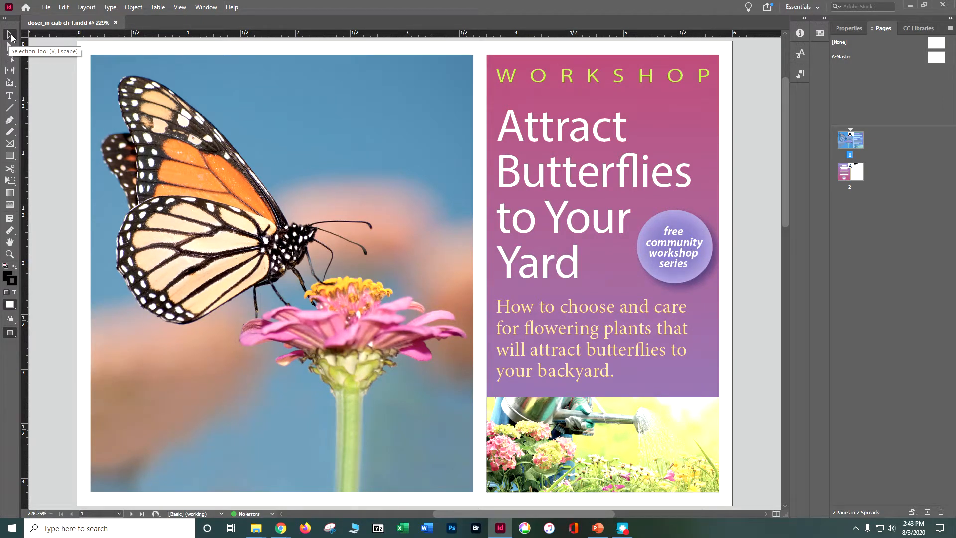
{"action": "left_click", "coordinate": [131, 103]}
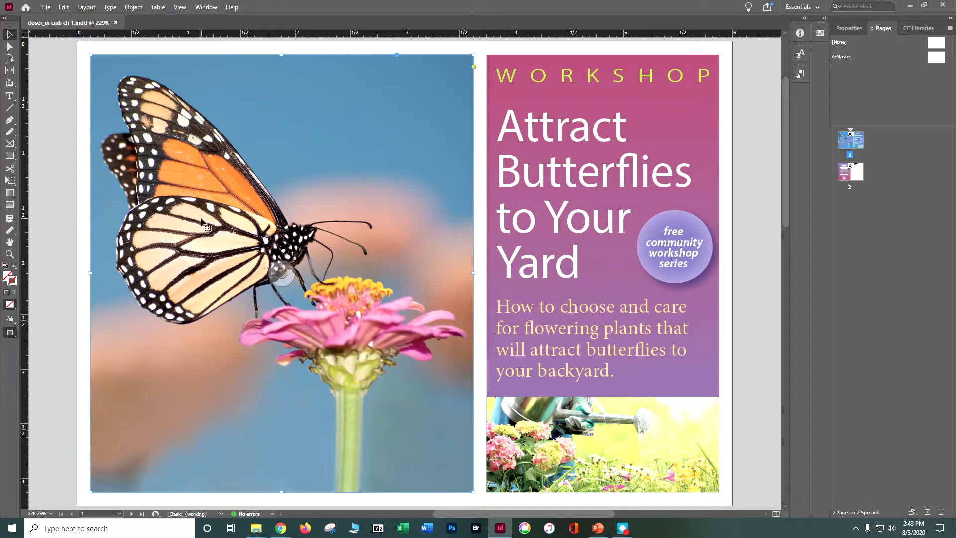
{"action": "left_click_drag", "start_coordinate": [201, 239], "coordinate": [212, 221]}
{"action": "left_click", "coordinate": [494, 187]}
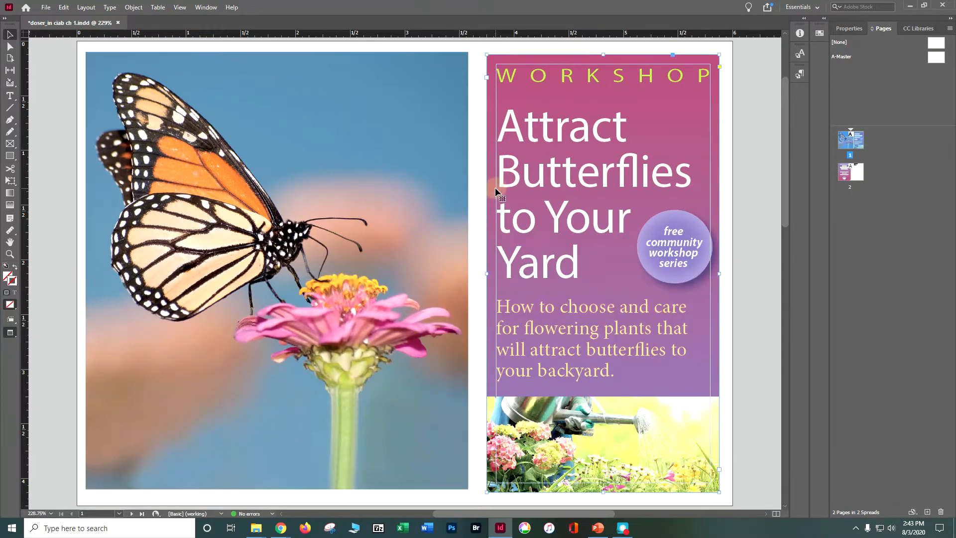
{"action": "left_click", "coordinate": [540, 429]}
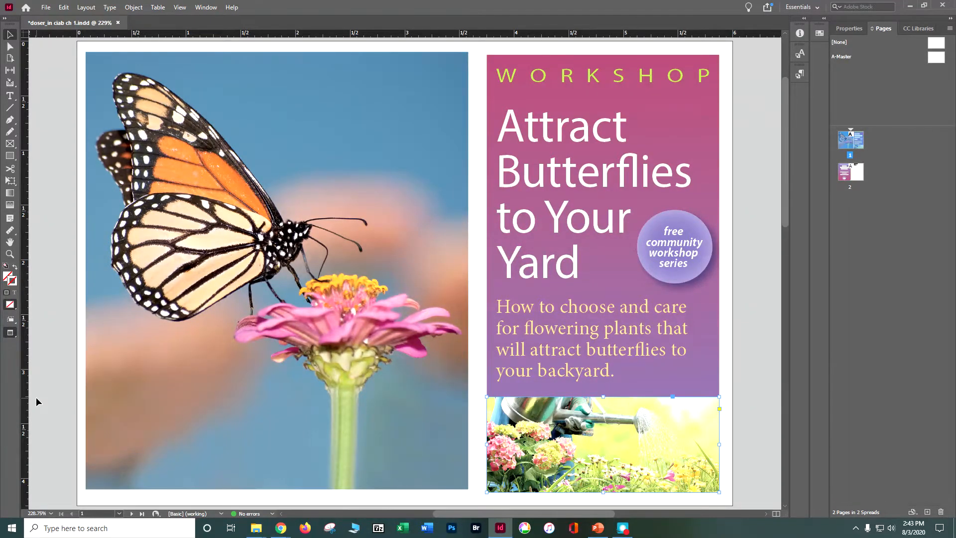
Undo all moves of the butterfly image.
{"action": "key", "text": "ctrl+z"}
{"action": "key", "text": "ctrl+z"}
{"action": "key", "text": "ctrl+z"}
{"action": "key", "text": "ctrl+z"}
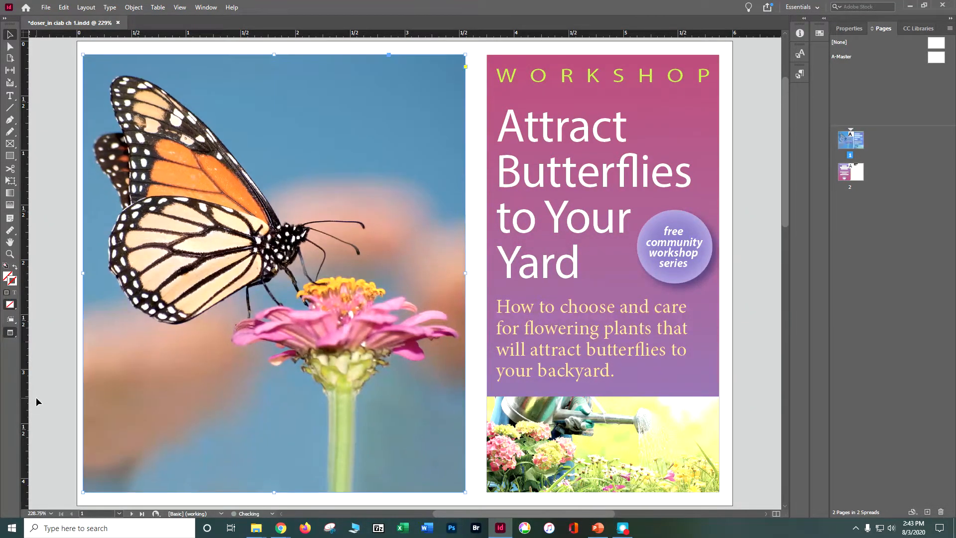
{"action": "key", "text": "ctrl+z"}
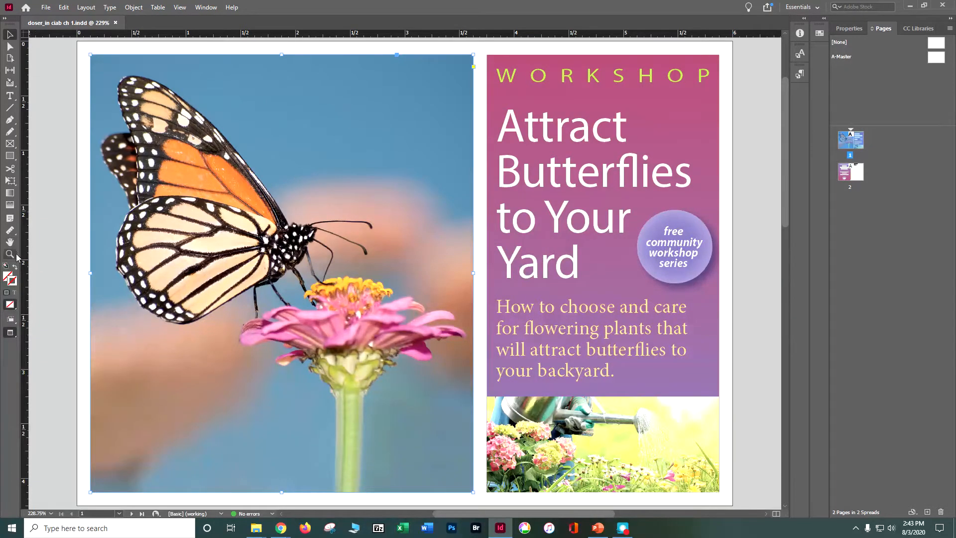
Set the word "choose" in the postcard's description paragraph to the Bold font style.
{"action": "left_click", "coordinate": [9, 101]}
{"action": "left_click", "coordinate": [9, 100]}
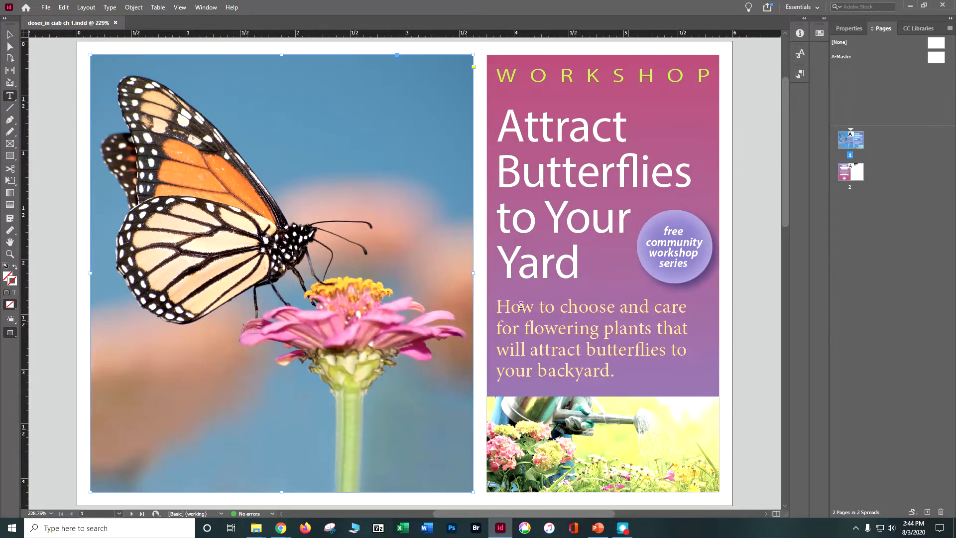
{"action": "double_click", "coordinate": [585, 306]}
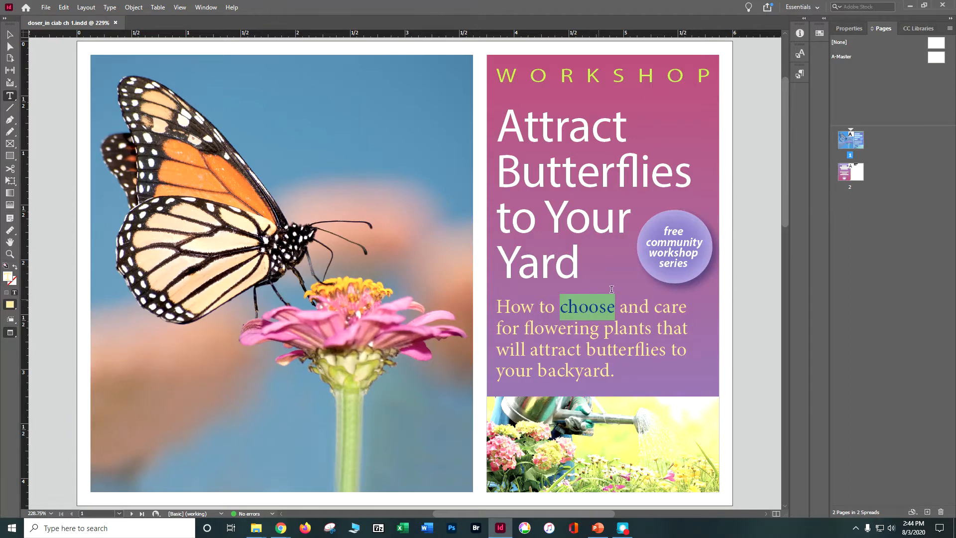
{"action": "left_click", "coordinate": [848, 28]}
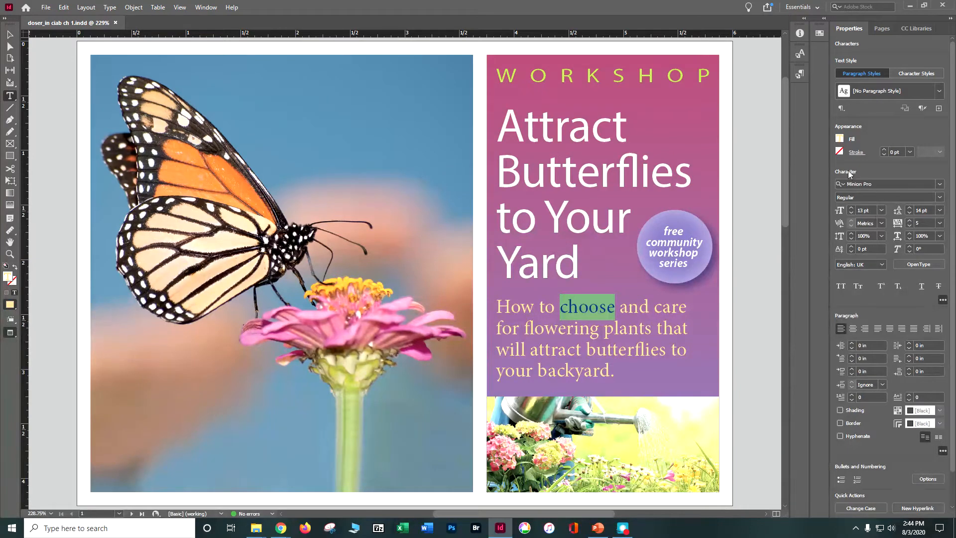
{"action": "left_click", "coordinate": [941, 187]}
{"action": "left_click", "coordinate": [940, 187]}
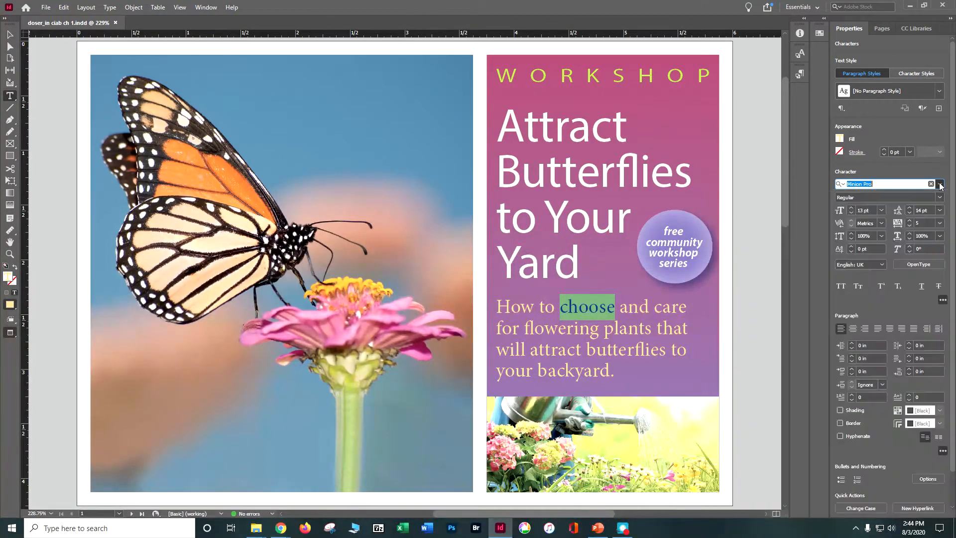
{"action": "left_click", "coordinate": [939, 197]}
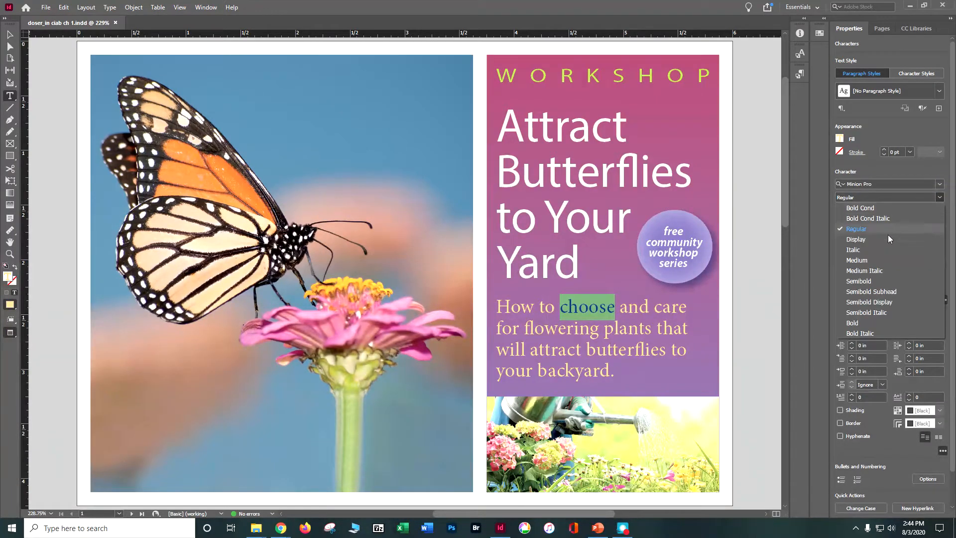
{"action": "left_click", "coordinate": [873, 321]}
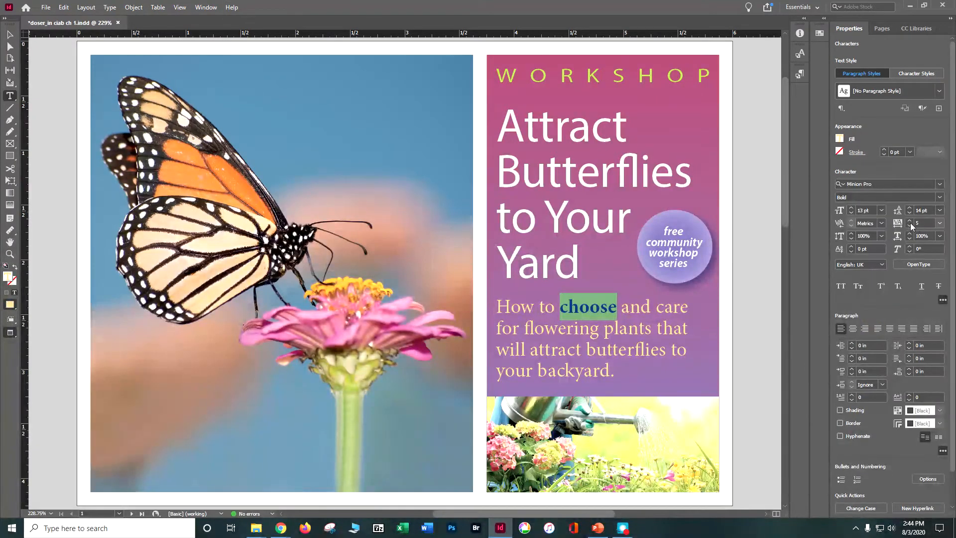
Set the word "choose" in the description paragraph to 15 pt and fill it with the Blue-Dark swatch.
{"action": "left_click", "coordinate": [850, 207]}
{"action": "left_click", "coordinate": [851, 208]}
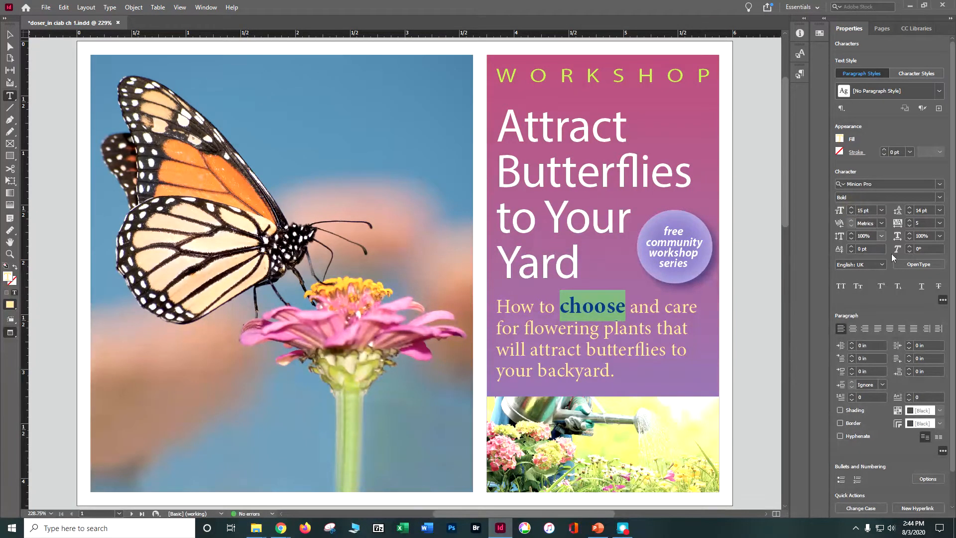
{"action": "left_click", "coordinate": [839, 140]}
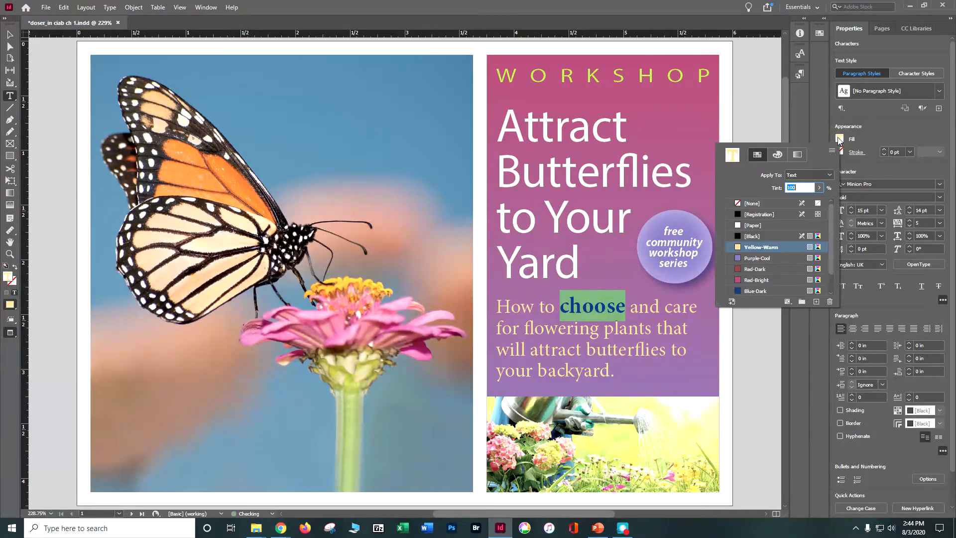
{"action": "left_click", "coordinate": [768, 292]}
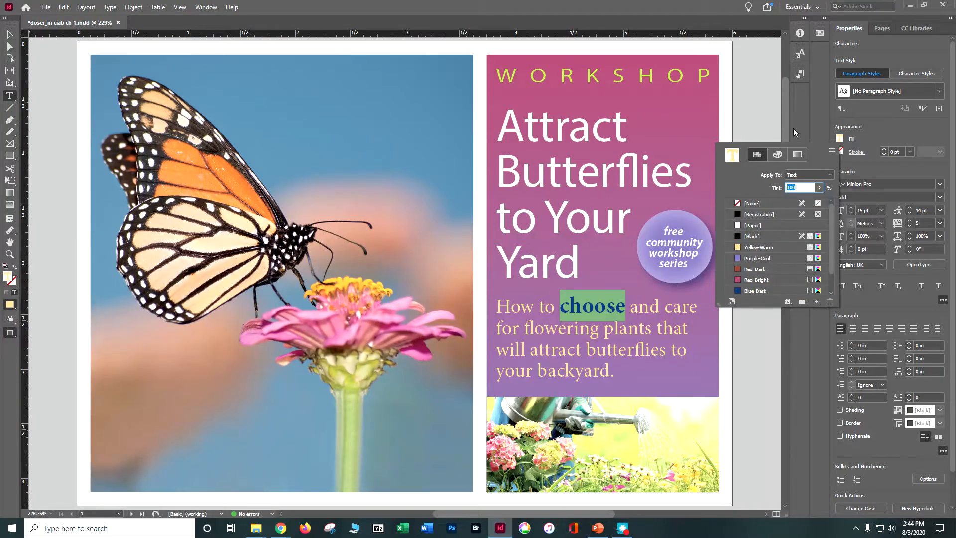
{"action": "left_click", "coordinate": [813, 127]}
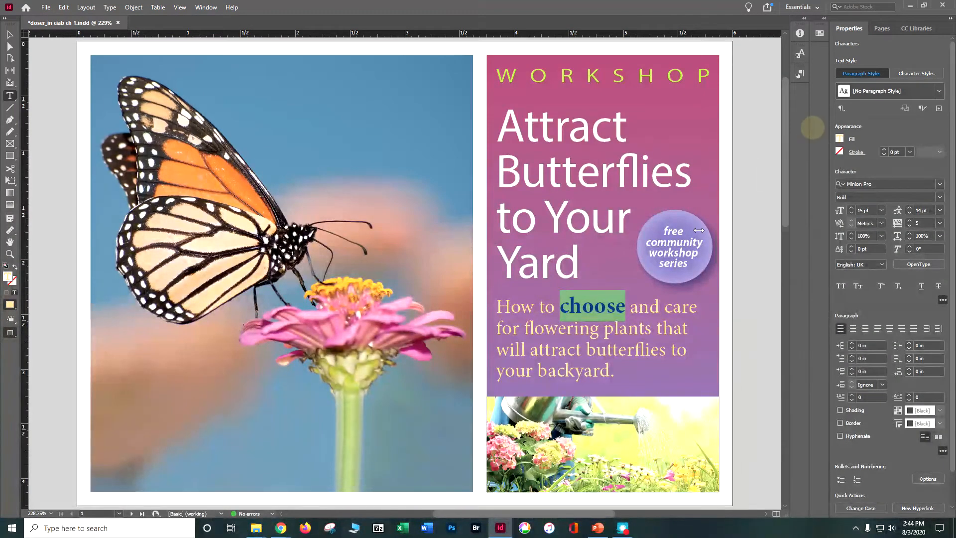
{"action": "double_click", "coordinate": [676, 312]}
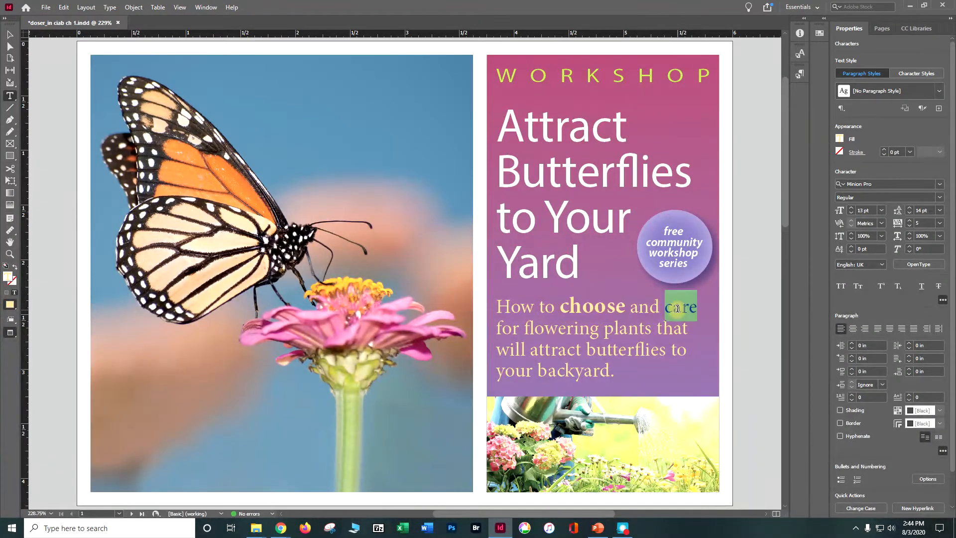
{"action": "double_click", "coordinate": [601, 307]}
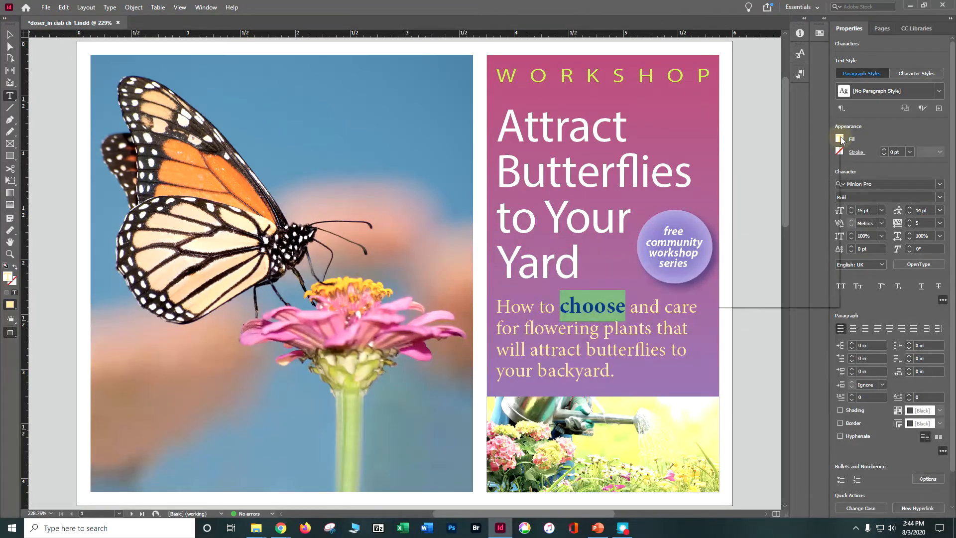
{"action": "left_click", "coordinate": [841, 141]}
{"action": "left_click", "coordinate": [761, 291]}
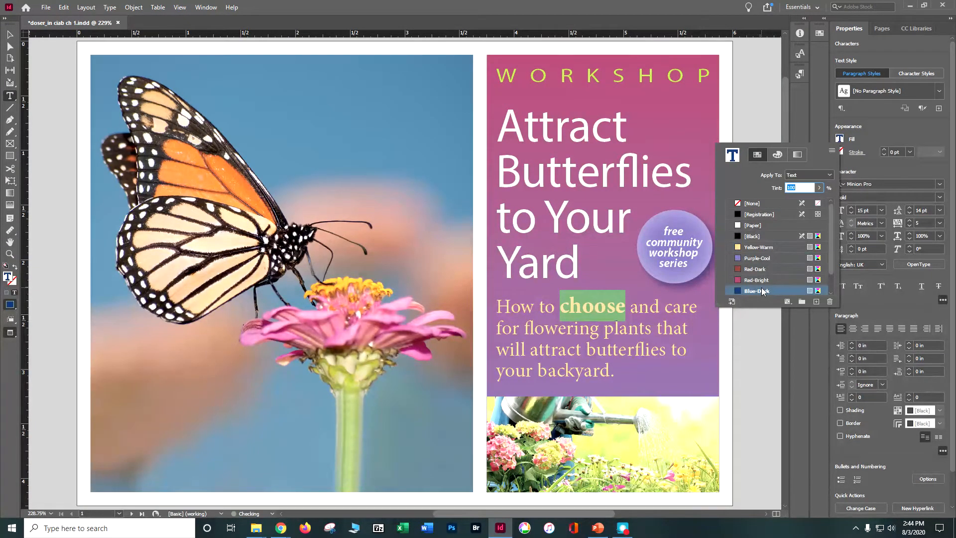
{"action": "left_click", "coordinate": [868, 133]}
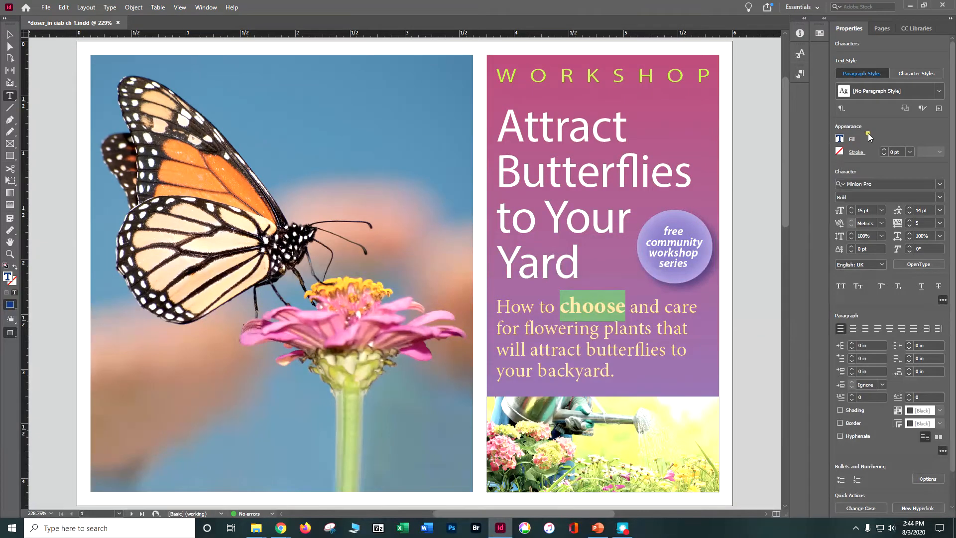
Fill the word "care" in the description paragraph with the Green-Brightest swatch.
{"action": "double_click", "coordinate": [680, 308]}
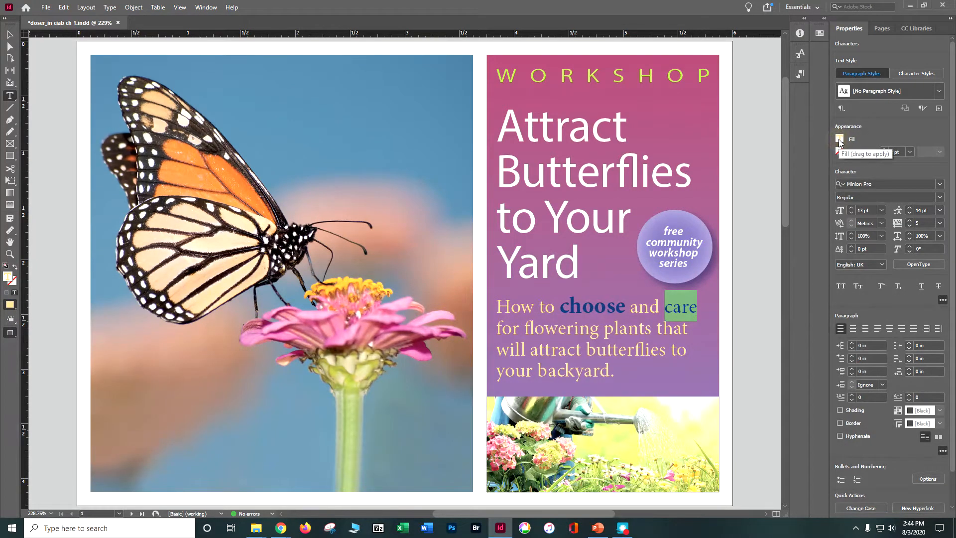
{"action": "left_click", "coordinate": [840, 141]}
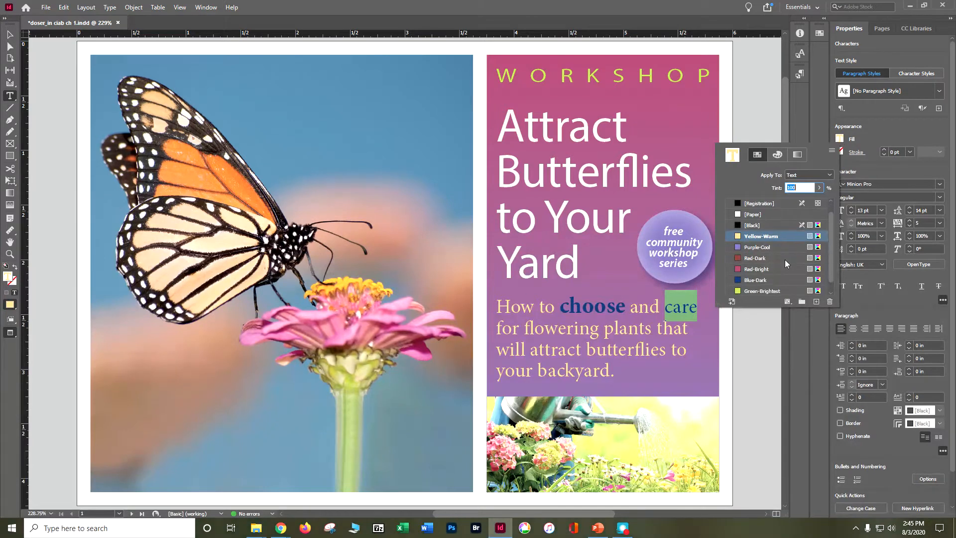
{"action": "left_click", "coordinate": [760, 291]}
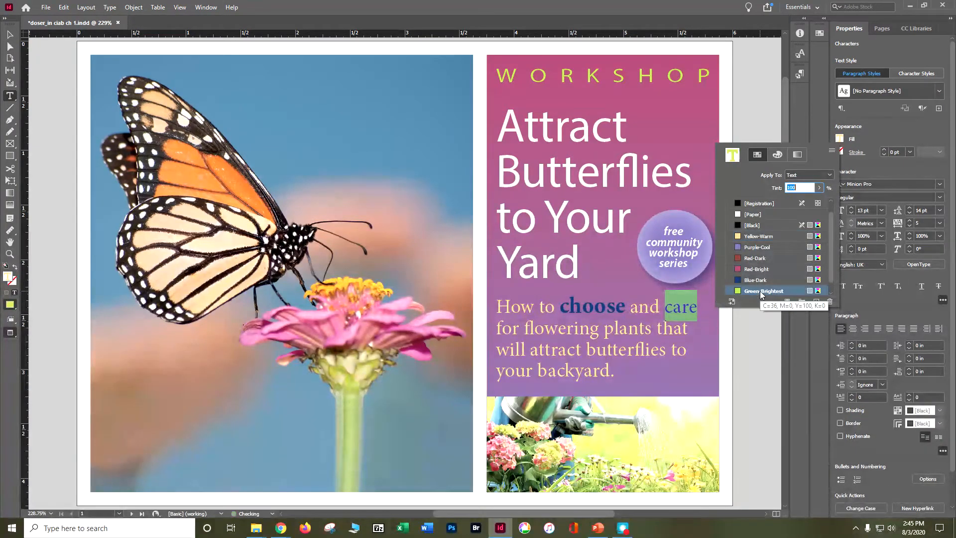
Set the word "care" to a font size of 15 pt and the Bold font style.
{"action": "left_click", "coordinate": [881, 210]}
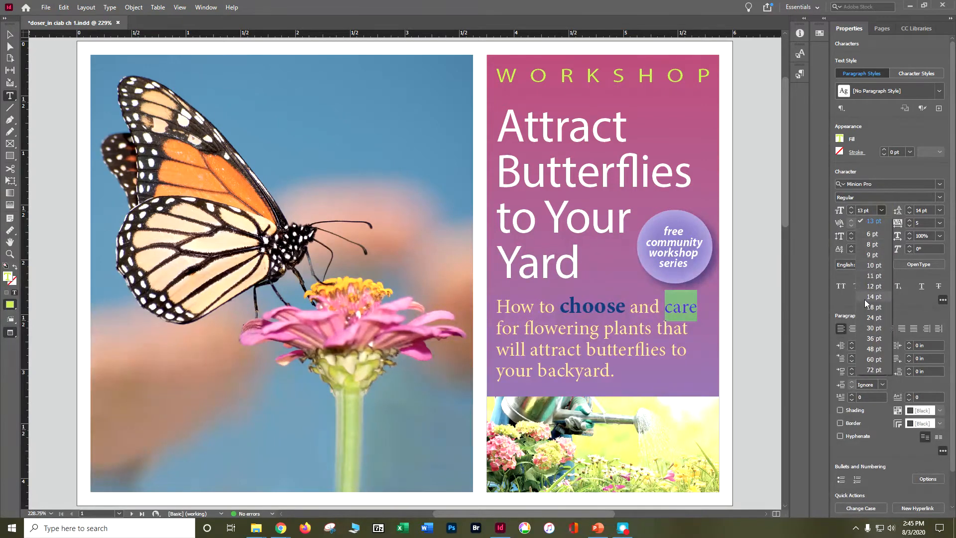
{"action": "left_click_drag", "start_coordinate": [871, 210], "coordinate": [832, 209]}
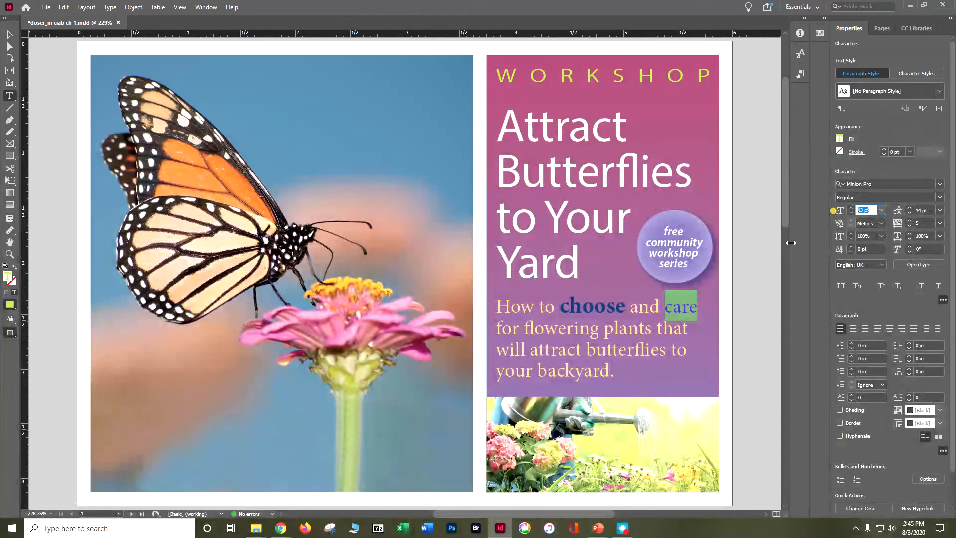
{"action": "type", "text": "15"}
{"action": "left_click", "coordinate": [939, 197]}
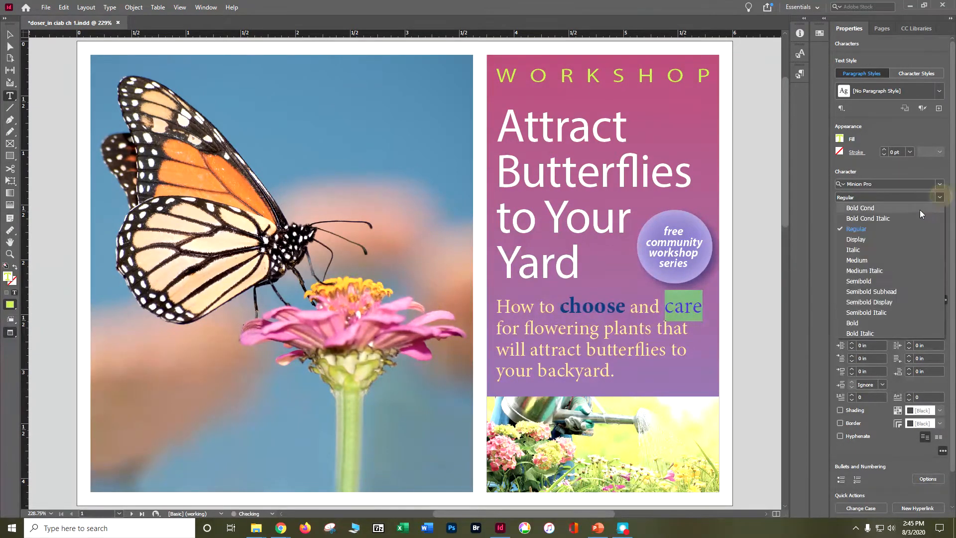
{"action": "left_click", "coordinate": [885, 322]}
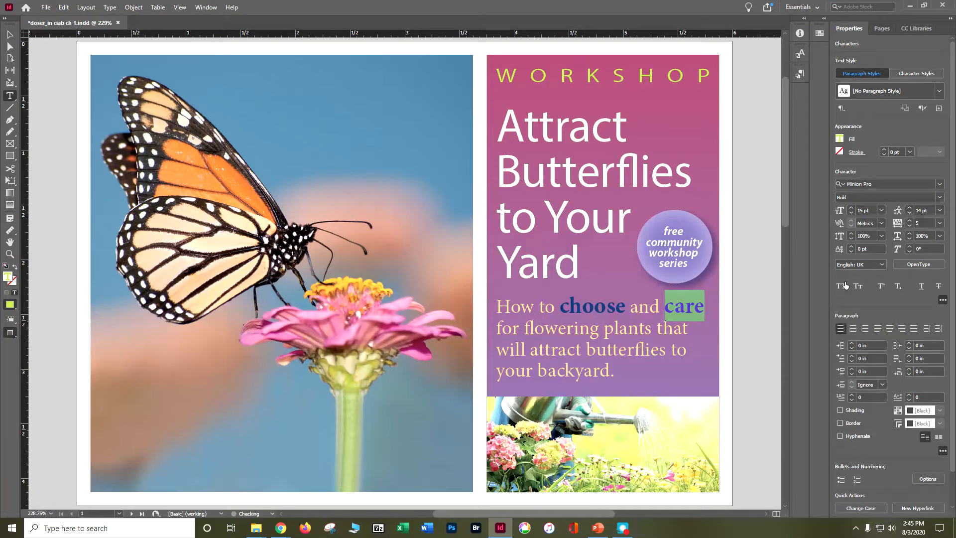
{"action": "left_click", "coordinate": [692, 349]}
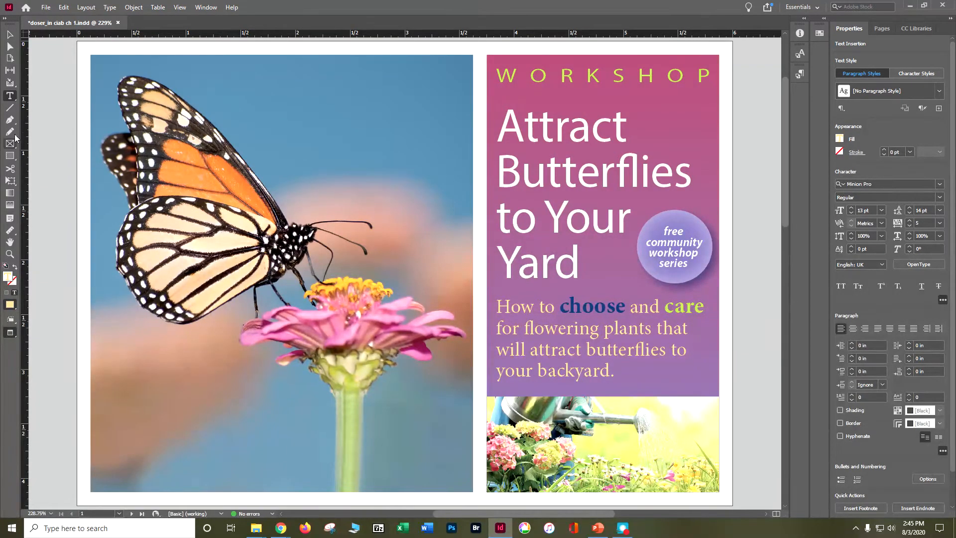
Draw a horizontal line about 1.8 in long with the Line tool beneath the description paragraph, above the watering can image.
{"action": "left_click", "coordinate": [12, 110]}
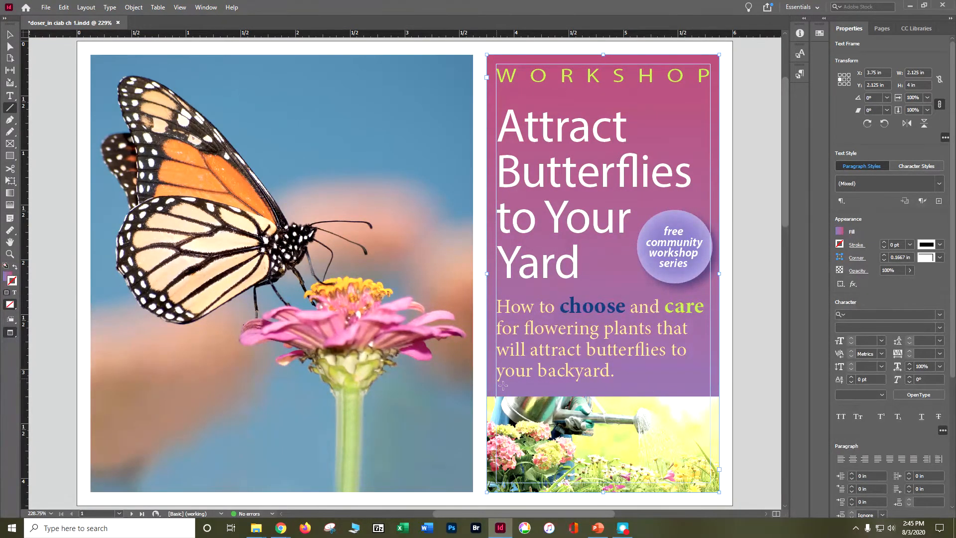
{"action": "left_click_drag", "start_coordinate": [507, 391], "coordinate": [540, 391]}
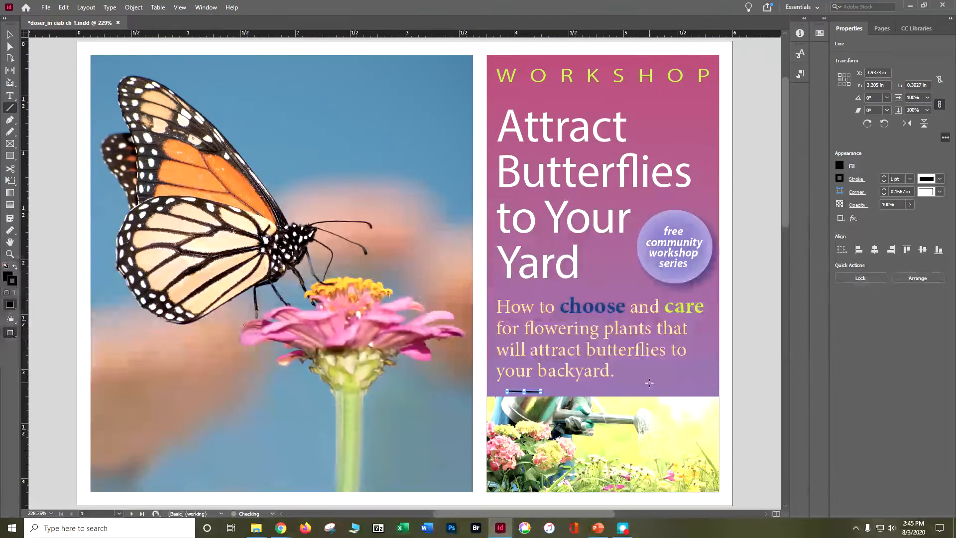
{"action": "key", "text": "ctrl+z"}
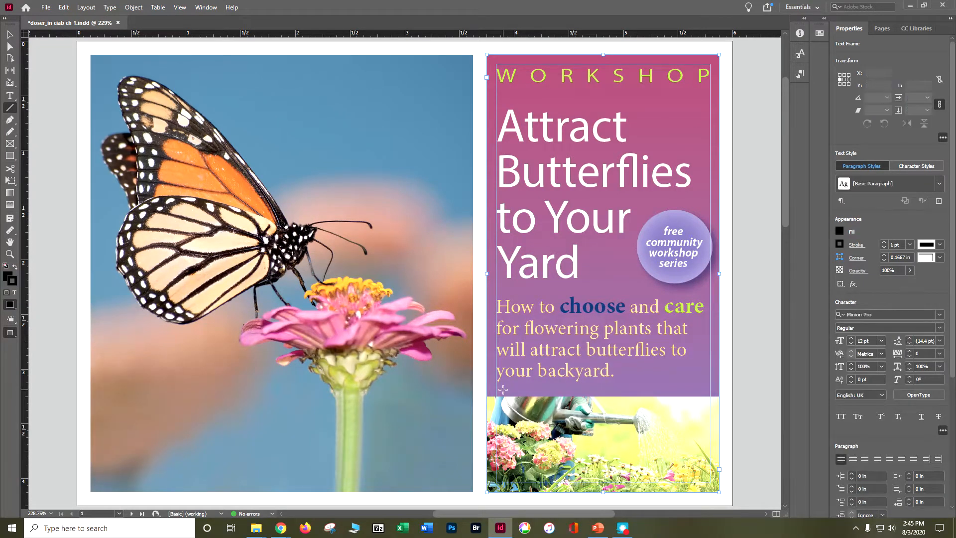
{"action": "mouse_move", "coordinate": [503, 390]}
{"action": "left_mouse_down"}
{"action": "mouse_move", "coordinate": [705, 394]}
{"action": "mouse_move", "coordinate": [699, 390]}
{"action": "left_mouse_up"}
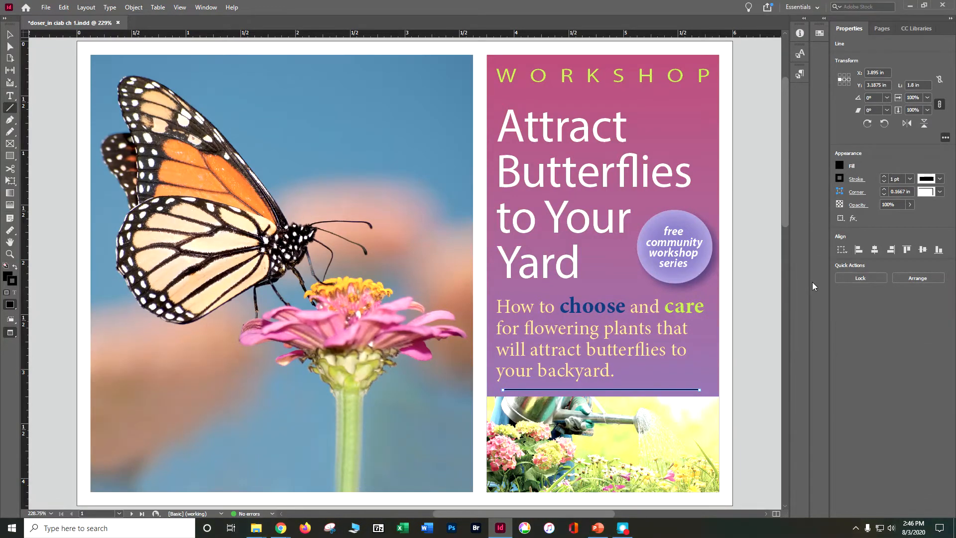
Set the fill of the line beneath the description paragraph to the Red-Dark swatch.
{"action": "key", "text": "ctrl+="}
{"action": "key", "text": "ctrl+="}
{"action": "key", "text": "ctrl+="}
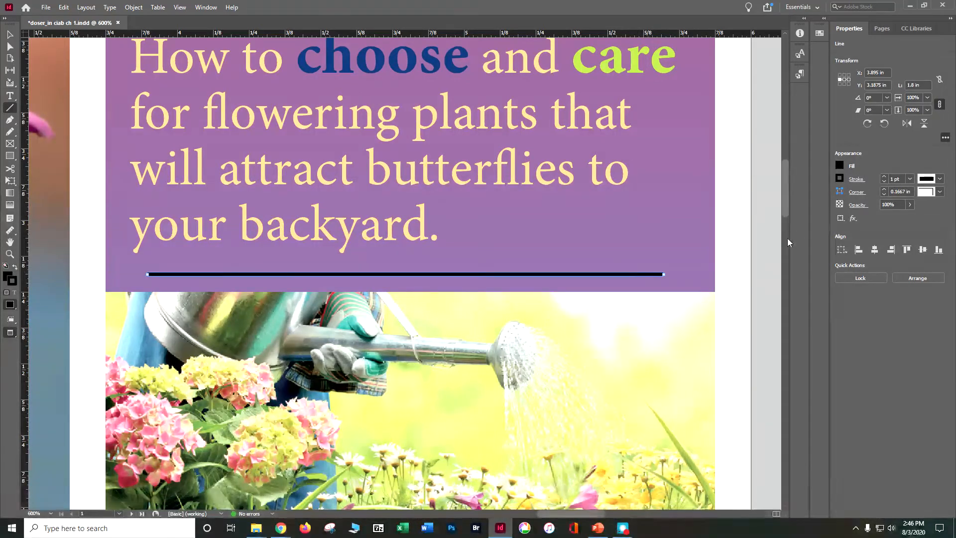
{"action": "left_click", "coordinate": [840, 164]}
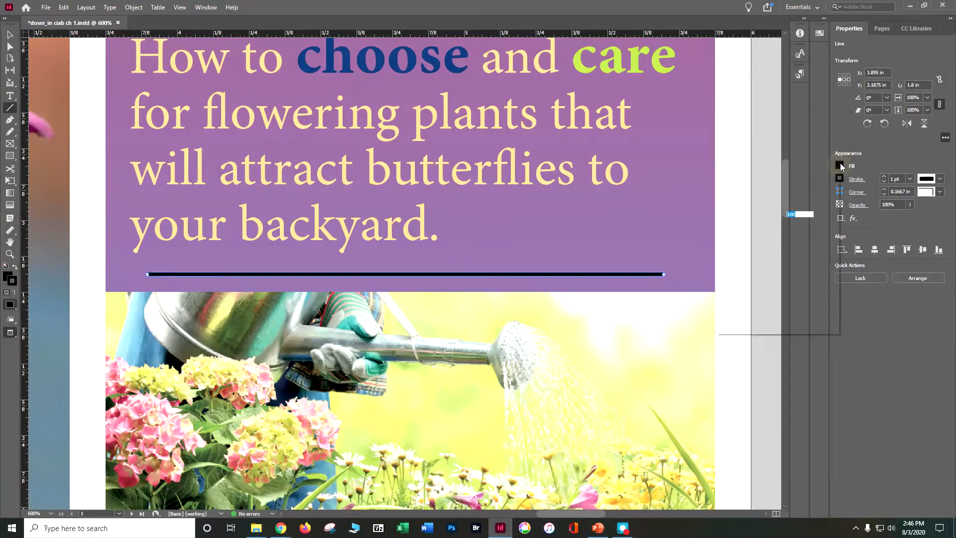
{"action": "left_click", "coordinate": [753, 297]}
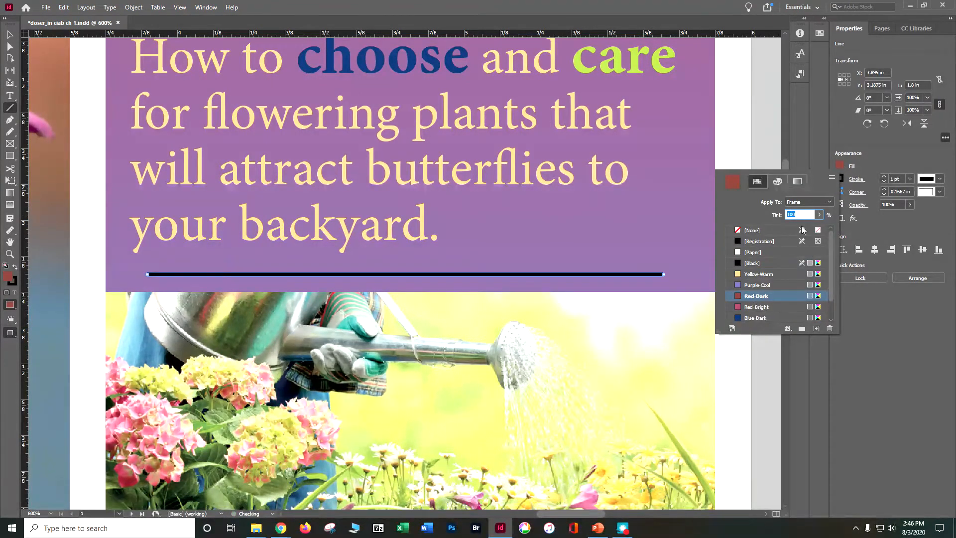
{"action": "left_click", "coordinate": [872, 165]}
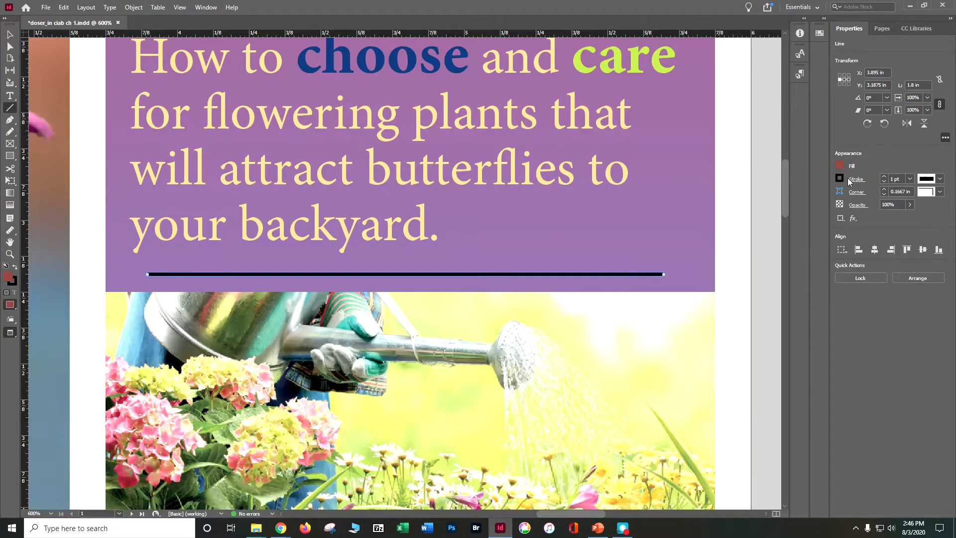
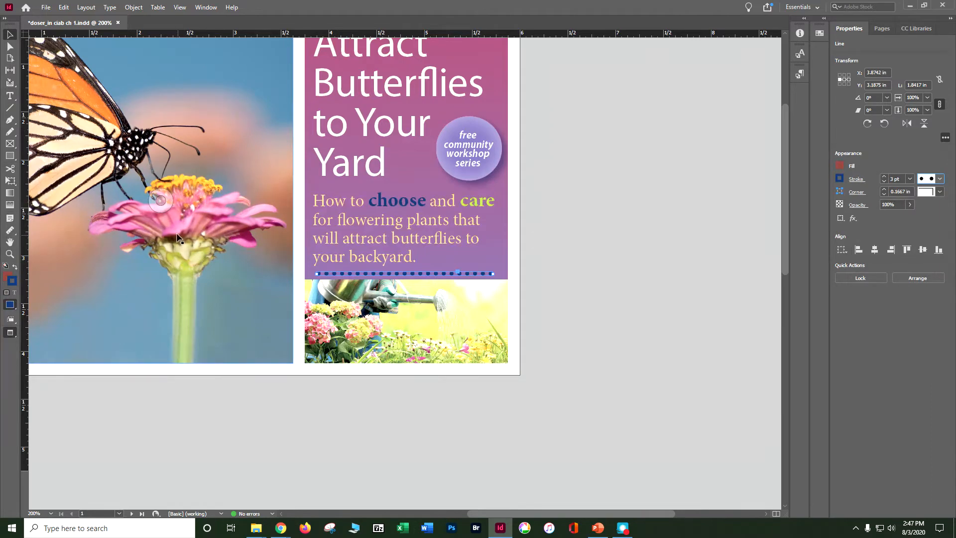
Switch the document's screen mode to Normal and fit the postcard page in the window.
{"action": "left_click", "coordinate": [10, 333]}
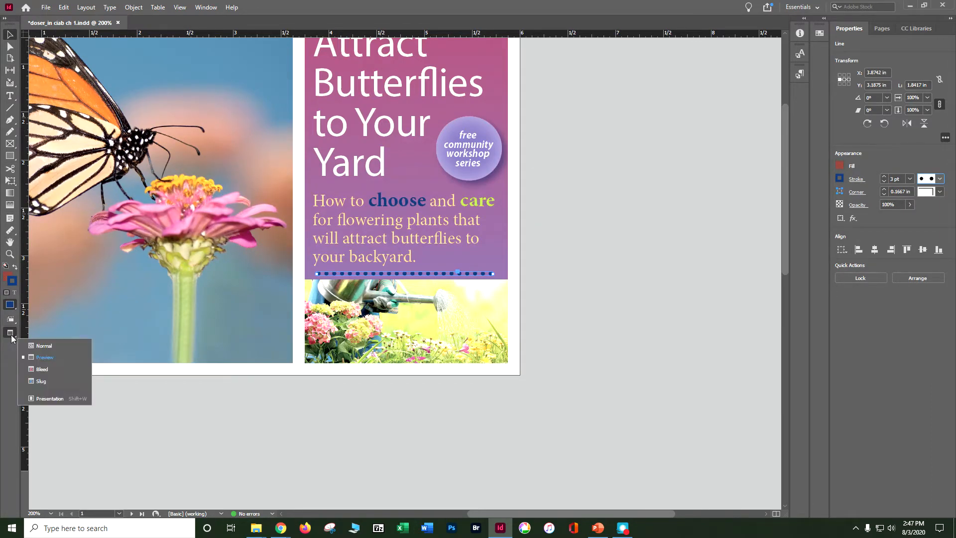
{"action": "left_click", "coordinate": [37, 346]}
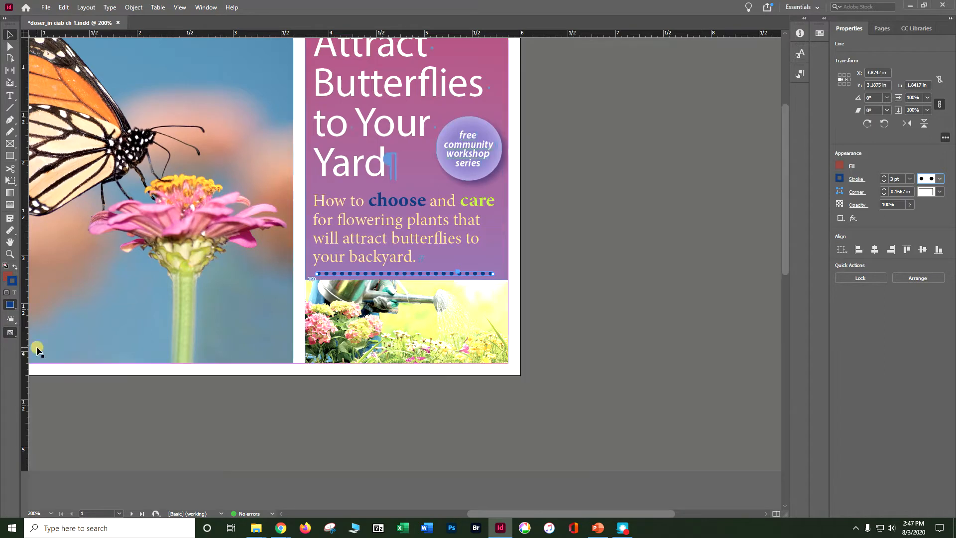
{"action": "left_click", "coordinate": [13, 335]}
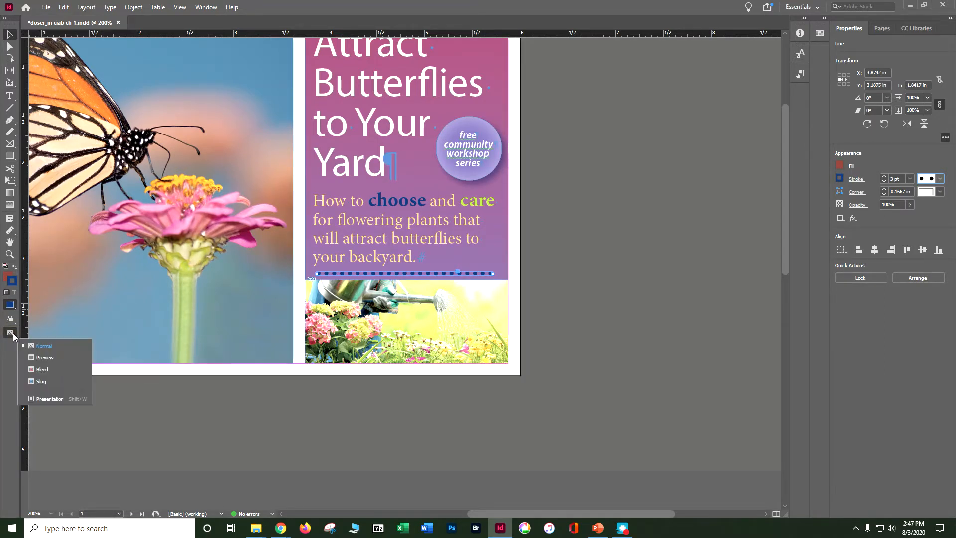
{"action": "left_click", "coordinate": [36, 347]}
{"action": "scroll", "coordinate": [522, 267], "scroll_direction": "up", "scroll_amount": 3}
{"action": "scroll", "coordinate": [522, 269], "scroll_direction": "down", "scroll_amount": 2}
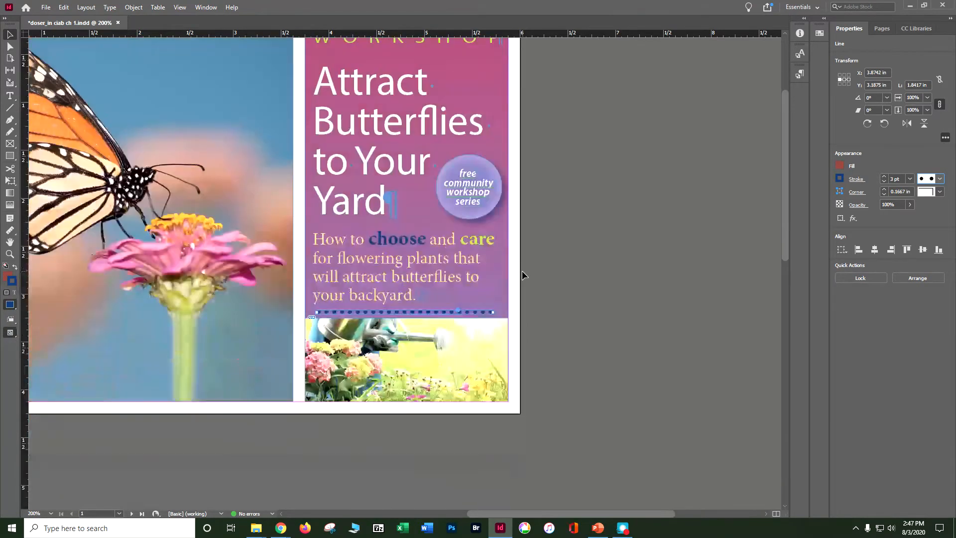
{"action": "key", "text": "ctrl+minus"}
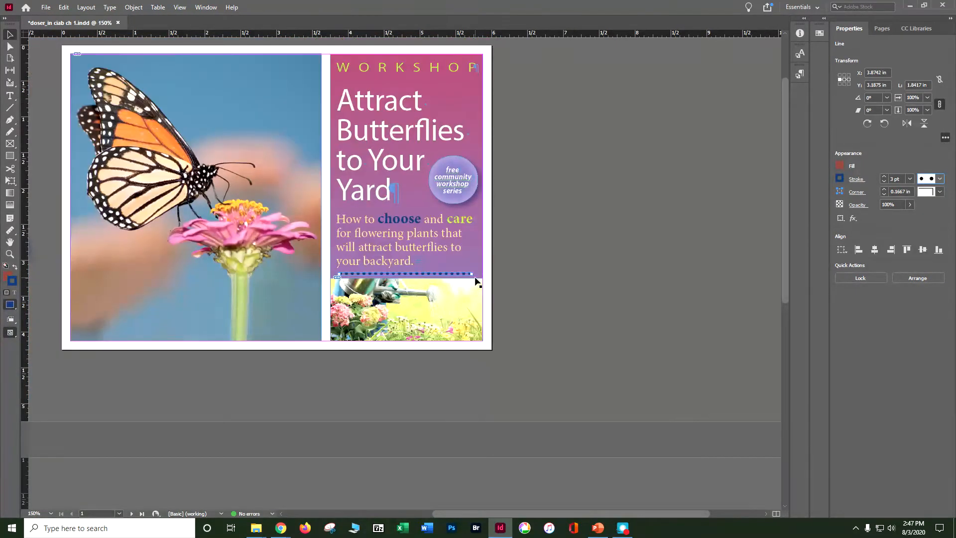
{"action": "left_click", "coordinate": [185, 8]}
{"action": "left_click", "coordinate": [214, 92]}
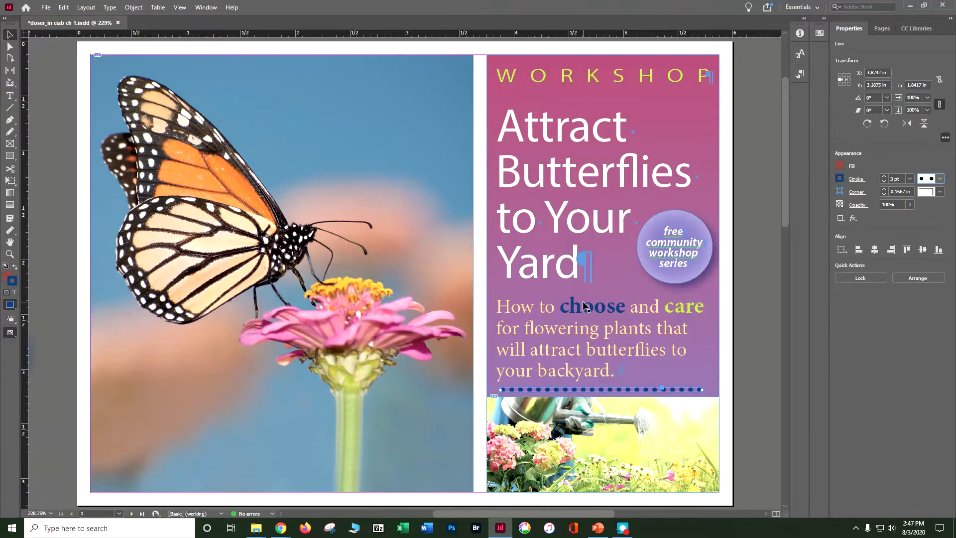
Insert an "r" into "that" in the description paragraph to misspell it as "thrat", and switch the screen mode to Preview.
{"action": "left_click", "coordinate": [617, 333]}
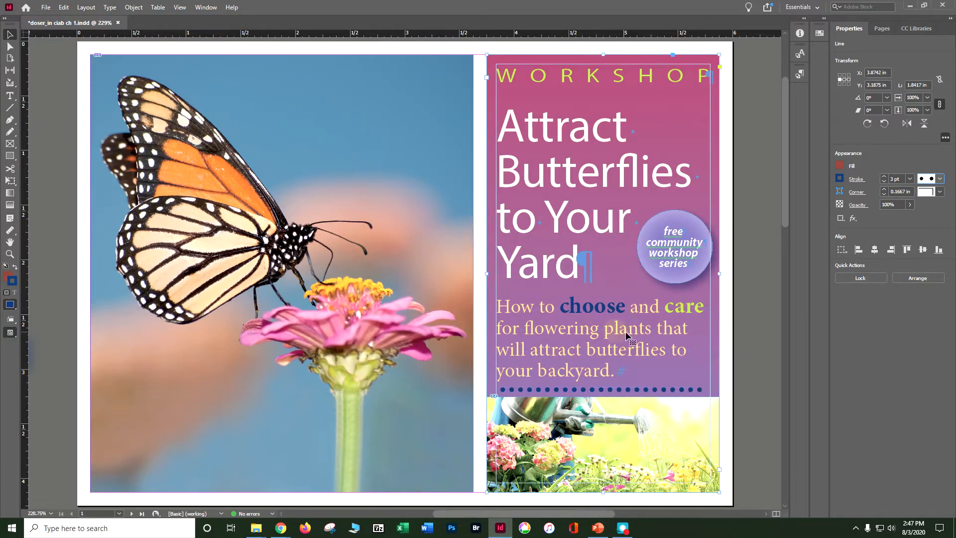
{"action": "double_click", "coordinate": [669, 332]}
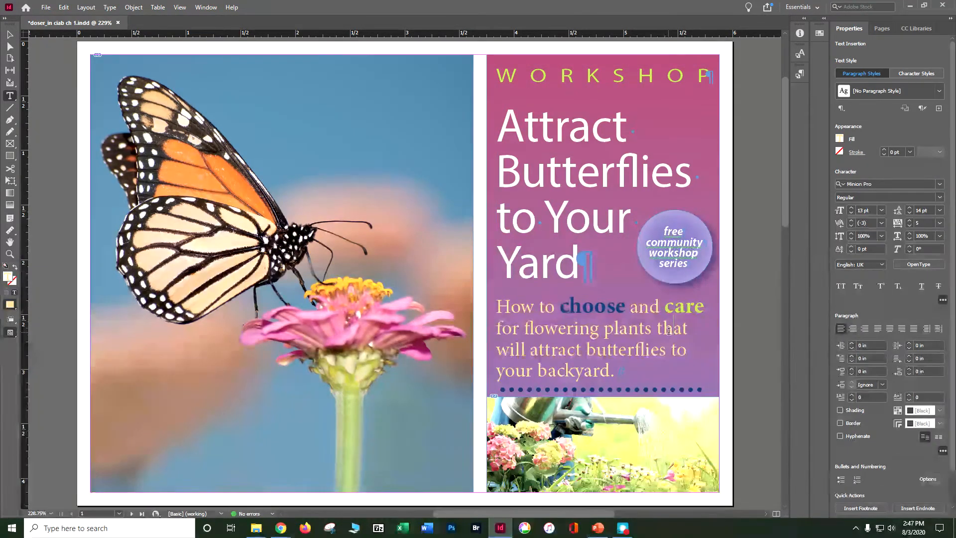
{"action": "type", "text": "r"}
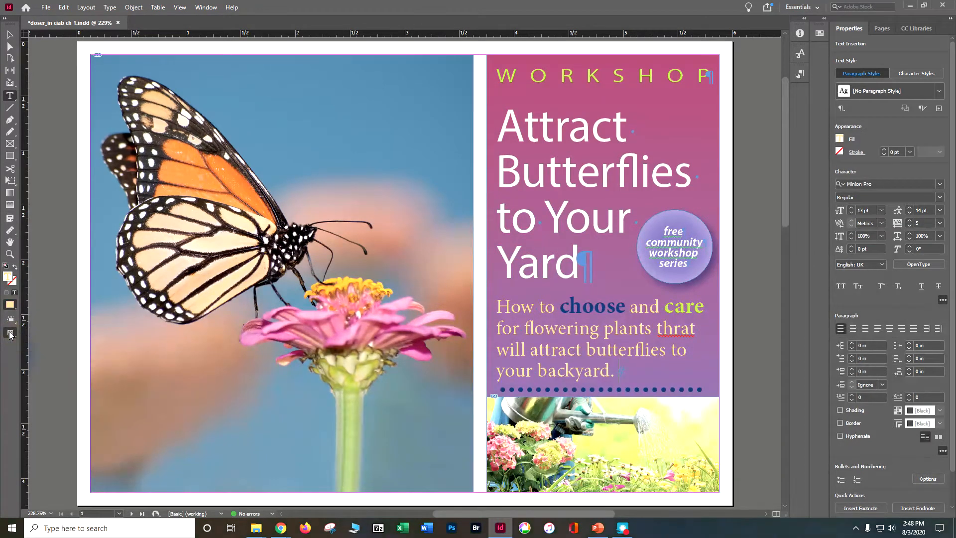
{"action": "left_click_drag", "start_coordinate": [10, 333], "coordinate": [30, 356]}
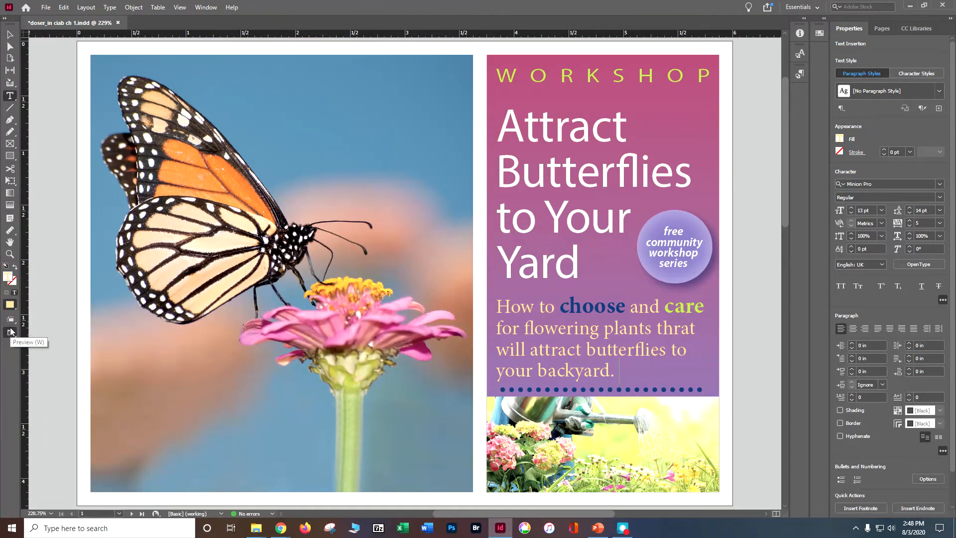
Switch the screen mode back to Normal and check the Dynamic Spelling setting among the spelling options.
{"action": "left_click_drag", "start_coordinate": [10, 330], "coordinate": [33, 345]}
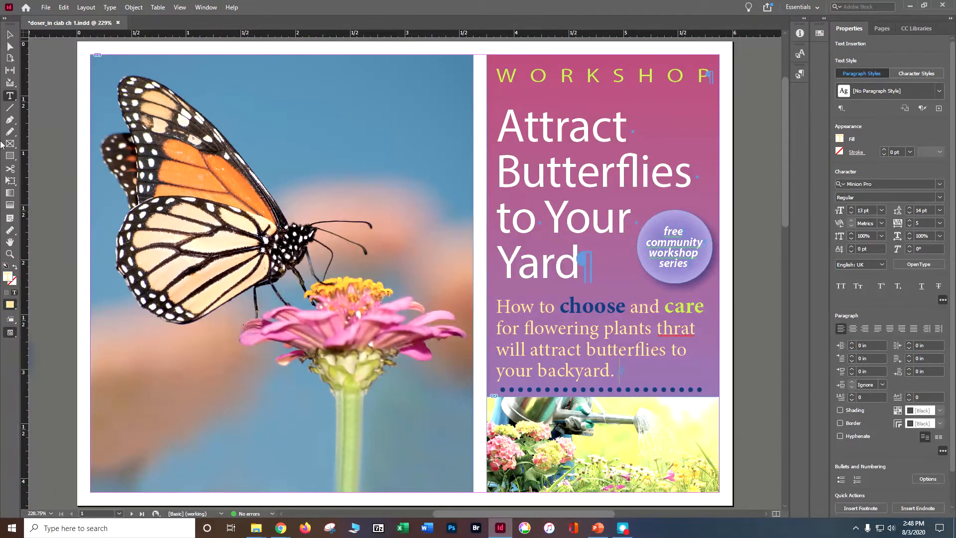
{"action": "left_click", "coordinate": [64, 7]}
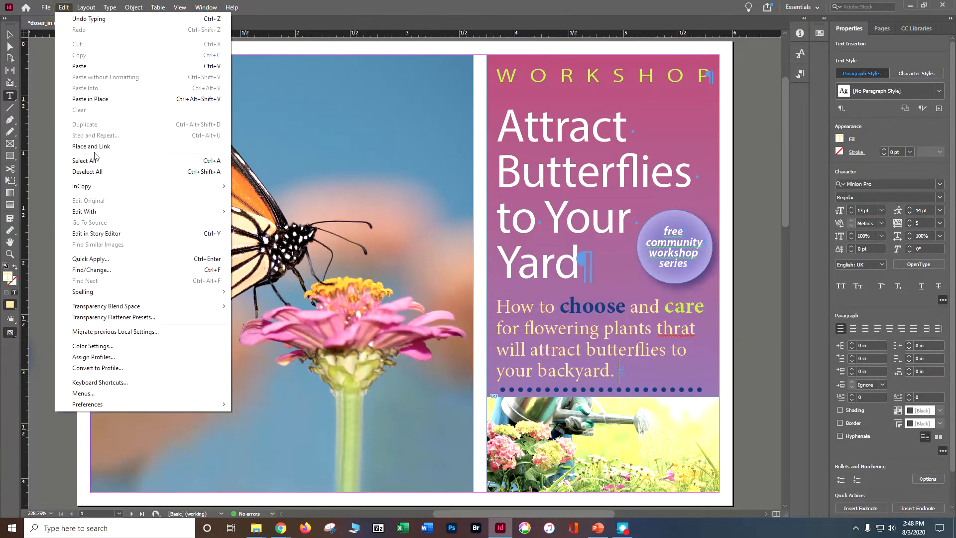
{"action": "mouse_move", "coordinate": [115, 296]}
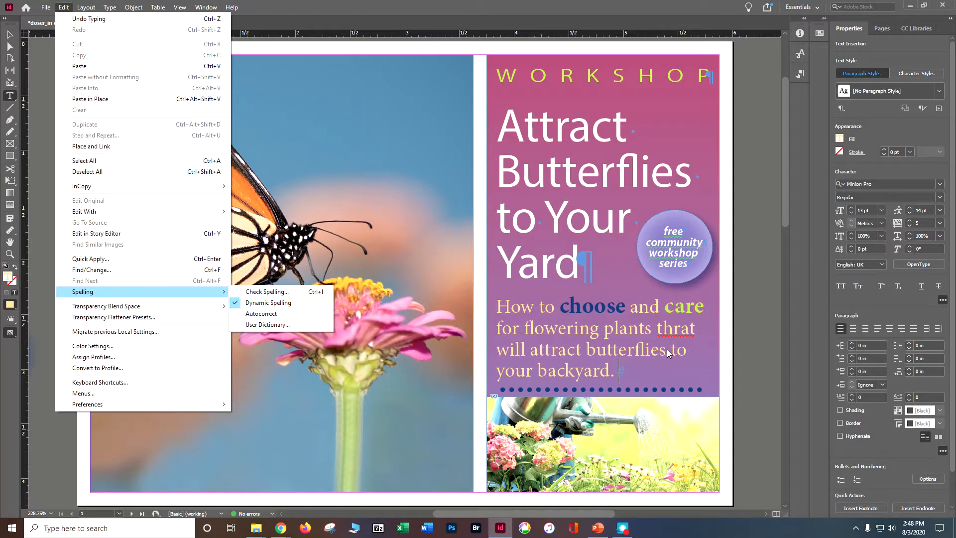
{"action": "left_click", "coordinate": [748, 357]}
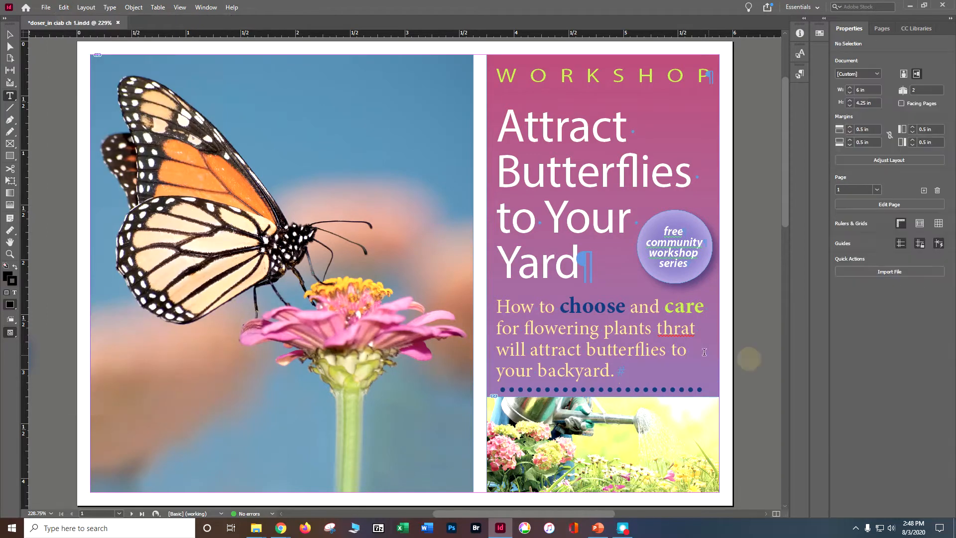
Correct the misspelled "thrat" to "that" in the description paragraph and save the document.
{"action": "left_click", "coordinate": [676, 331]}
{"action": "key", "text": "BackSpace"}
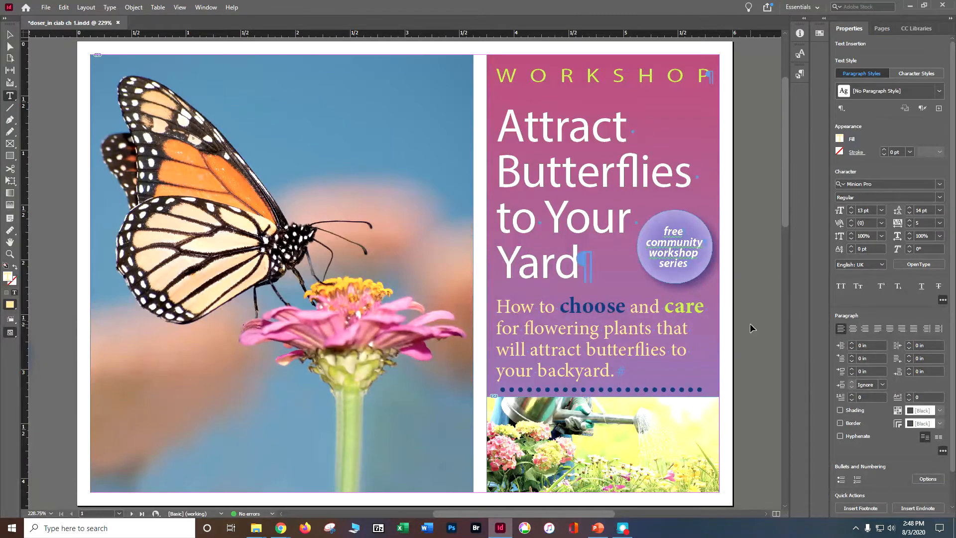
{"action": "key", "text": "ctrl+s"}
Draw a square frame about 1.34 in wide with the Rectangle Frame tool over the lower-left part of the butterfly photo.
{"action": "left_click", "coordinate": [13, 156]}
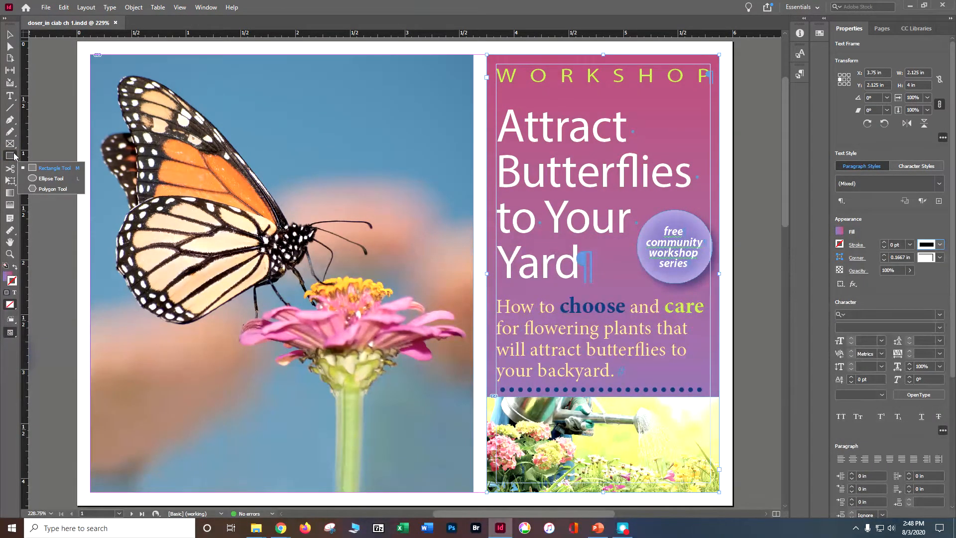
{"action": "left_click", "coordinate": [10, 143]}
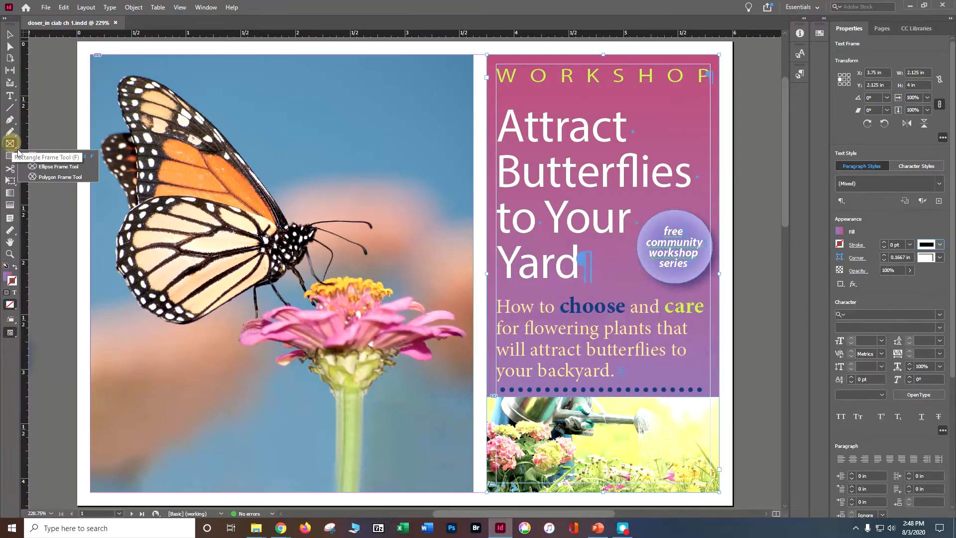
{"action": "left_click", "coordinate": [43, 158]}
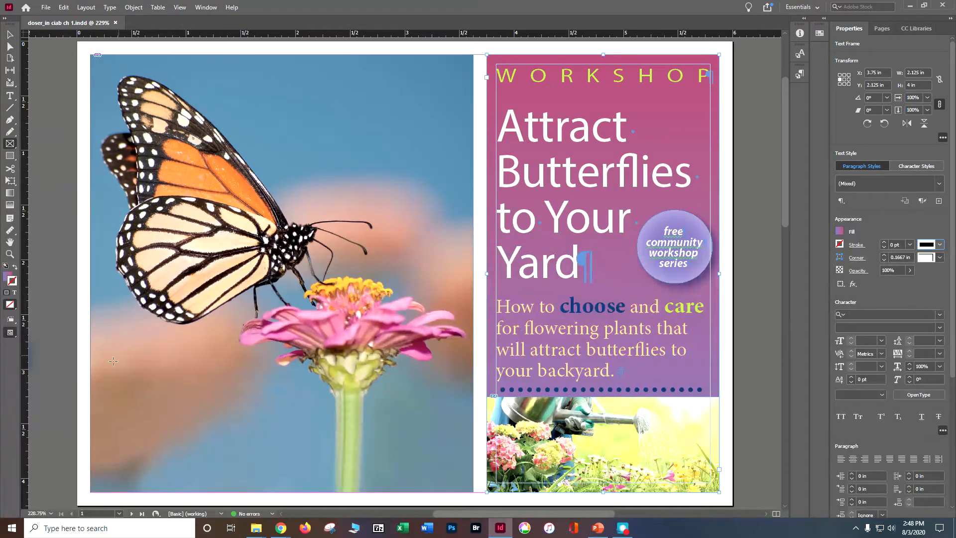
{"action": "left_click_drag", "start_coordinate": [110, 328], "coordinate": [249, 477]}
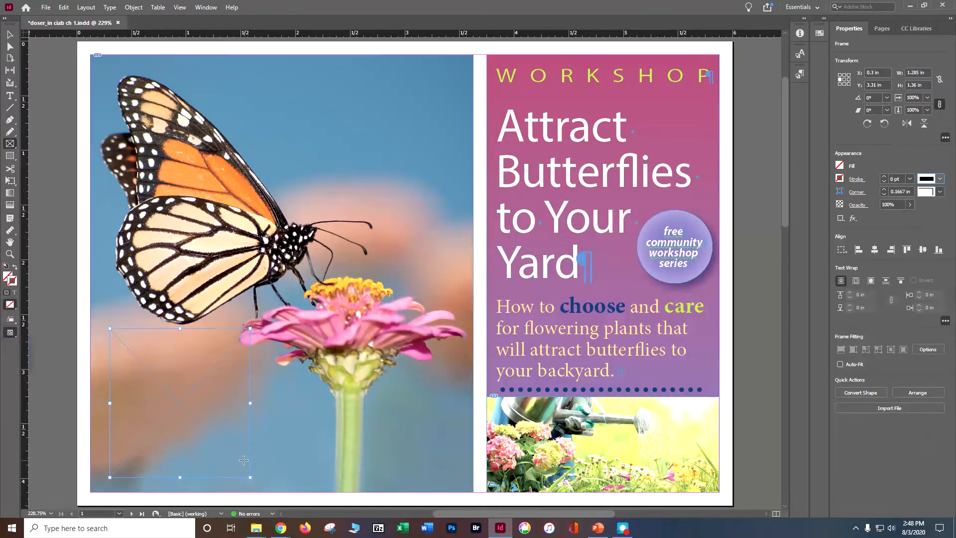
{"action": "key", "text": "ctrl+z"}
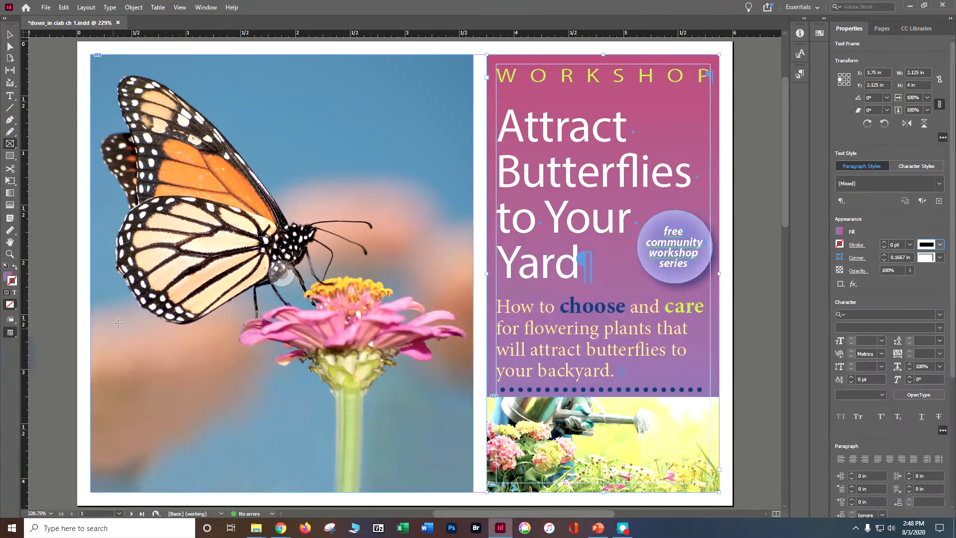
{"action": "left_click_drag", "start_coordinate": [119, 325], "coordinate": [273, 472]}
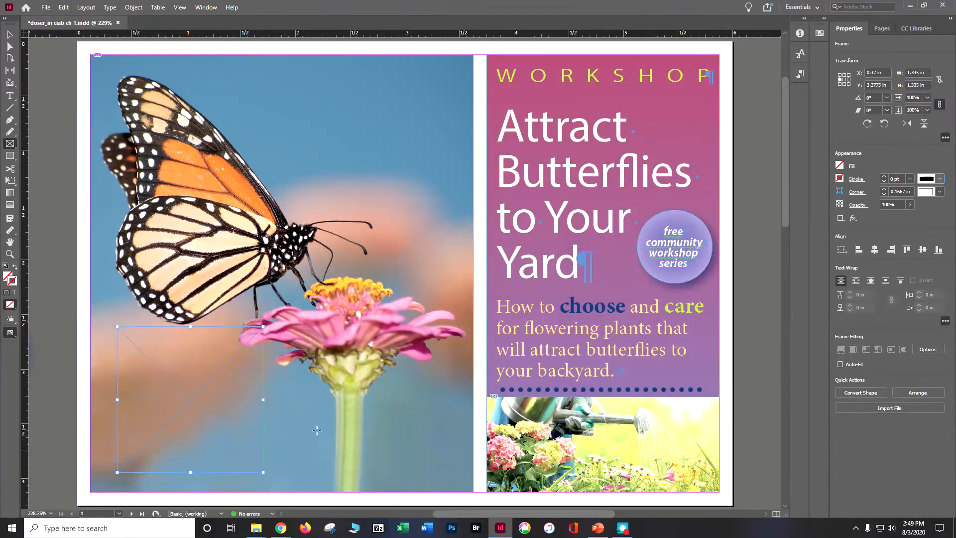
Set the square frame's fill to the Red-Dark swatch.
{"action": "left_click", "coordinate": [841, 167]}
{"action": "left_click", "coordinate": [841, 167]}
{"action": "left_click", "coordinate": [841, 167]}
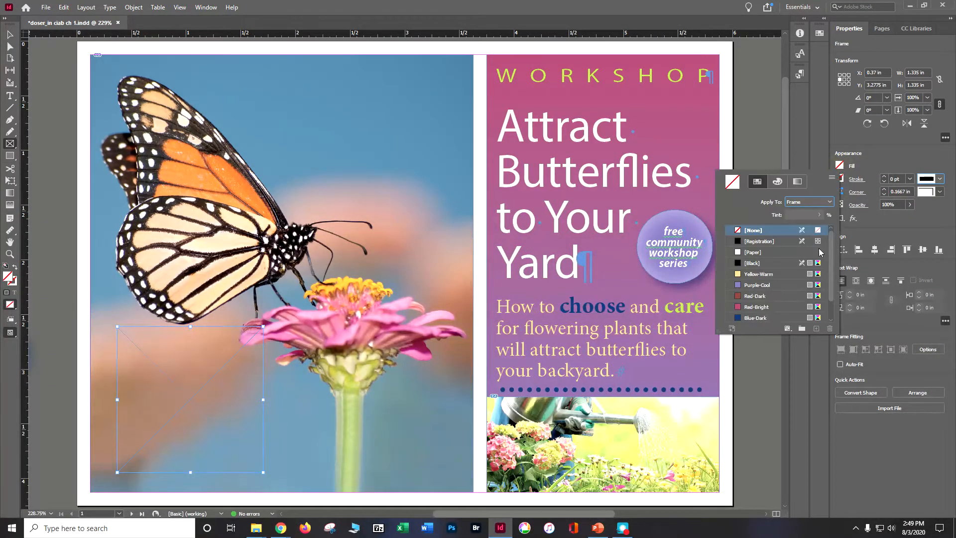
{"action": "left_click", "coordinate": [762, 299]}
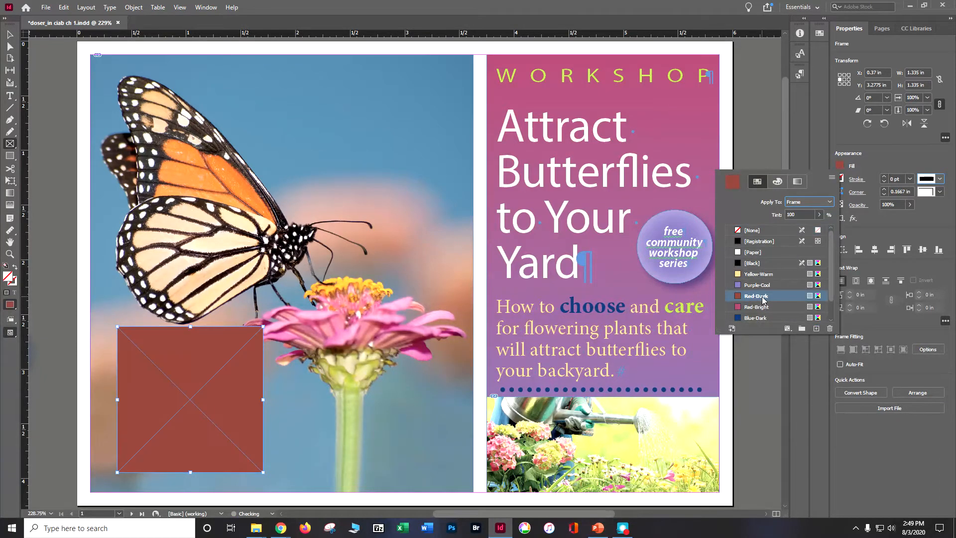
Give the square frame a 5 pt Blue-Dark stroke in the Japanese Dots style.
{"action": "left_click", "coordinate": [857, 178]}
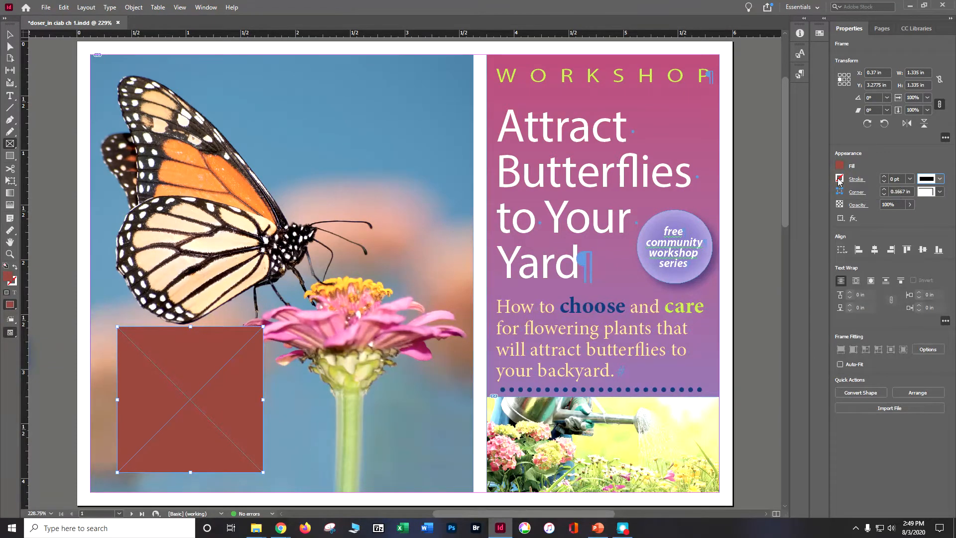
{"action": "left_click", "coordinate": [839, 179]}
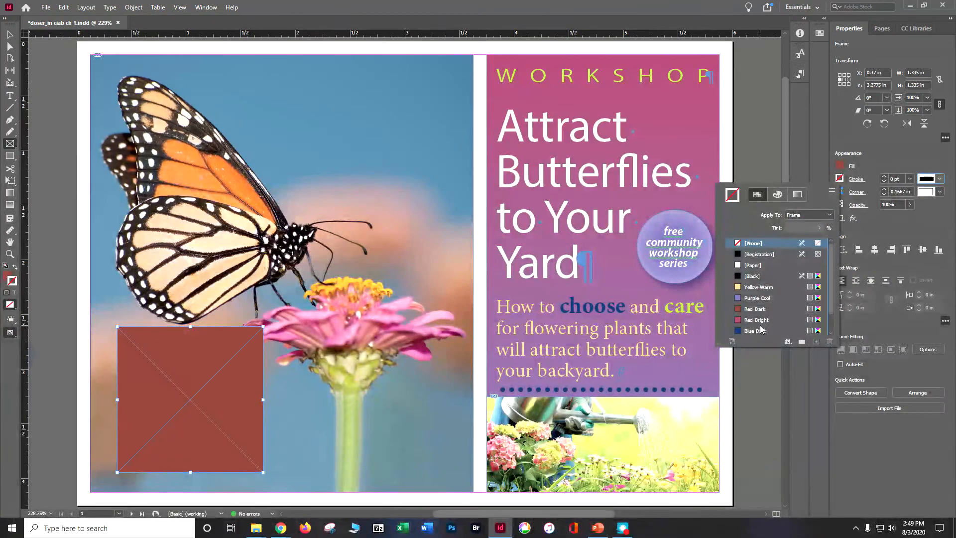
{"action": "left_click", "coordinate": [758, 331]}
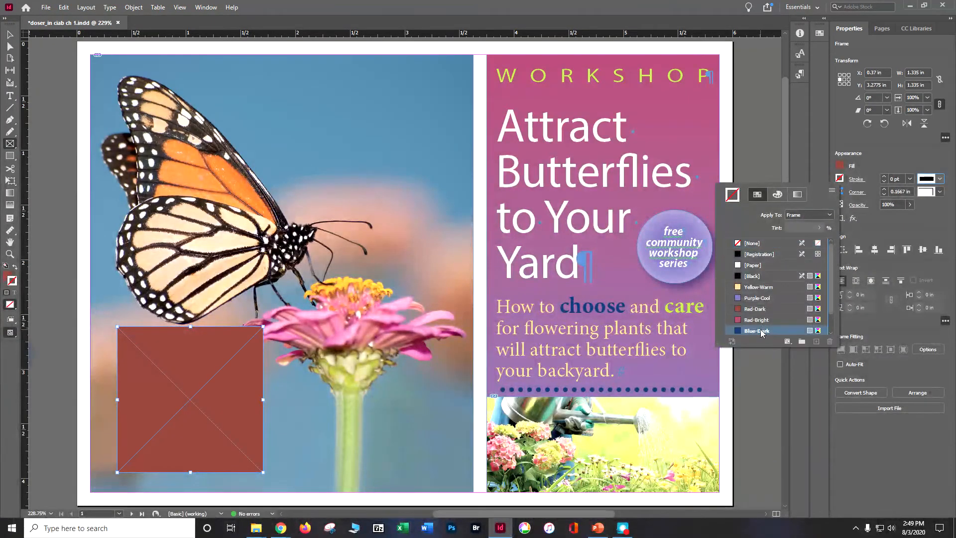
{"action": "left_click", "coordinate": [909, 180]}
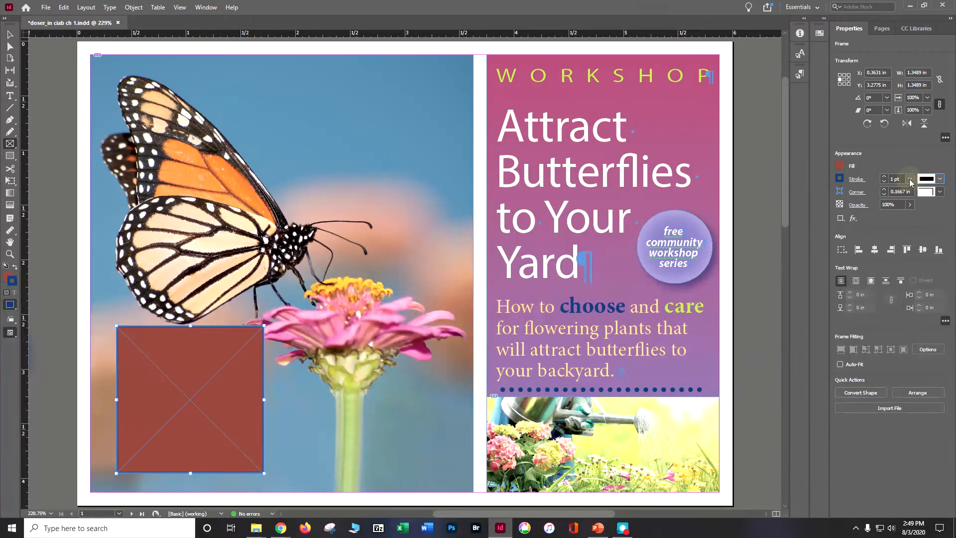
{"action": "left_click", "coordinate": [910, 180]}
{"action": "left_click", "coordinate": [904, 273]}
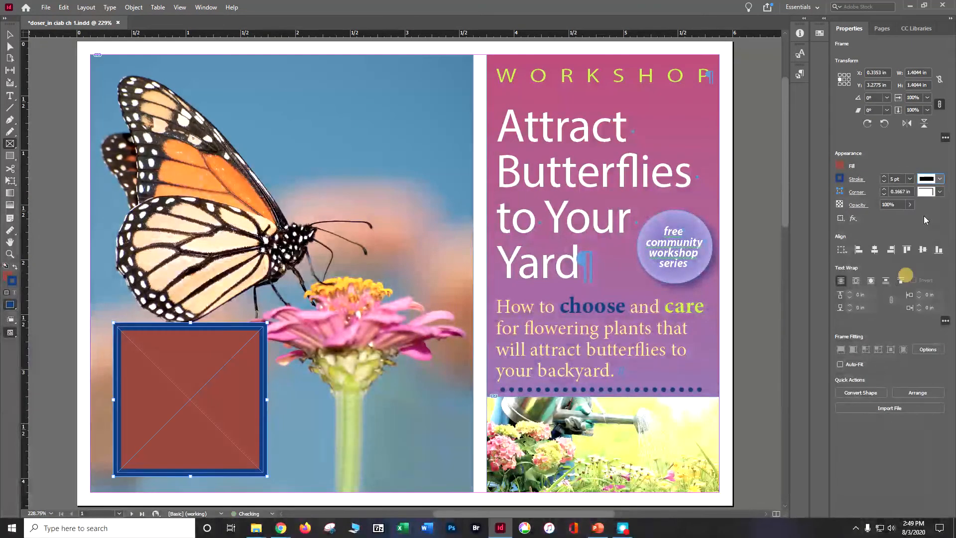
{"action": "left_click", "coordinate": [939, 179]}
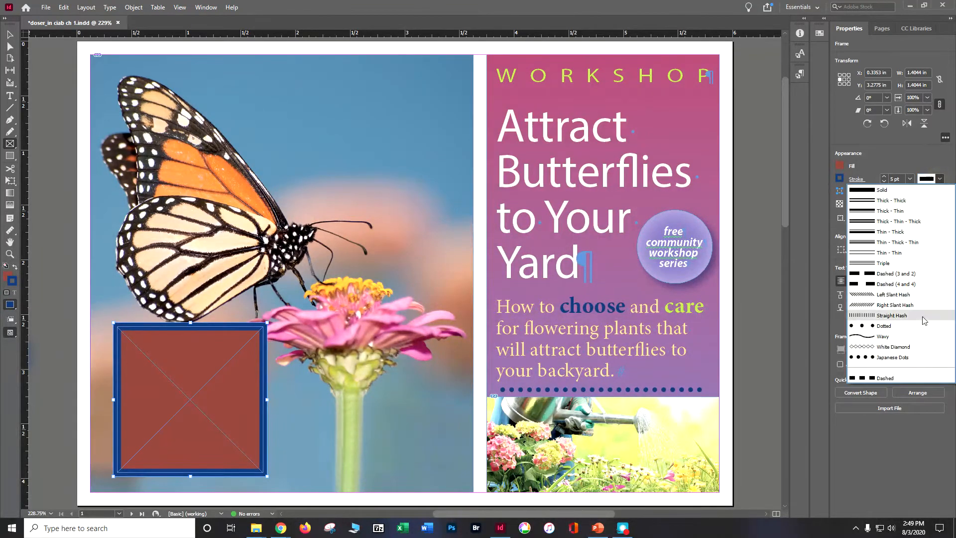
{"action": "left_click", "coordinate": [913, 354]}
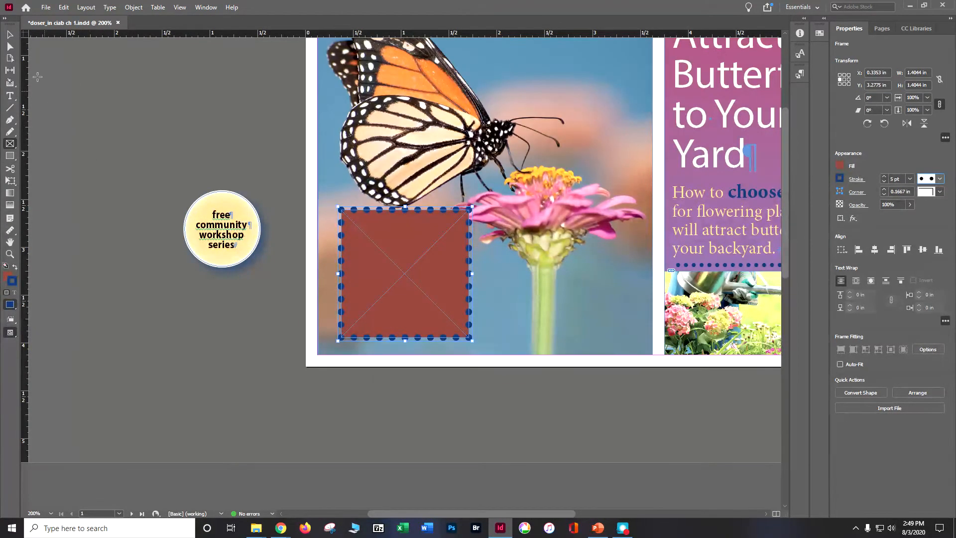
Draw a circular frame about 1.21 in across with the Ellipse Frame tool over the upper-right part of the butterfly photo.
{"action": "left_click", "coordinate": [8, 146]}
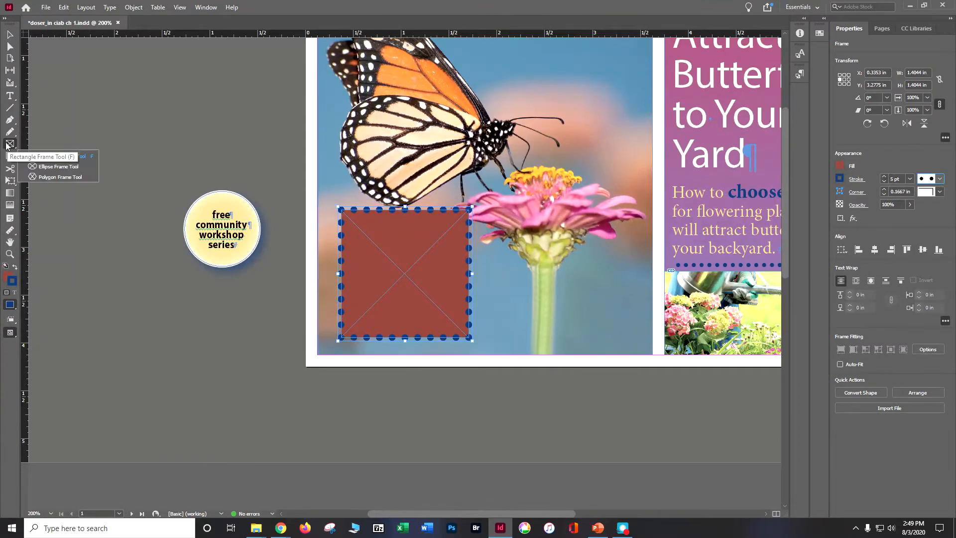
{"action": "left_click", "coordinate": [30, 160]}
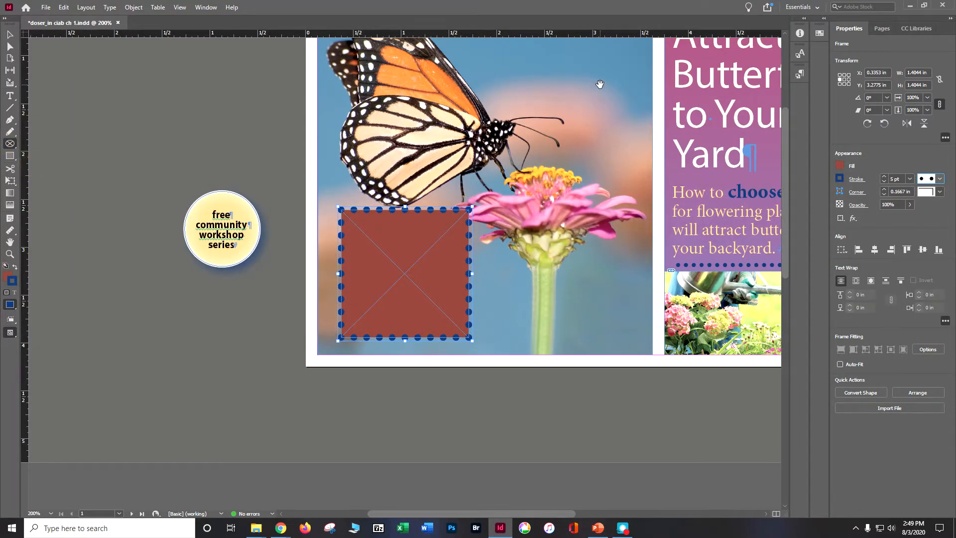
{"action": "left_click_drag", "start_coordinate": [597, 86], "coordinate": [468, 228]}
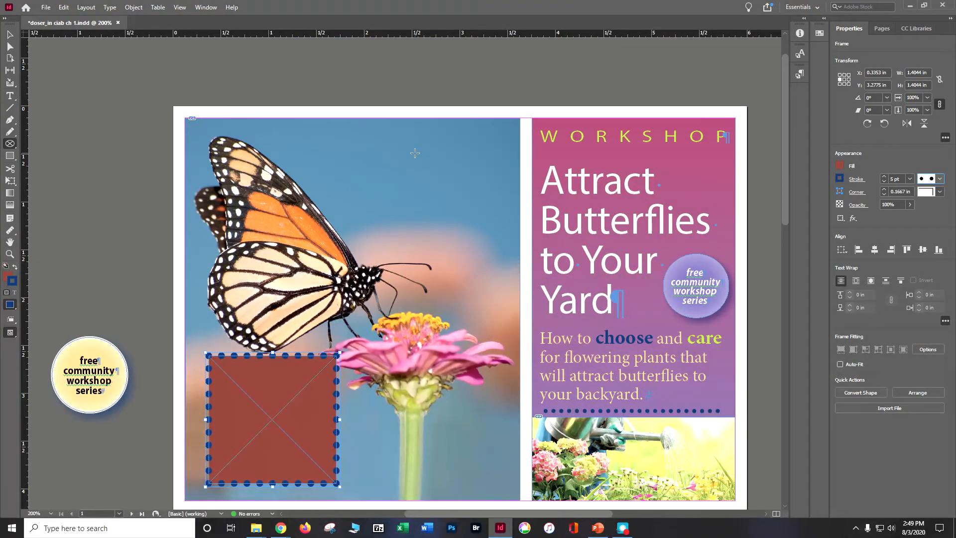
{"action": "left_click_drag", "start_coordinate": [388, 143], "coordinate": [526, 427]}
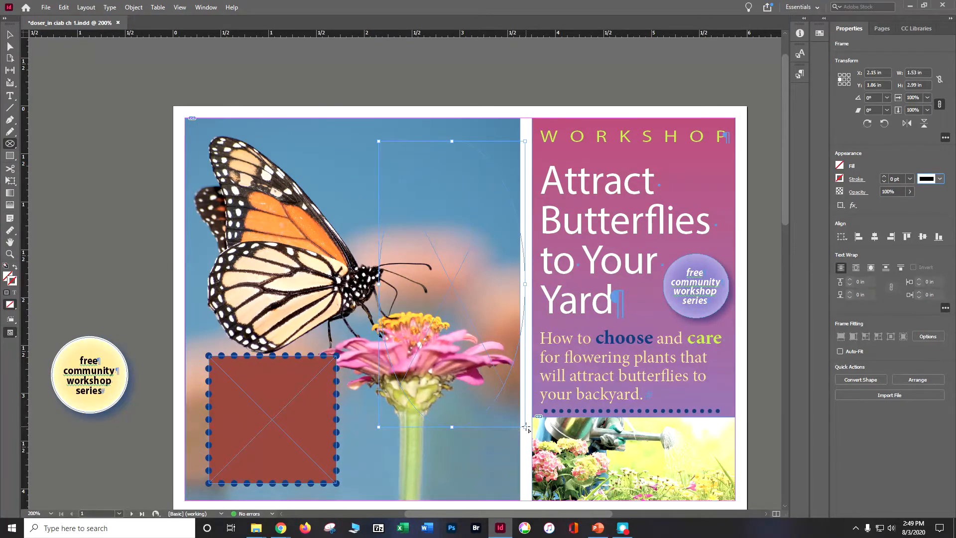
{"action": "key", "text": "ctrl+z"}
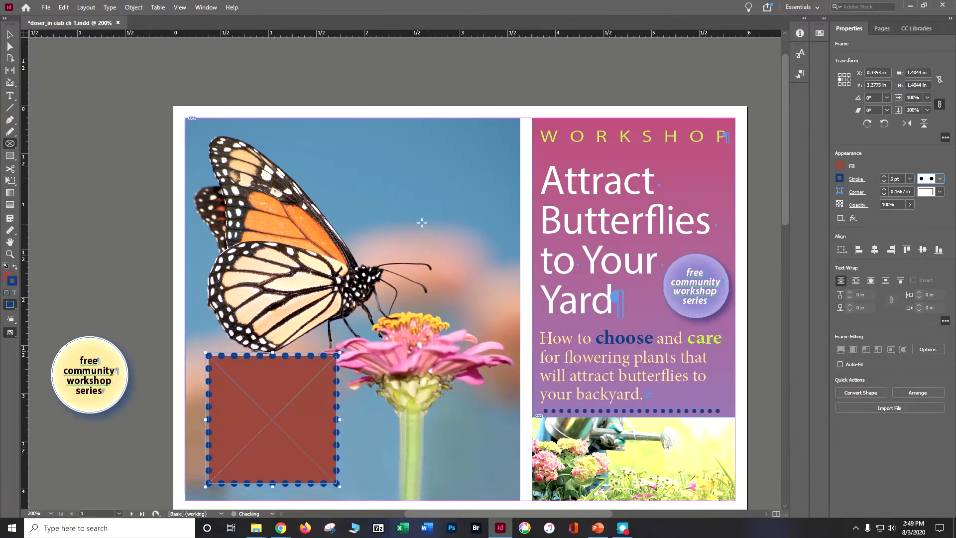
{"action": "left_click_drag", "start_coordinate": [390, 153], "coordinate": [501, 286]}
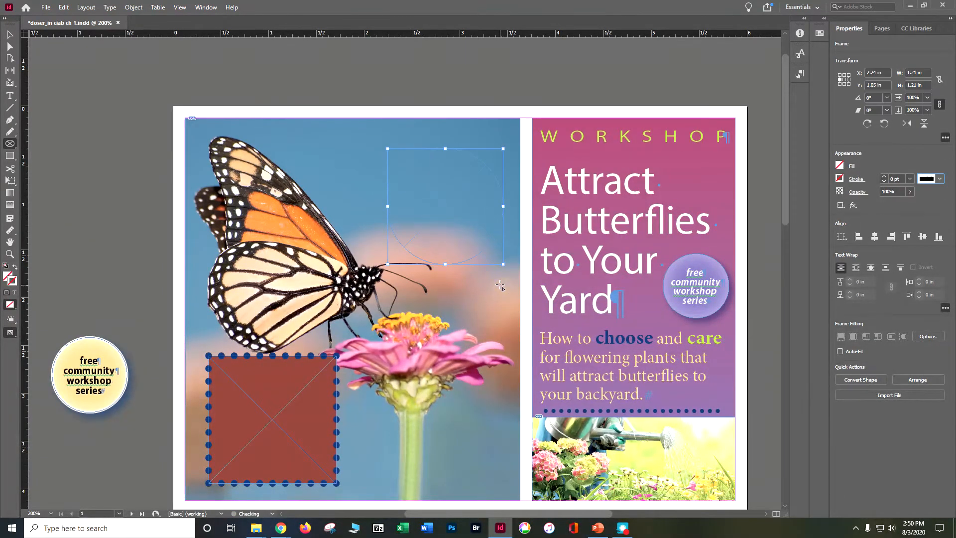
Set the circular frame's stroke to the Purple-Cool swatch with a weight of 4 pt.
{"action": "left_click", "coordinate": [840, 166]}
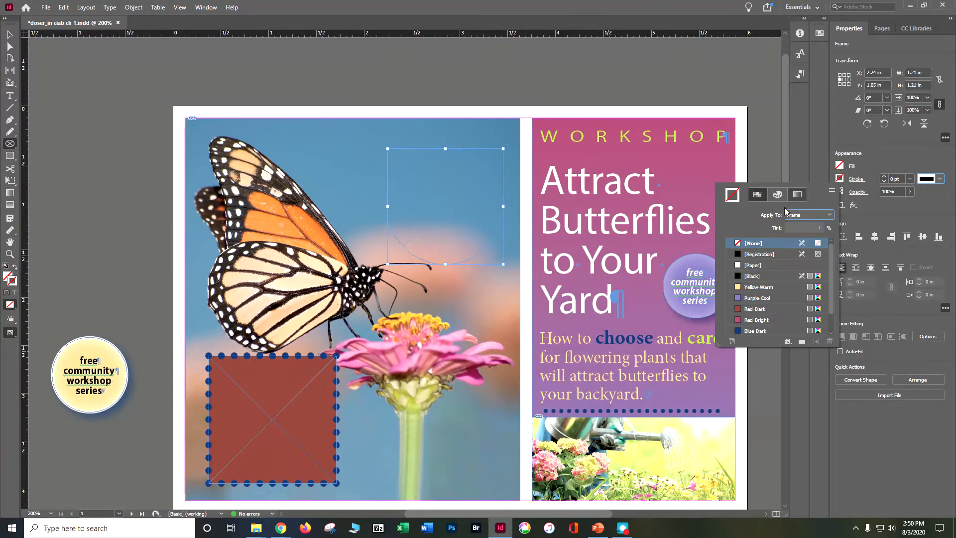
{"action": "left_click", "coordinate": [748, 297]}
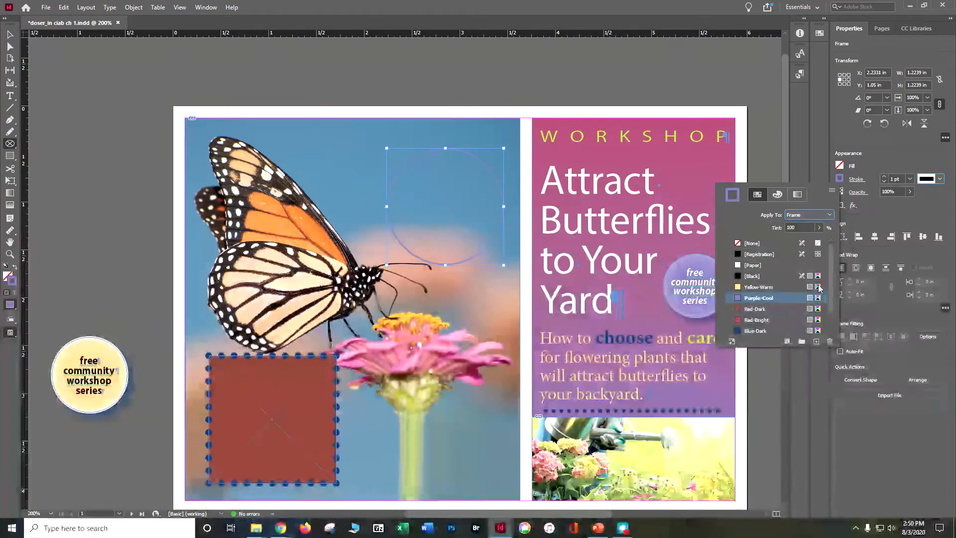
{"action": "left_click", "coordinate": [884, 177]}
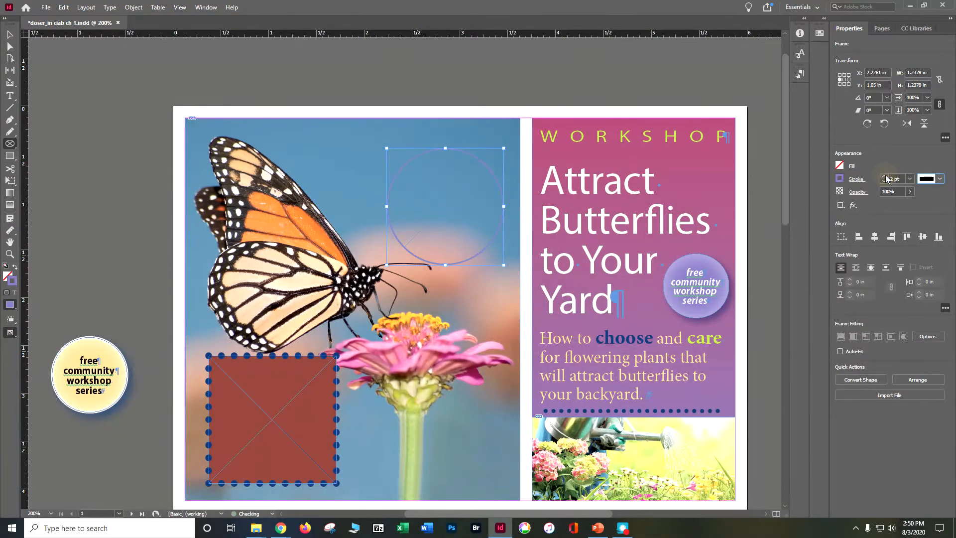
{"action": "left_click", "coordinate": [884, 176]}
{"action": "left_click", "coordinate": [884, 177]}
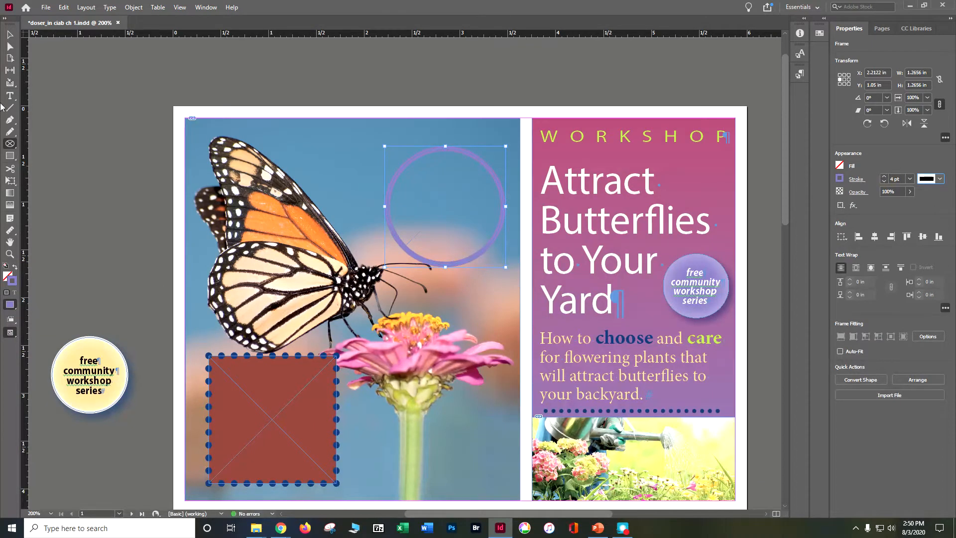
Move the circular frame slightly up and left with the Selection tool, to about X 2.18 in and Y 0.94 in.
{"action": "left_click", "coordinate": [10, 35]}
{"action": "left_click", "coordinate": [94, 145]}
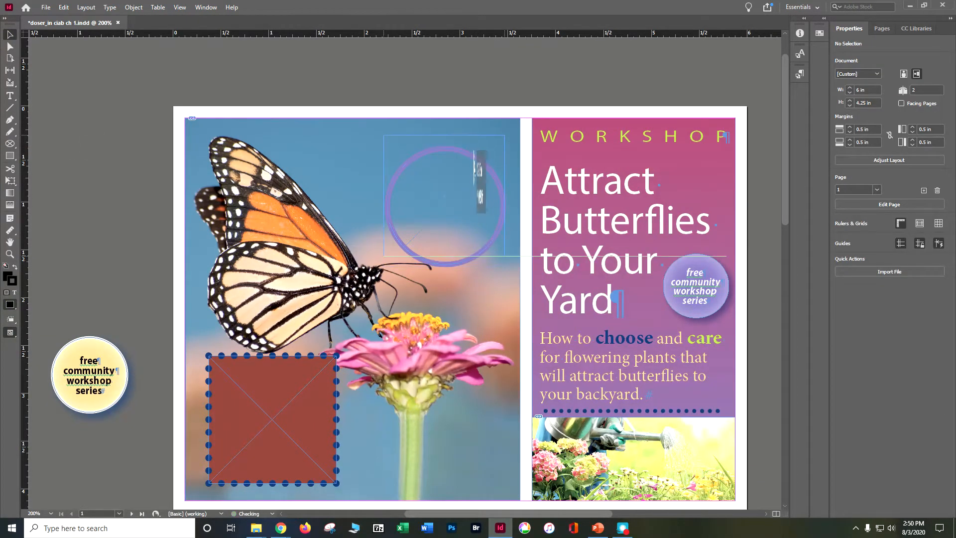
{"action": "left_click", "coordinate": [473, 160]}
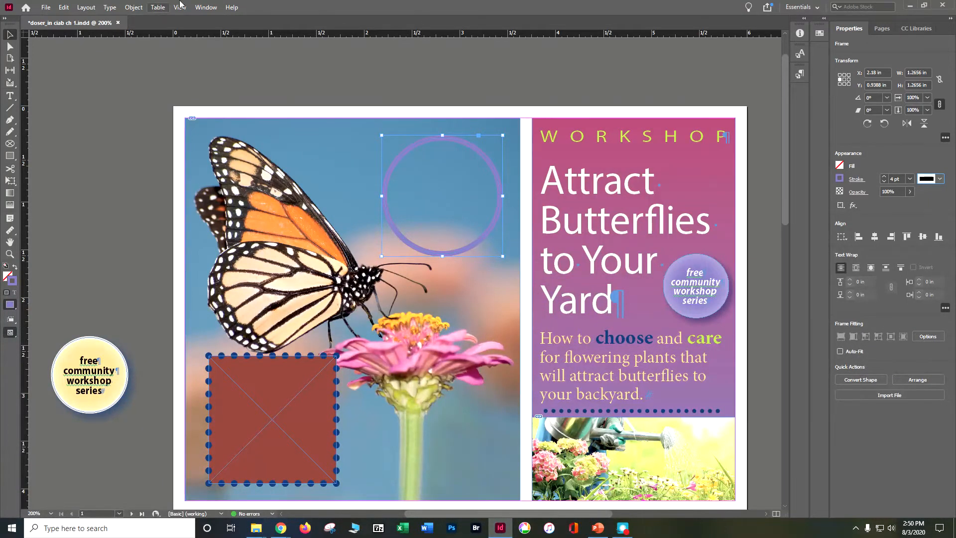
Switch the workspace from Essentials to Advanced.
{"action": "left_click", "coordinate": [205, 7]}
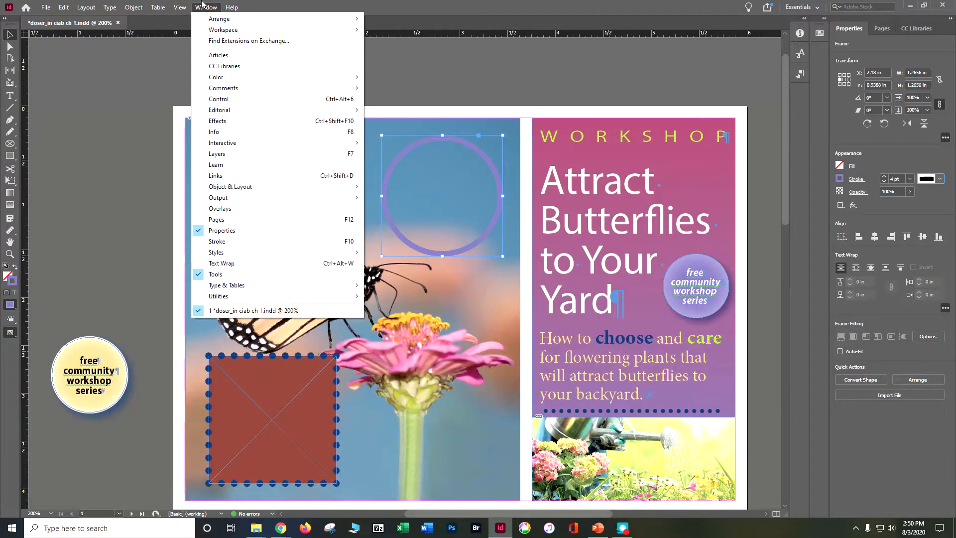
{"action": "mouse_move", "coordinate": [223, 34]}
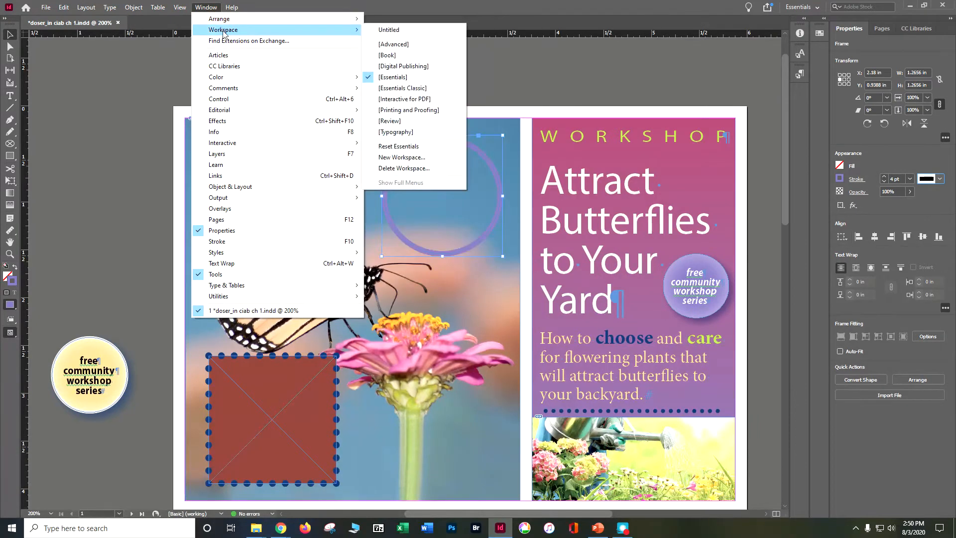
{"action": "mouse_move", "coordinate": [348, 29]}
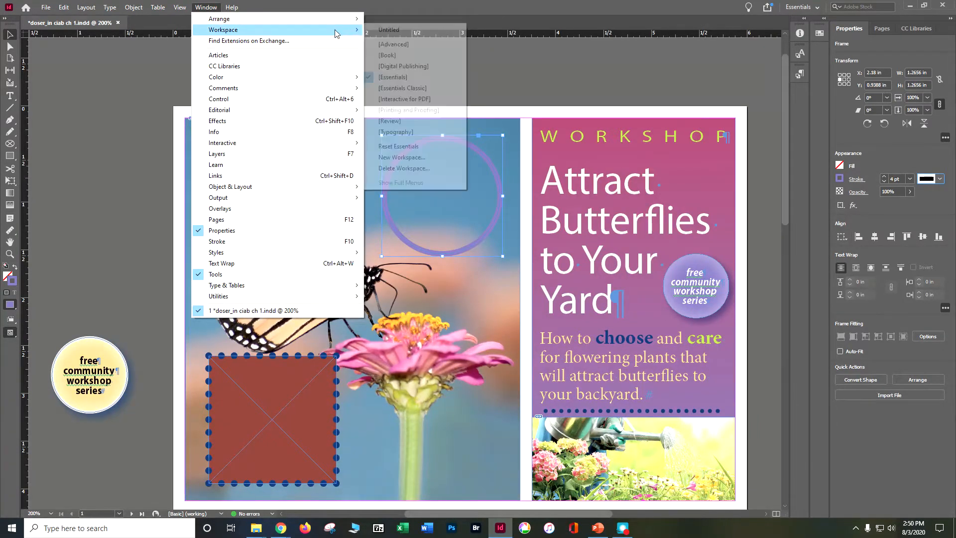
{"action": "left_click", "coordinate": [388, 30]}
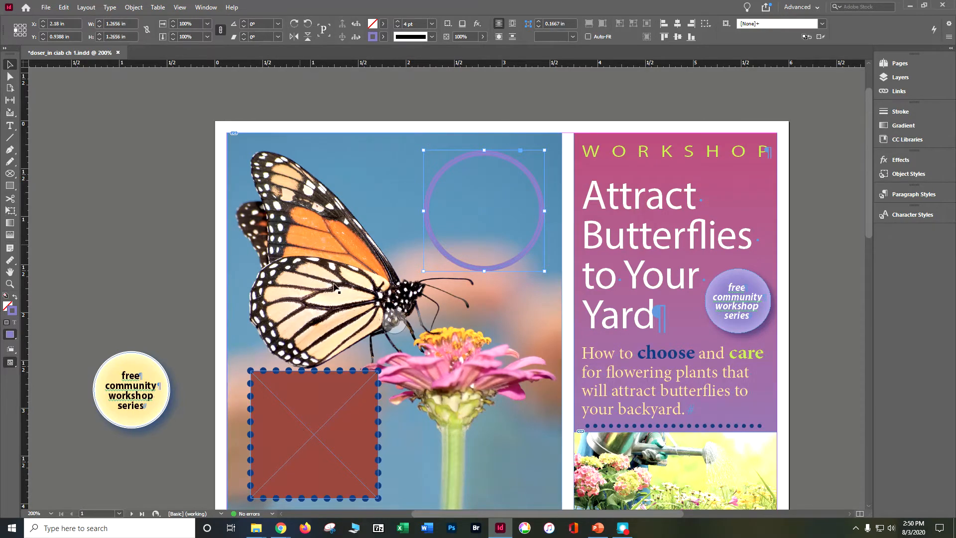
Set the font of the headline word "Butterflies" on page 1 to Andrea Bilarosa.
{"action": "left_click", "coordinate": [9, 126]}
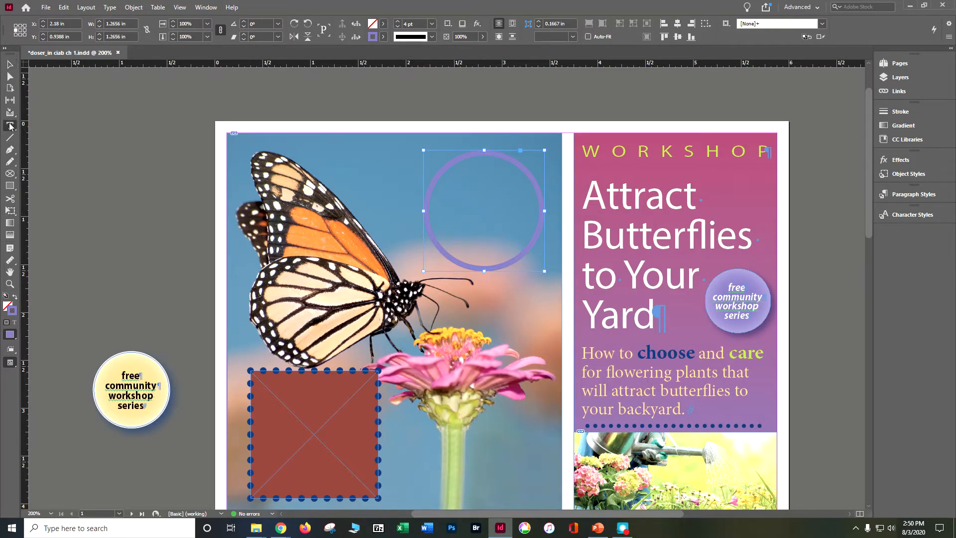
{"action": "double_click", "coordinate": [683, 241]}
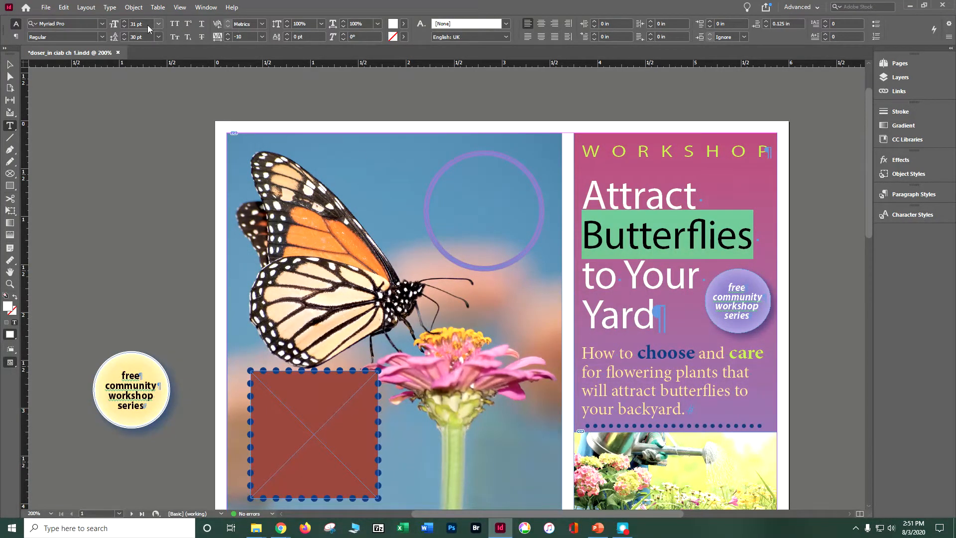
{"action": "left_click", "coordinate": [102, 24]}
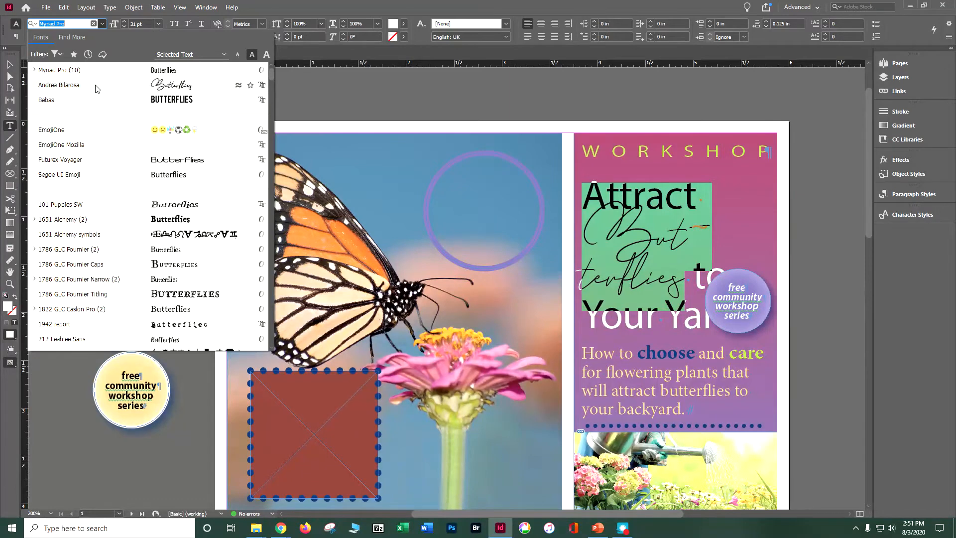
{"action": "left_click", "coordinate": [166, 86]}
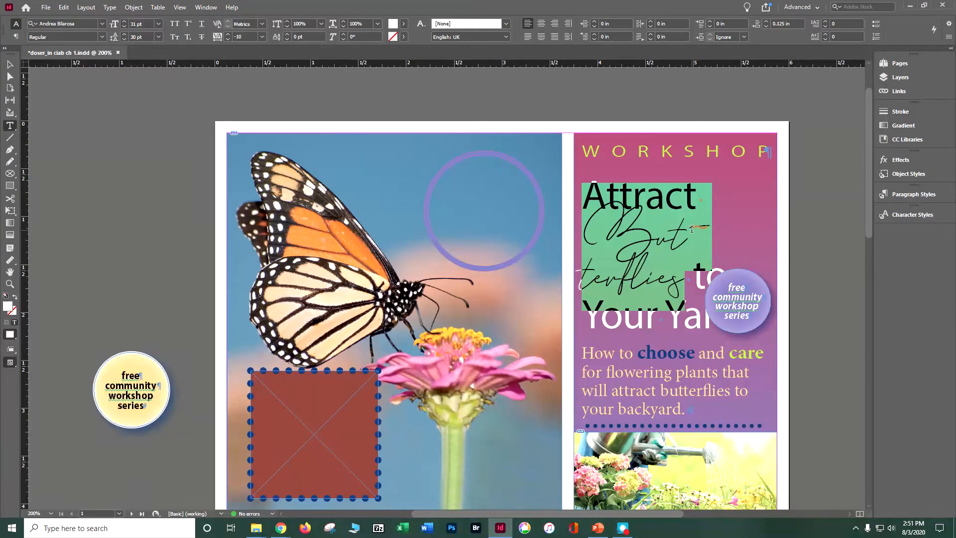
Reduce the font size of the selected word "Butterflies" to 25 pt.
{"action": "left_click", "coordinate": [124, 27]}
{"action": "left_click", "coordinate": [124, 27]}
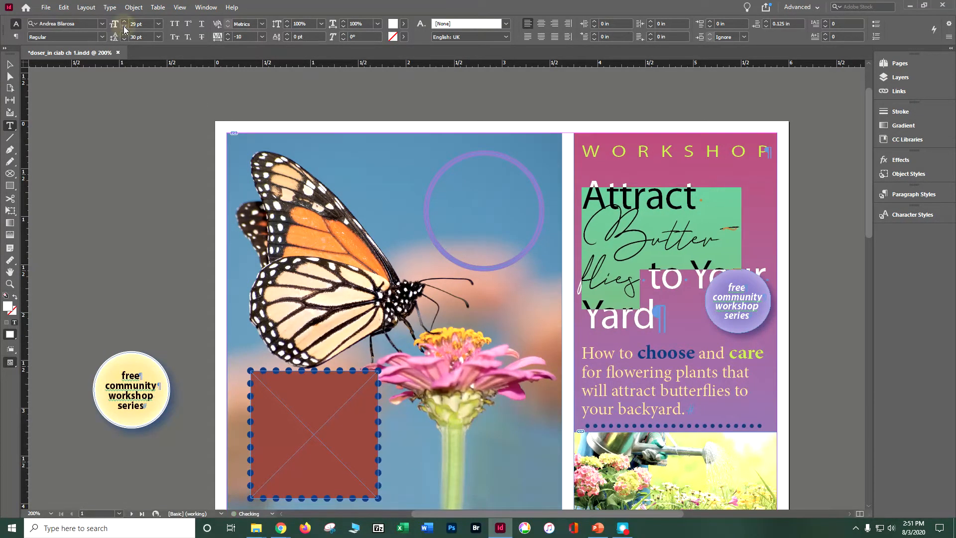
{"action": "left_click", "coordinate": [124, 27]}
{"action": "left_click", "coordinate": [124, 27]}
{"action": "left_click", "coordinate": [124, 26]}
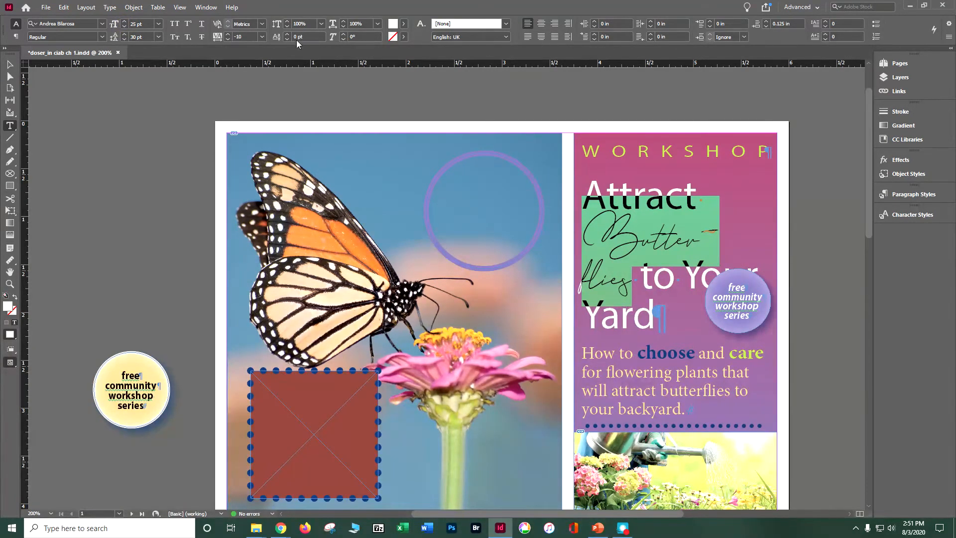
Display the Paragraph panel and dock it below Character Styles in the collapsed panel group.
{"action": "left_click", "coordinate": [204, 7]}
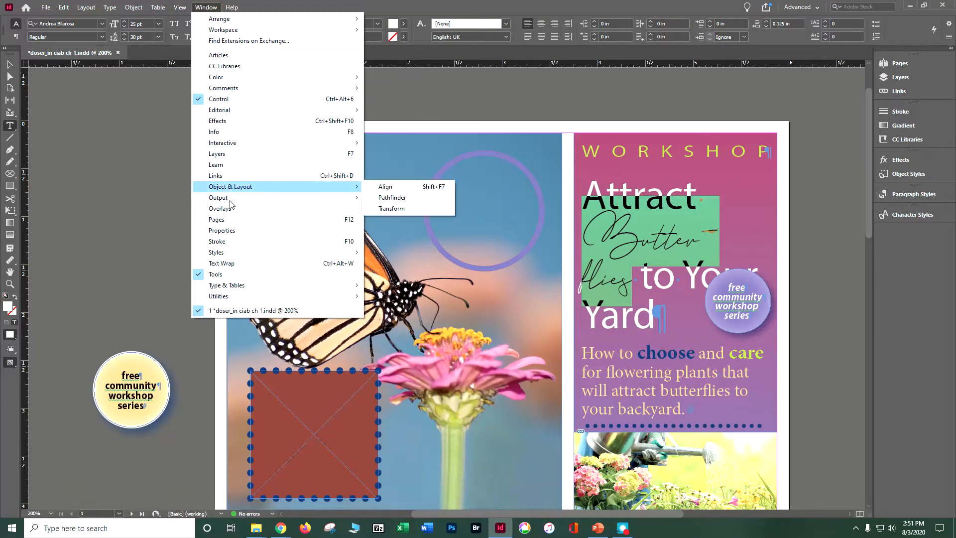
{"action": "mouse_move", "coordinate": [248, 286]}
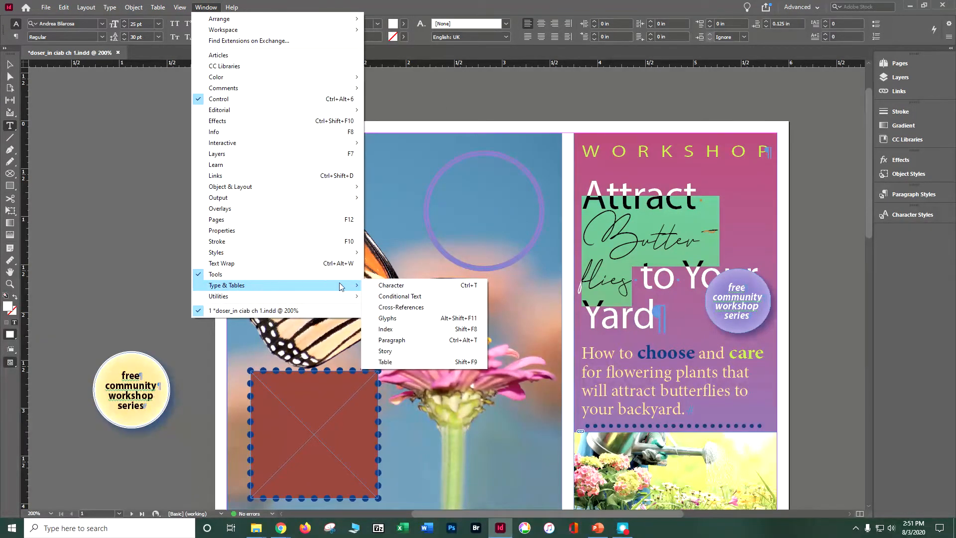
{"action": "left_click", "coordinate": [415, 341]}
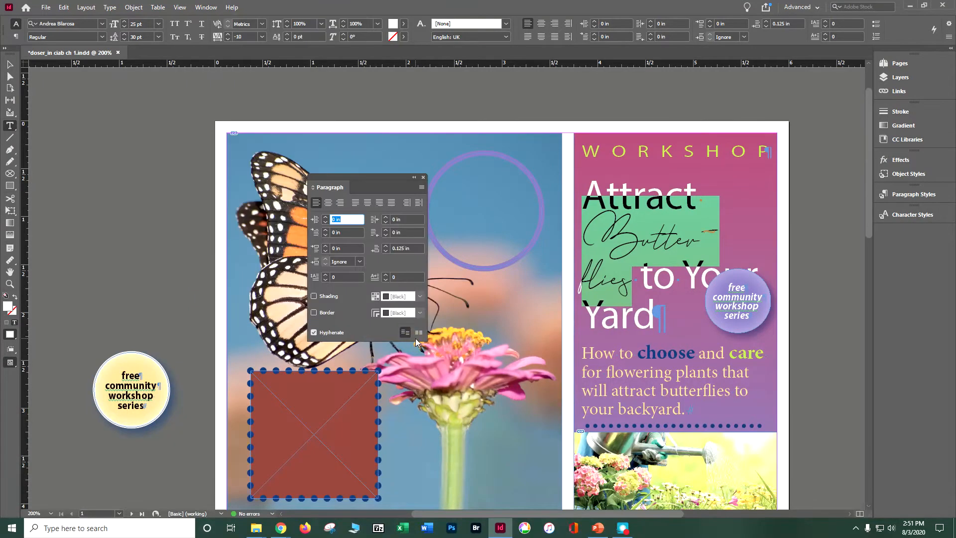
{"action": "mouse_move", "coordinate": [332, 189]}
{"action": "left_mouse_down"}
{"action": "mouse_move", "coordinate": [818, 195]}
{"action": "mouse_move", "coordinate": [879, 123]}
{"action": "mouse_move", "coordinate": [901, 250]}
{"action": "mouse_move", "coordinate": [895, 237]}
{"action": "left_mouse_up"}
Turn off hyphenation for the headline paragraph and collapse the Paragraph panel.
{"action": "left_click", "coordinate": [894, 237]}
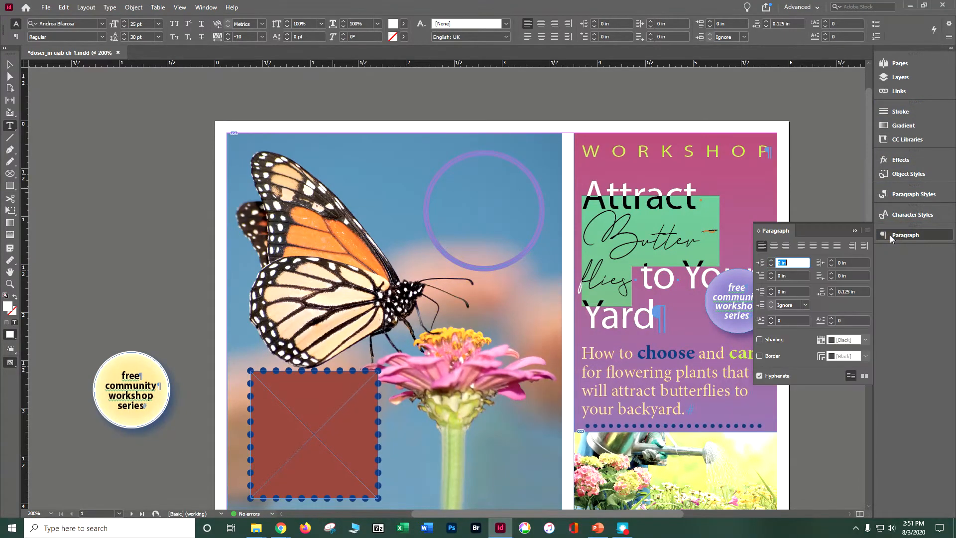
{"action": "left_click", "coordinate": [760, 376]}
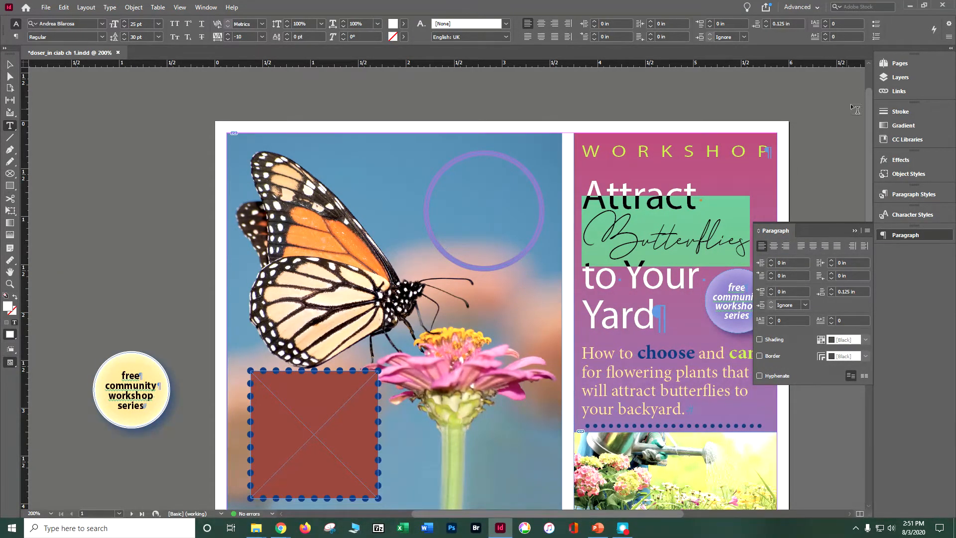
{"action": "left_click", "coordinate": [856, 232]}
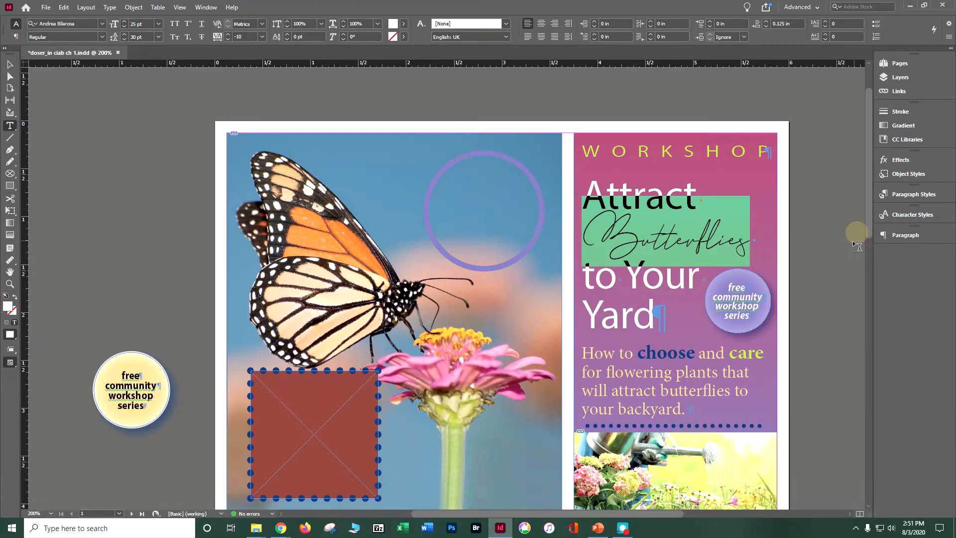
Apply the Blue-Dark swatch as the text fill of the headline word "Butterflies" and deselect it.
{"action": "left_click", "coordinate": [10, 65]}
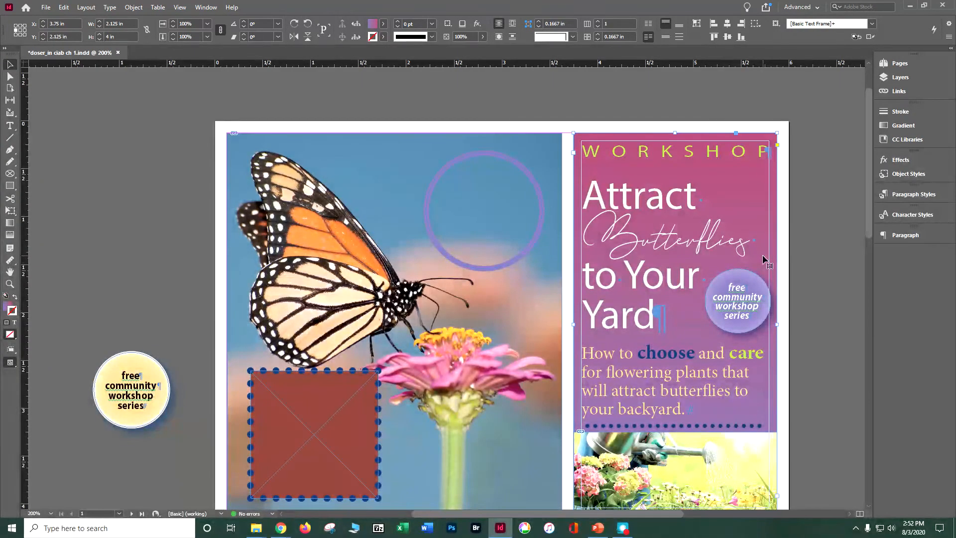
{"action": "left_click", "coordinate": [9, 126]}
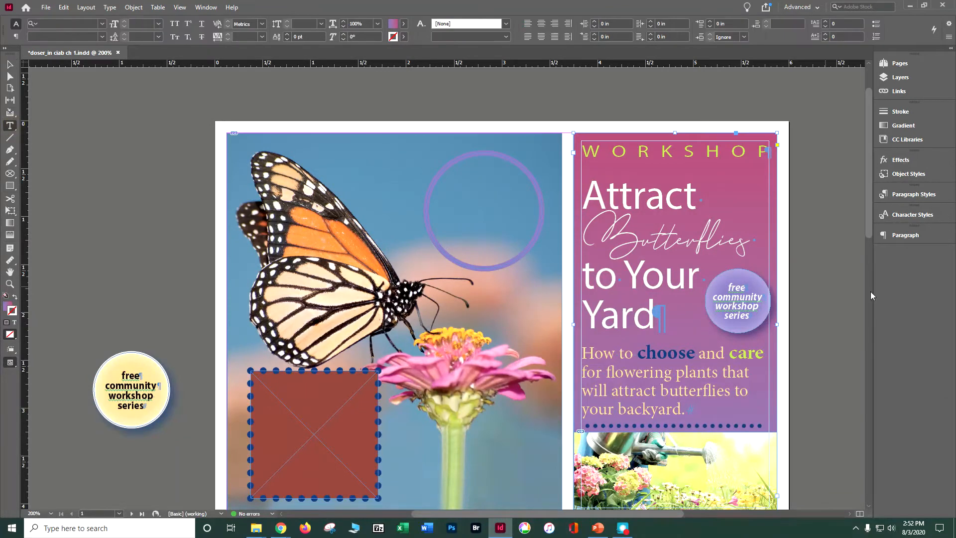
{"action": "double_click", "coordinate": [659, 244]}
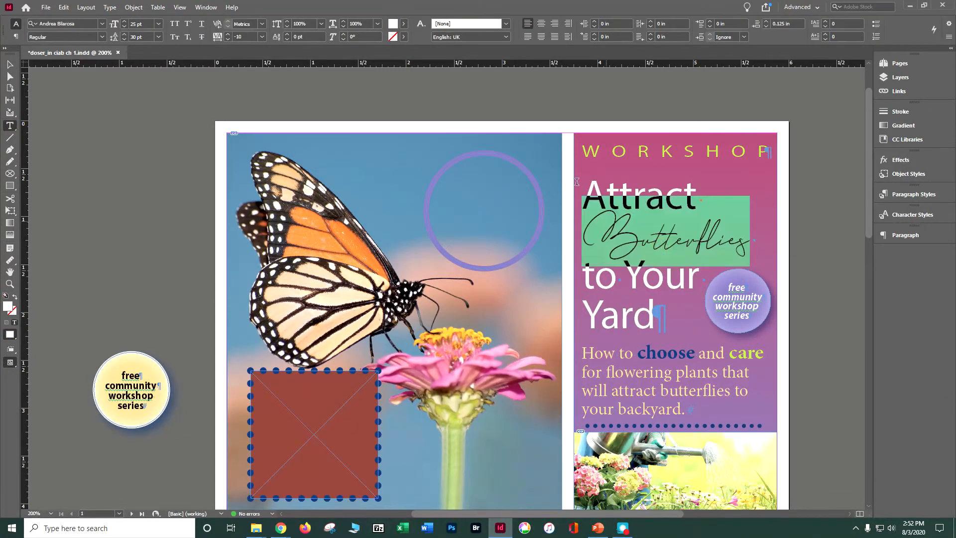
{"action": "left_click", "coordinate": [404, 24]}
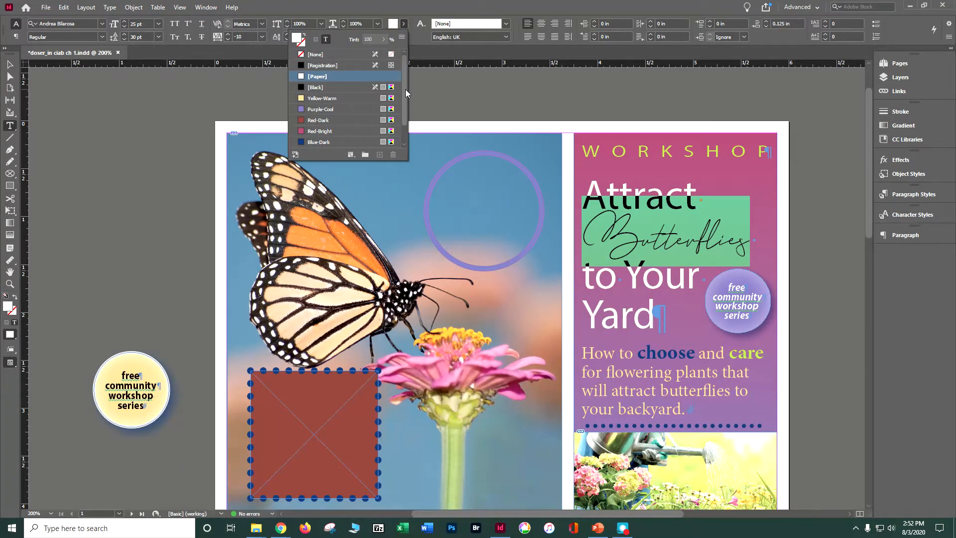
{"action": "left_click_drag", "start_coordinate": [406, 89], "coordinate": [405, 114]}
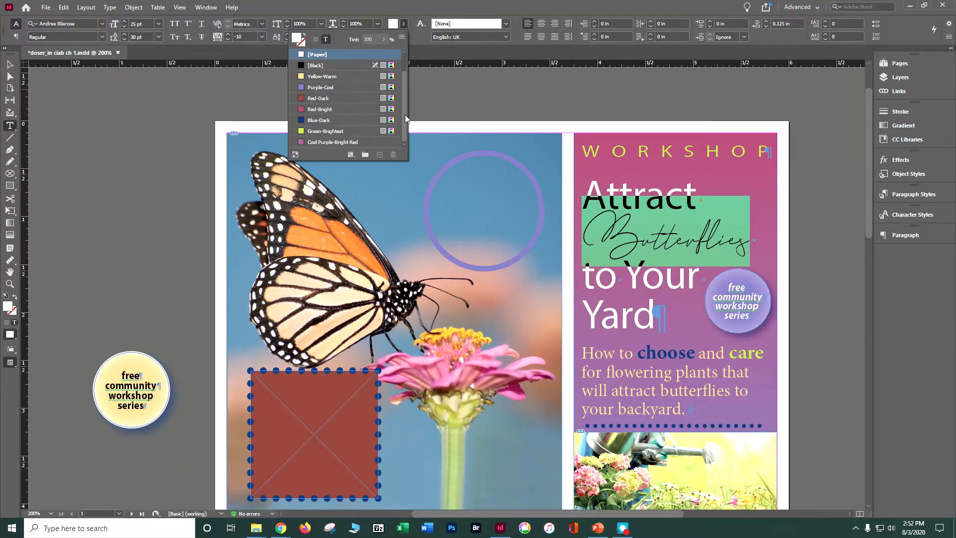
{"action": "left_click", "coordinate": [321, 120]}
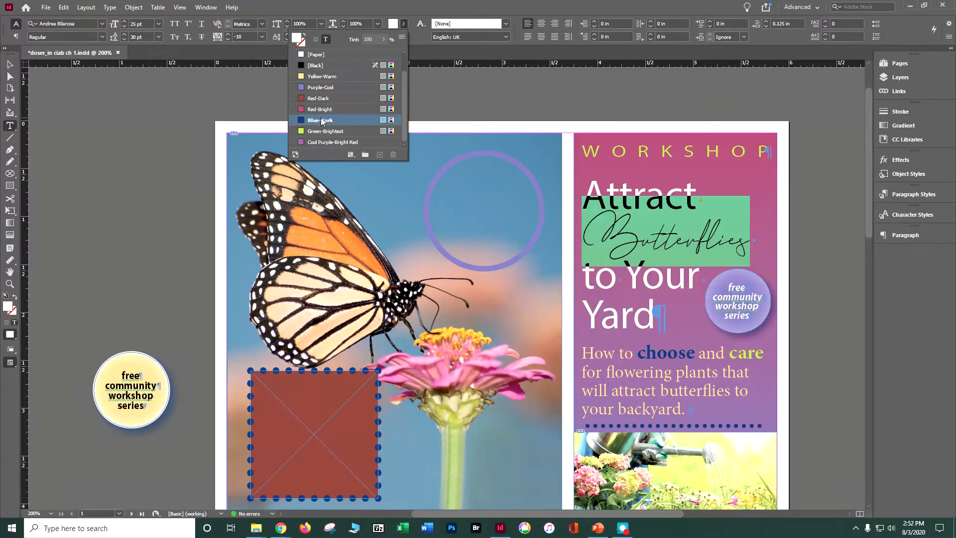
{"action": "left_click", "coordinate": [595, 102]}
{"action": "left_click", "coordinate": [824, 216]}
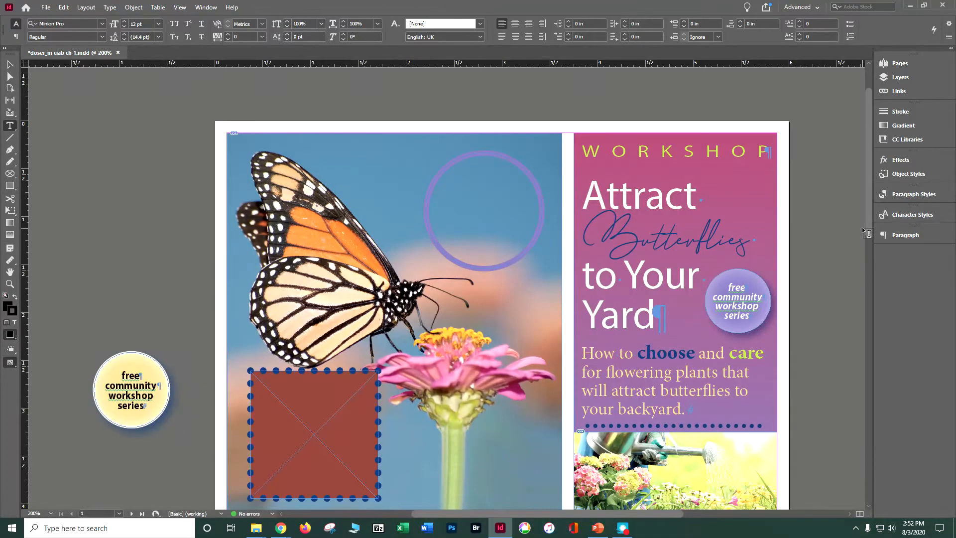
View the postcard at 2400% magnification and return the zoom level to 100%.
{"action": "left_click", "coordinate": [51, 513]}
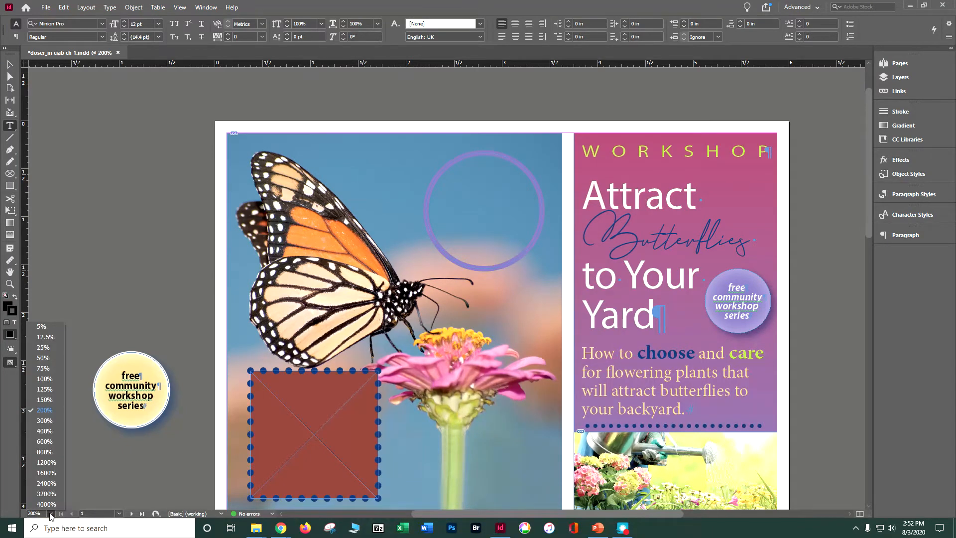
{"action": "left_click", "coordinate": [47, 482]}
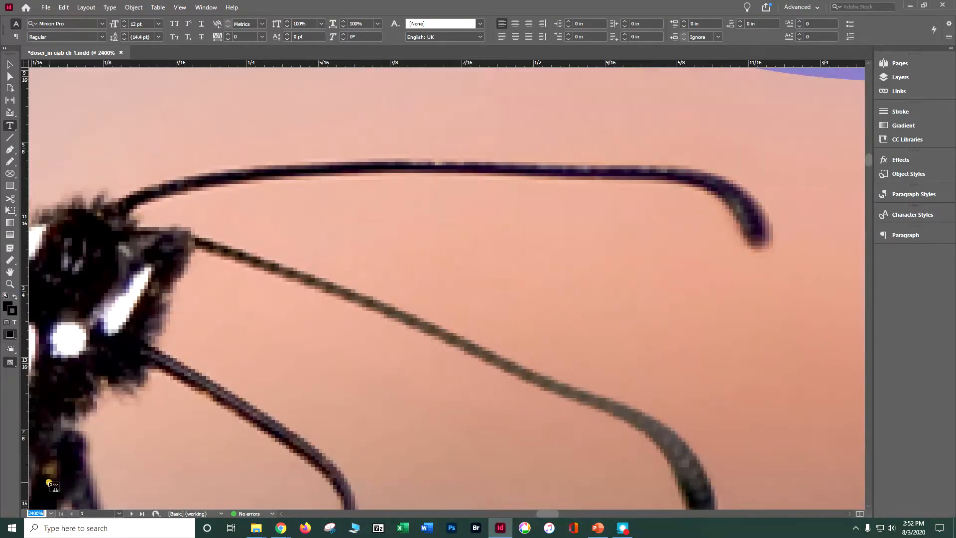
{"action": "left_click", "coordinate": [51, 513]}
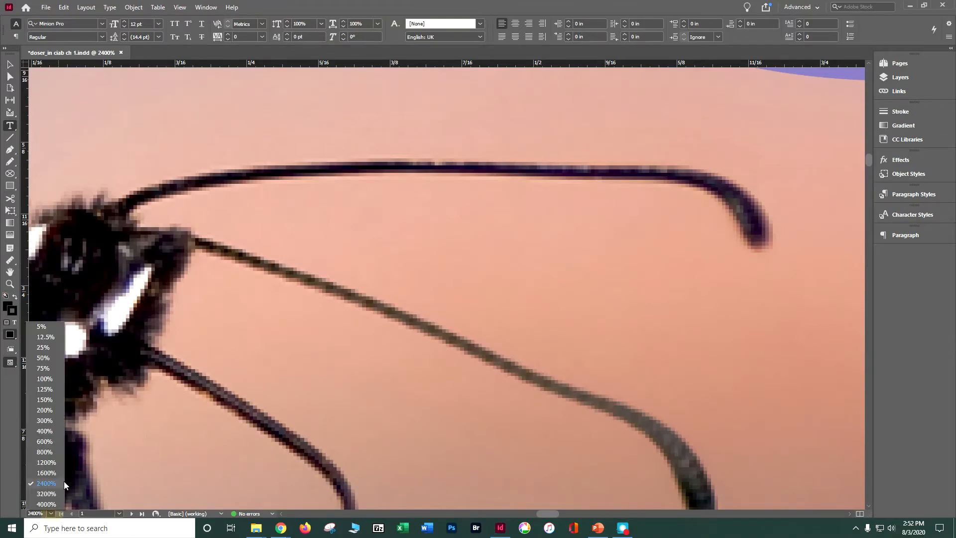
{"action": "left_click", "coordinate": [55, 380]}
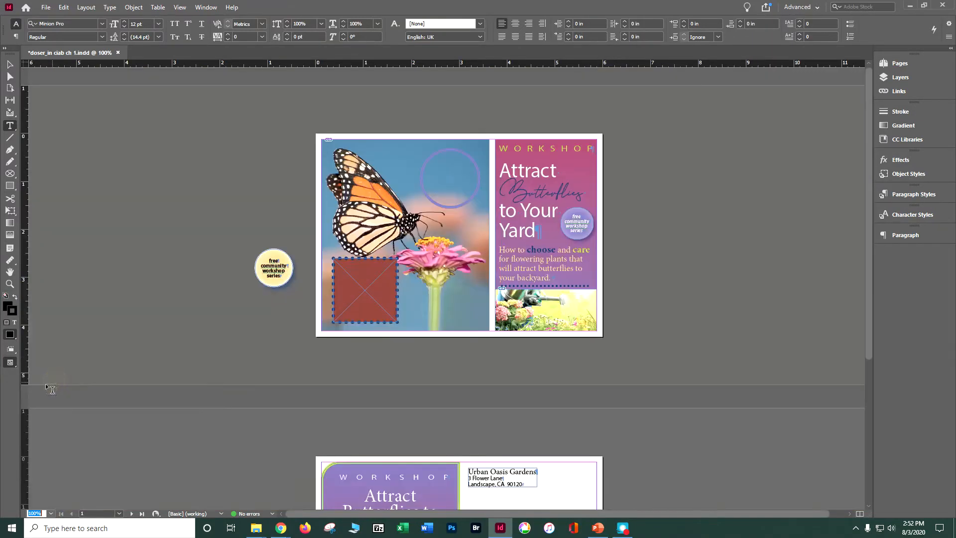
View page 2 of the postcard and return to page 1 through its page thumbnail.
{"action": "left_click", "coordinate": [119, 513]}
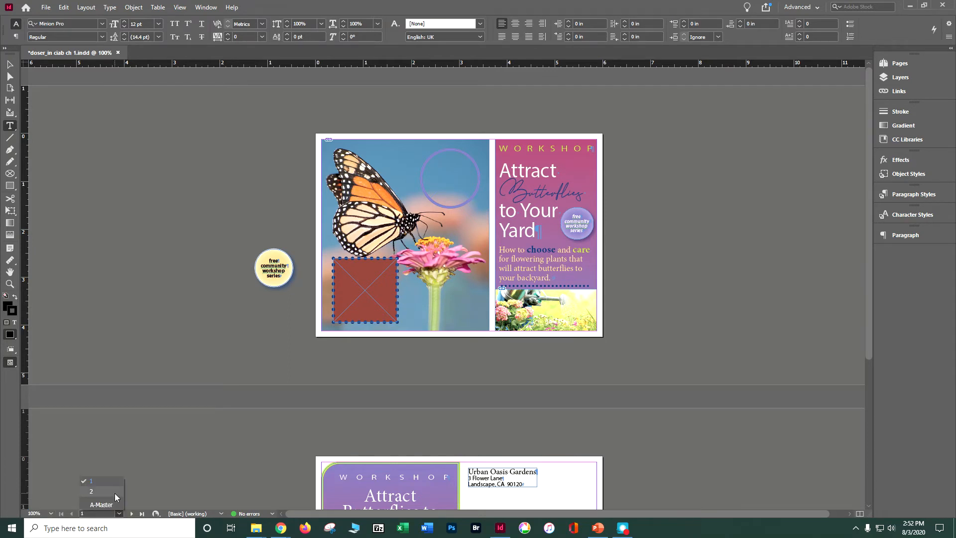
{"action": "left_click", "coordinate": [114, 492]}
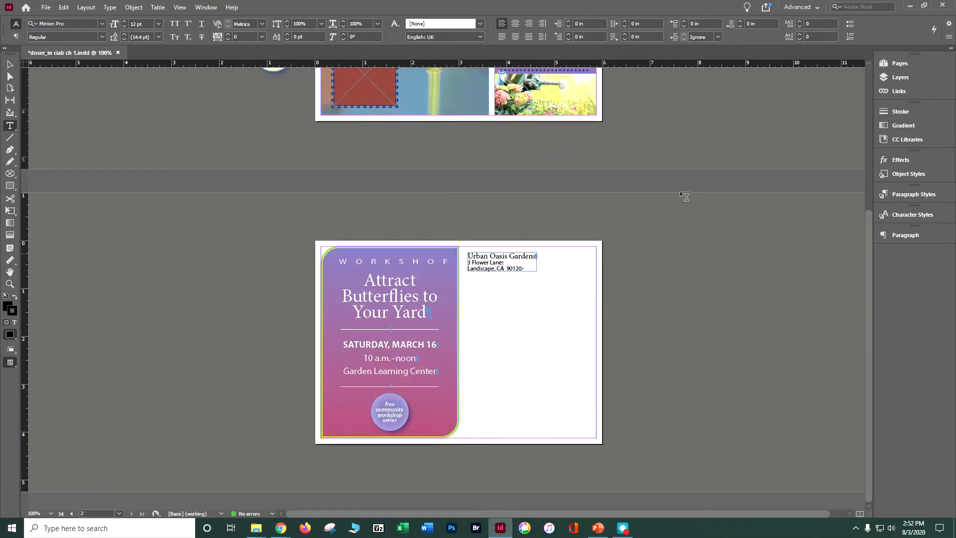
{"action": "left_click", "coordinate": [899, 64]}
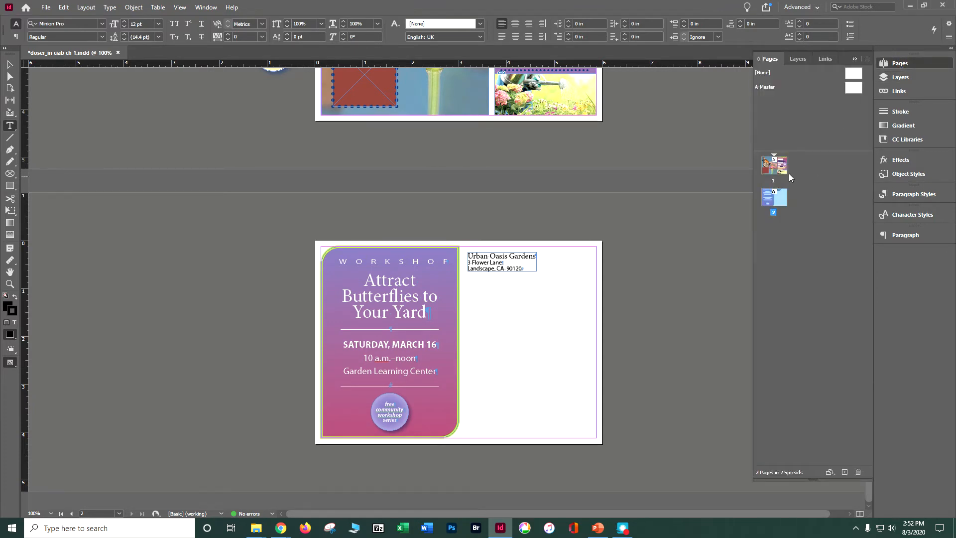
{"action": "double_click", "coordinate": [766, 171]}
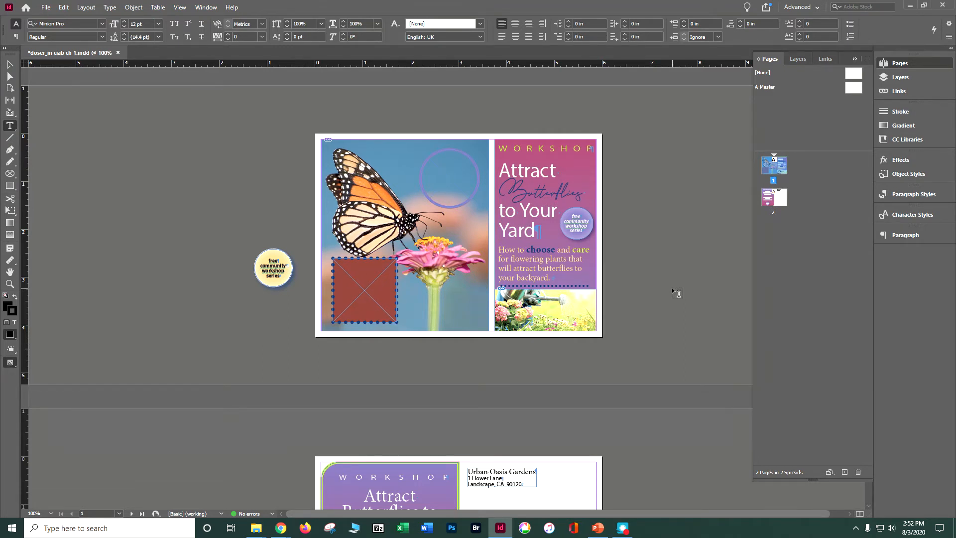
Open a second window of the postcard document beside the first and collapse the Pages panel.
{"action": "left_click", "coordinate": [206, 7]}
{"action": "mouse_move", "coordinate": [219, 23]}
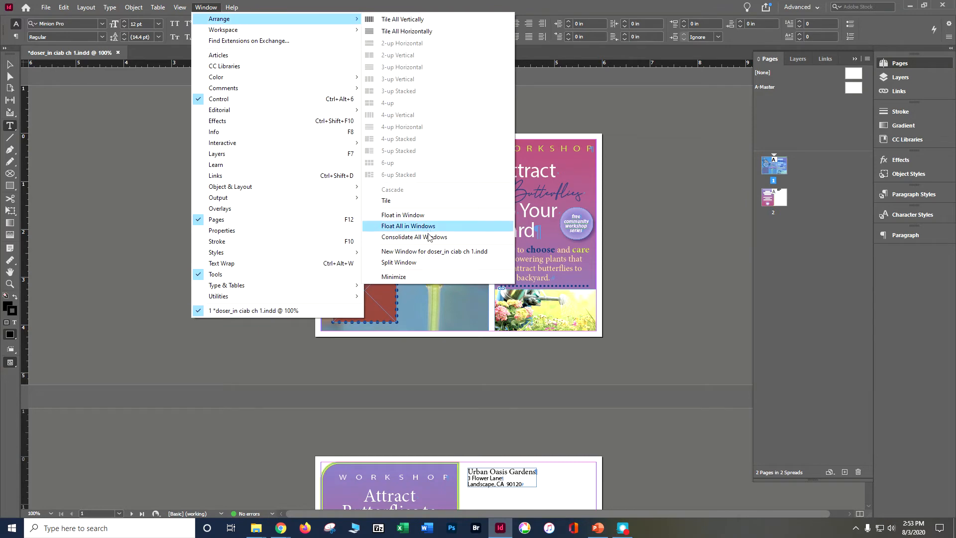
{"action": "left_click", "coordinate": [435, 251]}
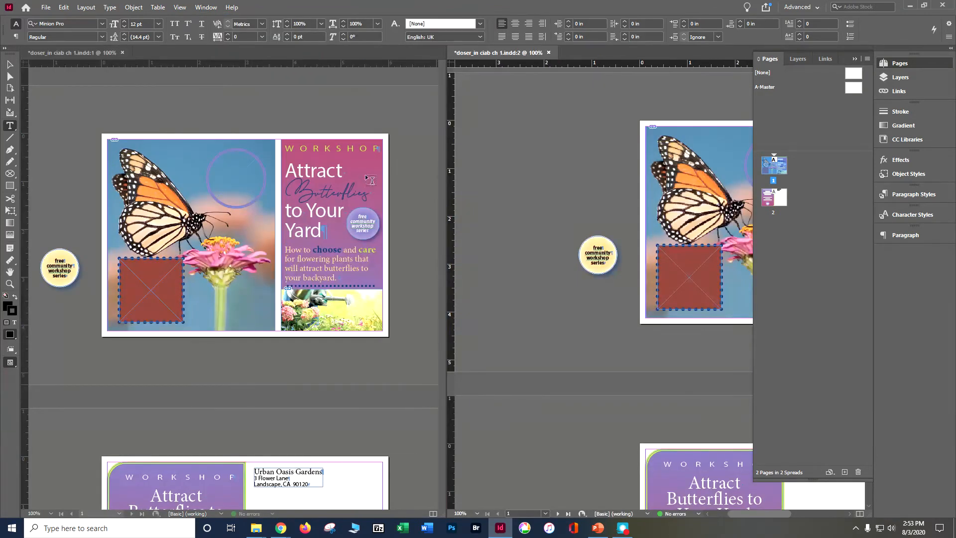
{"action": "left_click", "coordinate": [855, 57]}
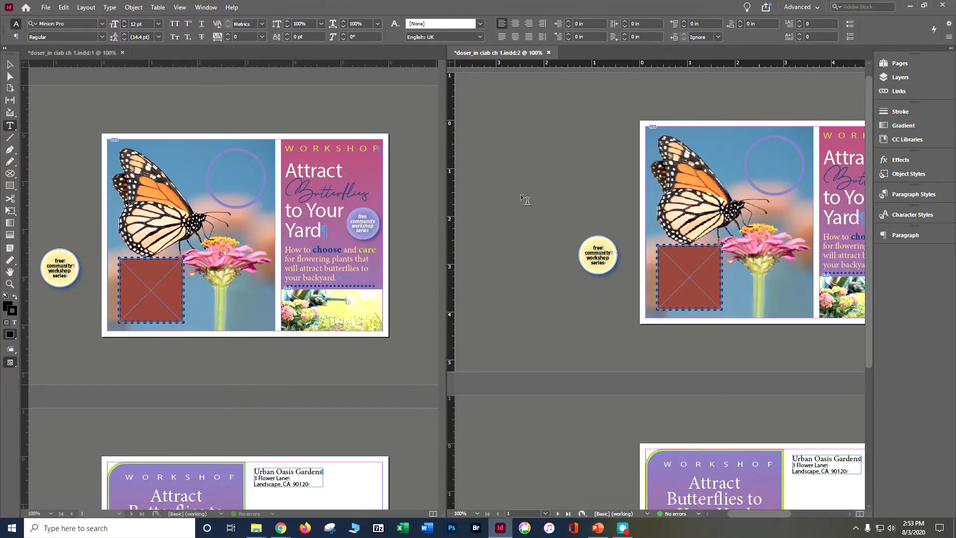
Zoom the second document window in to 150% while keeping the first window's magnification.
{"action": "key", "text": "ctrl+equal"}
{"action": "key", "text": "ctrl+equal"}
{"action": "key", "text": "ctrl+equal"}
{"action": "key", "text": "ctrl+equal"}
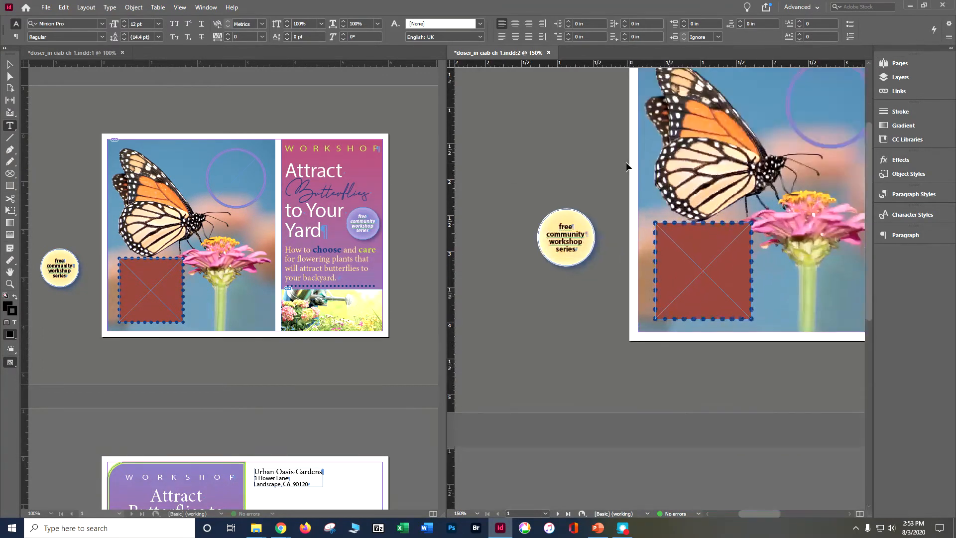
Zoom the second document window in to 1200% and close that window.
{"action": "key", "text": "ctrl+equal"}
{"action": "key", "text": "ctrl+equal"}
{"action": "key", "text": "ctrl+equal"}
{"action": "key", "text": "ctrl+equal"}
{"action": "key", "text": "ctrl+equal"}
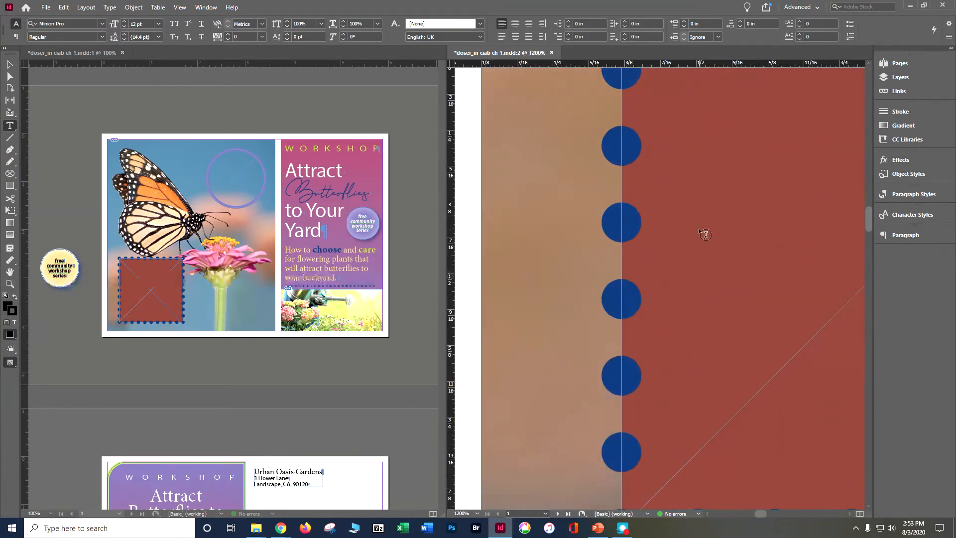
{"action": "left_click", "coordinate": [551, 52]}
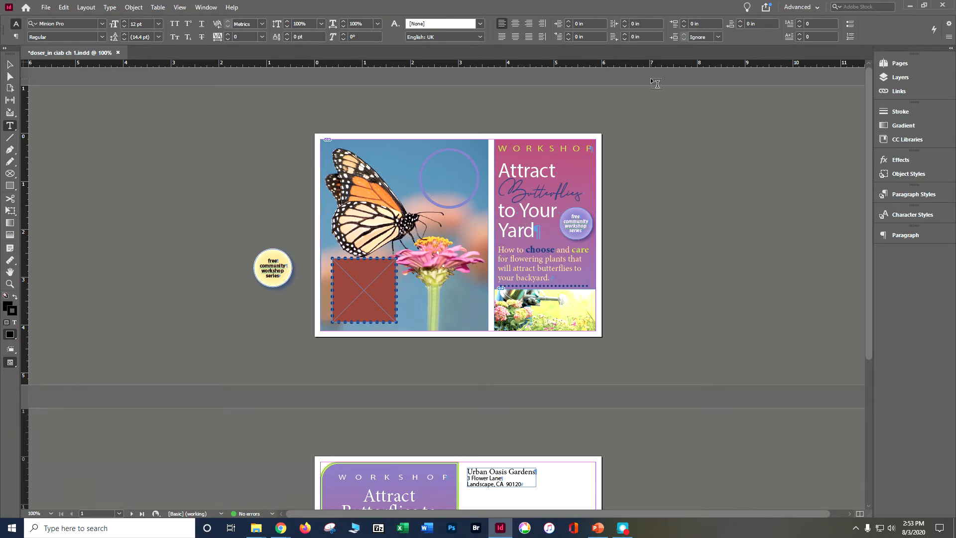
Preview the two-column toolbox and the expanded panel dock, returning each to its compact form.
{"action": "left_click", "coordinate": [5, 49]}
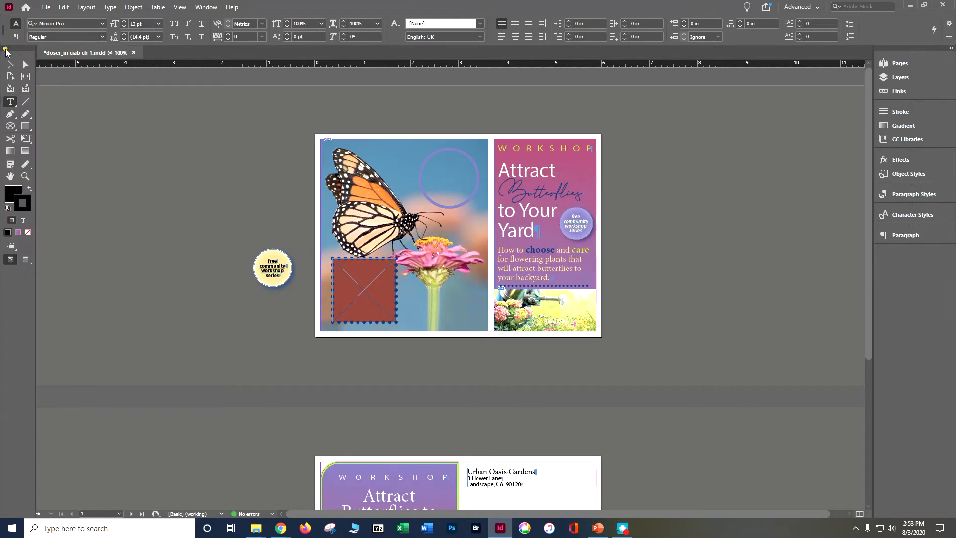
{"action": "left_click", "coordinate": [5, 50]}
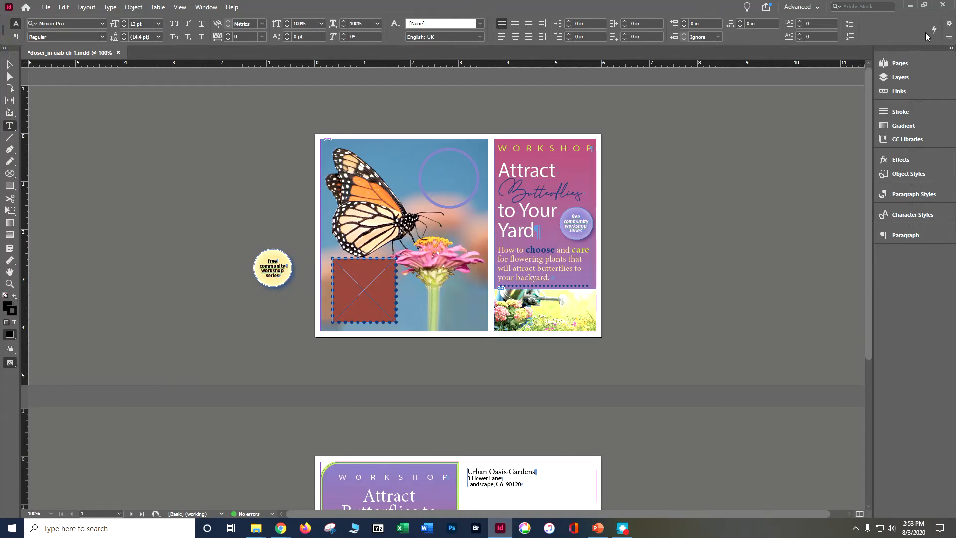
{"action": "left_click", "coordinate": [951, 49]}
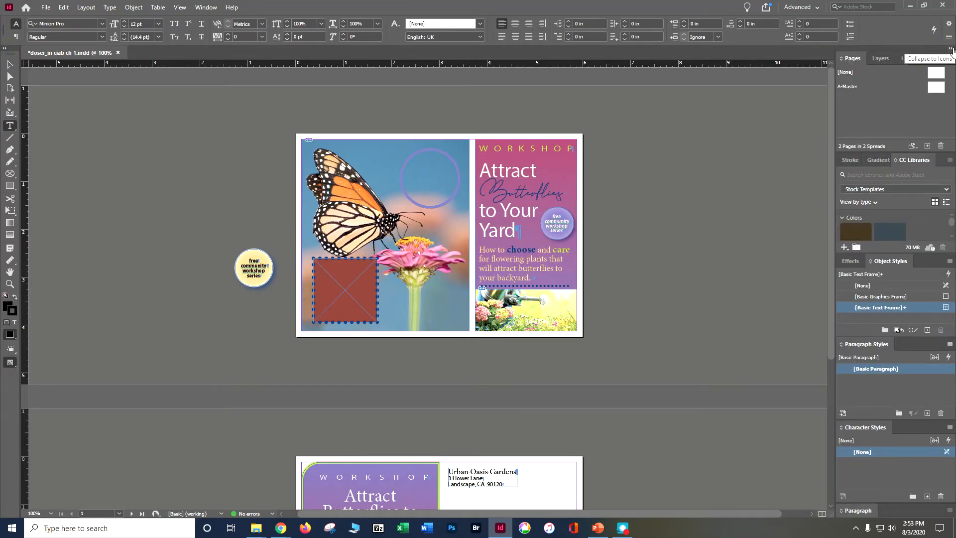
{"action": "left_click", "coordinate": [951, 48]}
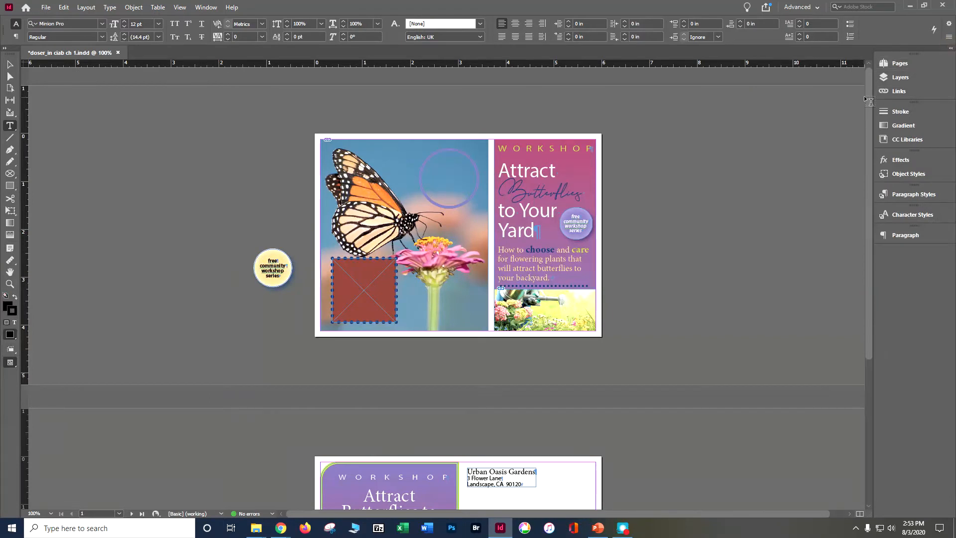
Narrow the collapsed panel dock slightly and view the list of available panels.
{"action": "mouse_move", "coordinate": [873, 96]}
{"action": "left_mouse_down"}
{"action": "mouse_move", "coordinate": [946, 97]}
{"action": "mouse_move", "coordinate": [880, 96]}
{"action": "left_mouse_up"}
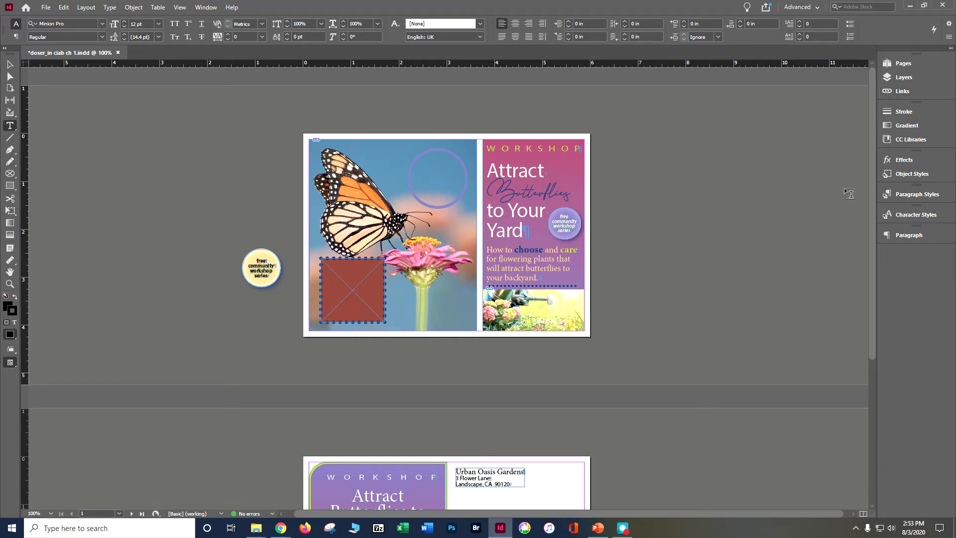
{"action": "left_click", "coordinate": [213, 9]}
{"action": "mouse_move", "coordinate": [215, 30]}
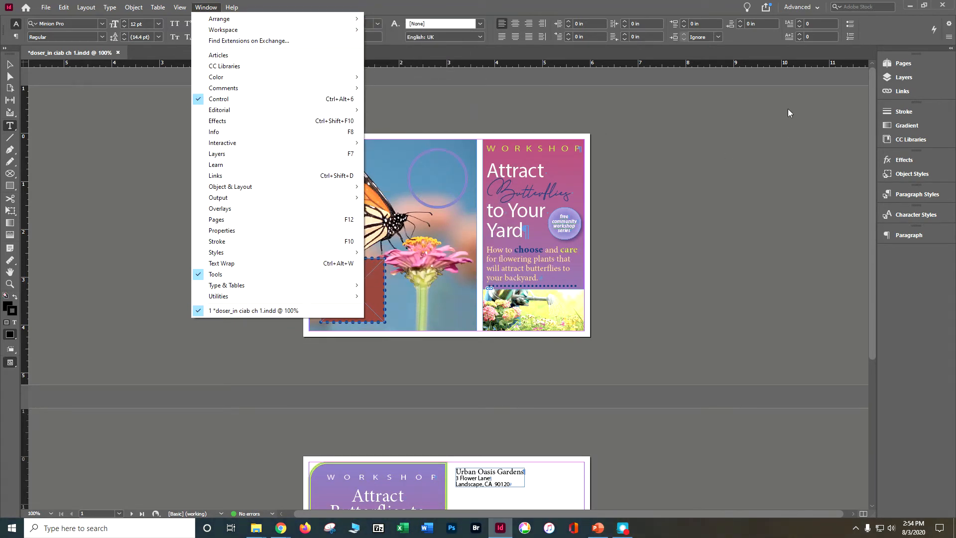
{"action": "left_click", "coordinate": [733, 145]}
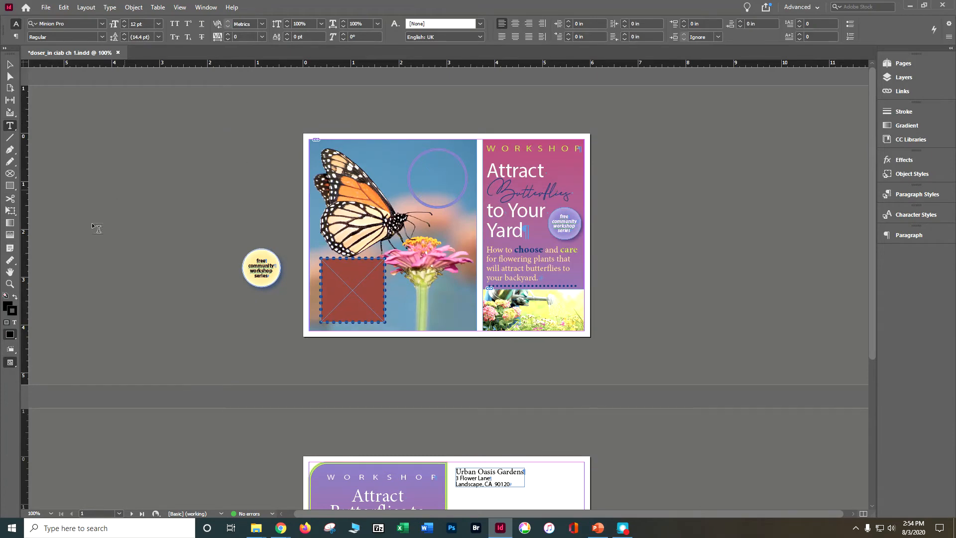
Magnify the butterfly to 300% with the Zoom tool and zoom back out to 125%.
{"action": "left_click", "coordinate": [9, 284]}
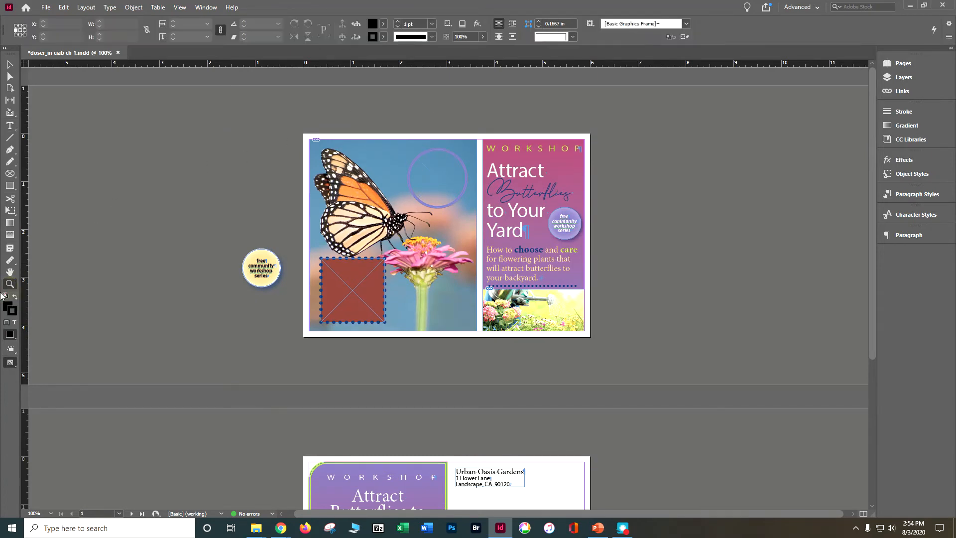
{"action": "left_click", "coordinate": [391, 239]}
{"action": "left_click", "coordinate": [393, 239]}
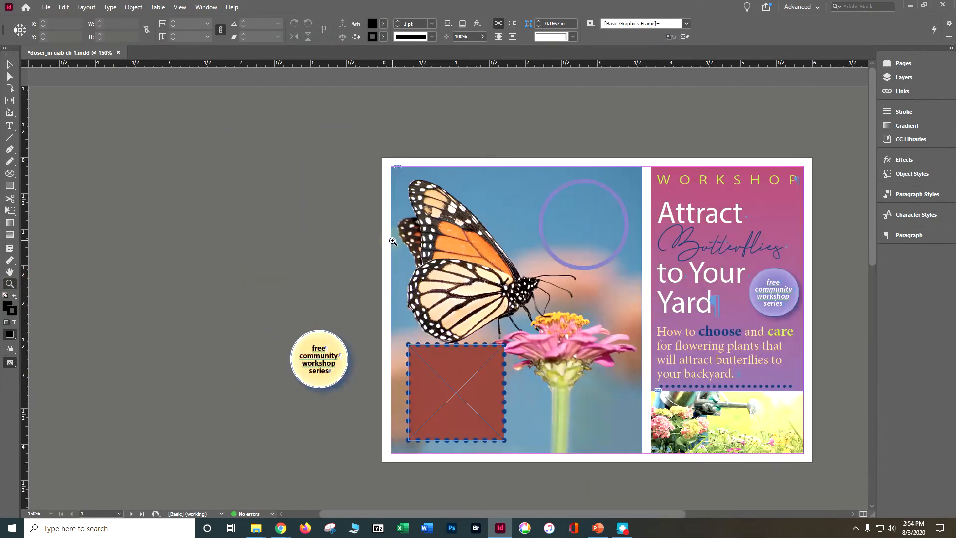
{"action": "left_click", "coordinate": [391, 239]}
{"action": "left_click", "coordinate": [412, 251]}
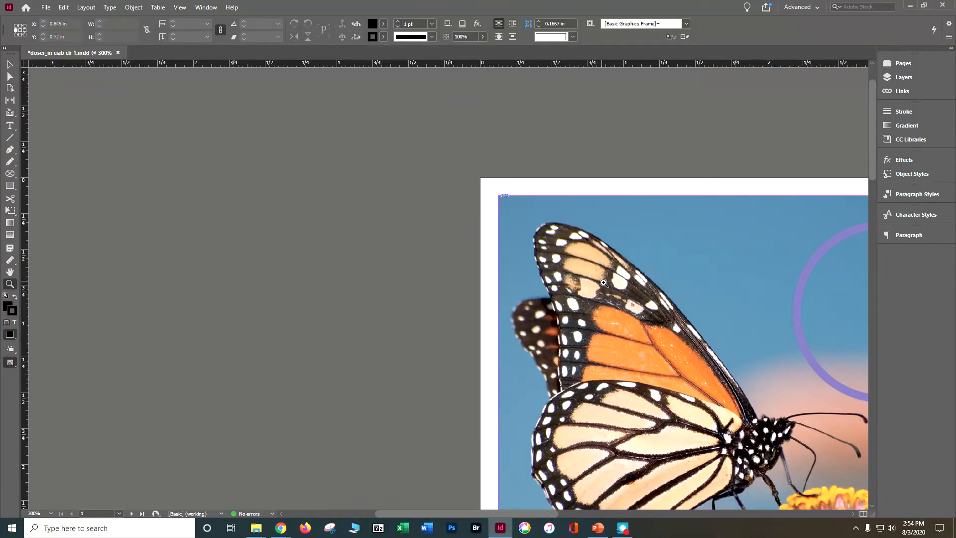
{"action": "left_click", "coordinate": [635, 317], "text": "alt"}
{"action": "left_click", "coordinate": [499, 338], "text": "alt"}
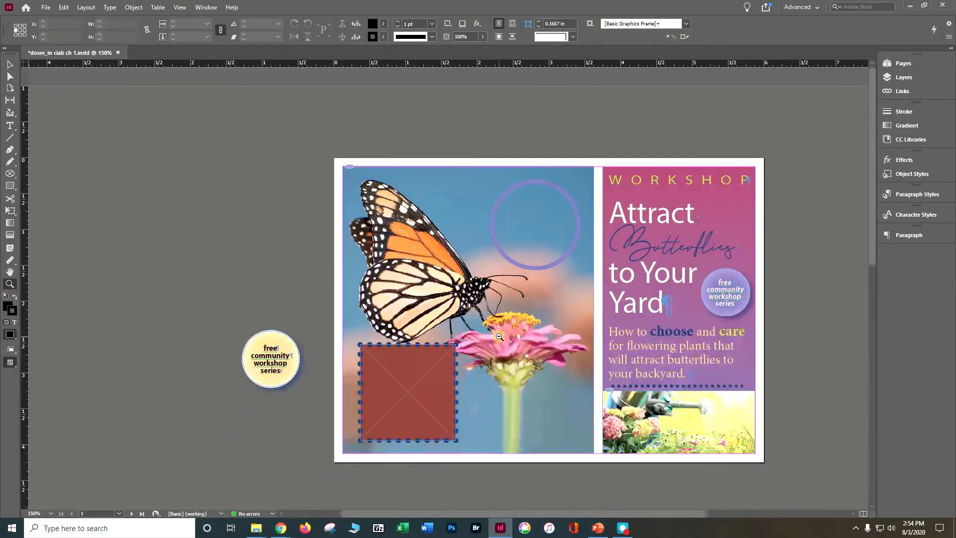
{"action": "left_click", "coordinate": [462, 297], "text": "alt"}
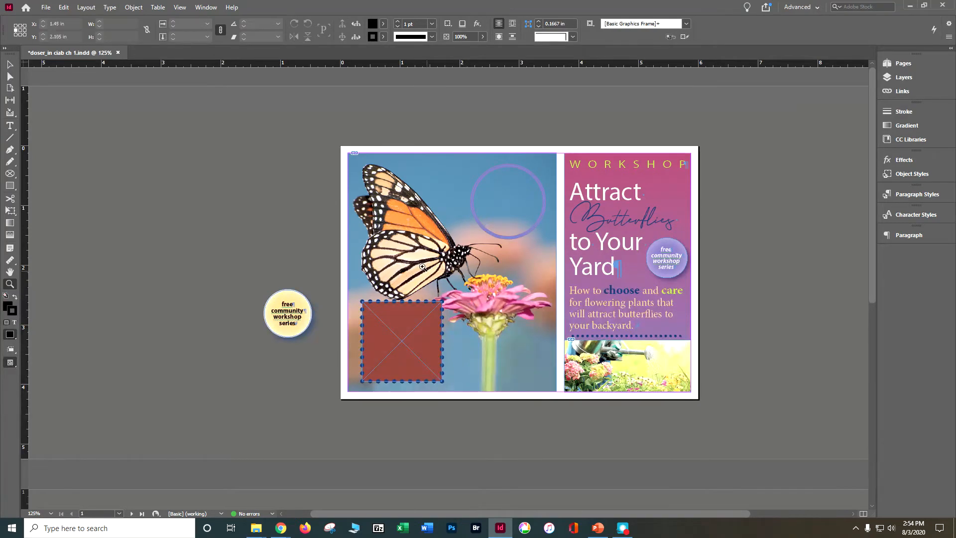
Magnify the flower beside the red square by framing it twice, and undo the last text formatting change.
{"action": "left_click_drag", "start_coordinate": [426, 266], "coordinate": [492, 324]}
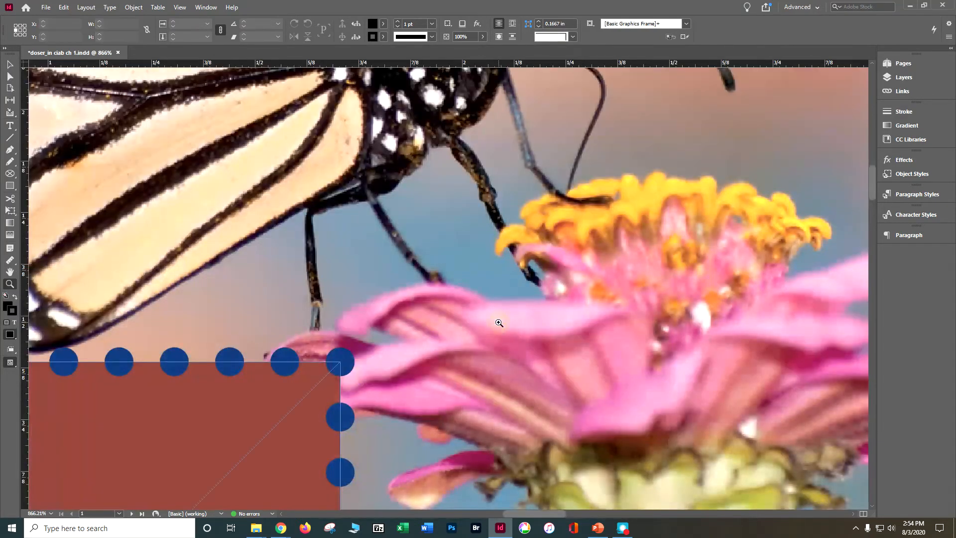
{"action": "left_click_drag", "start_coordinate": [424, 218], "coordinate": [651, 355]}
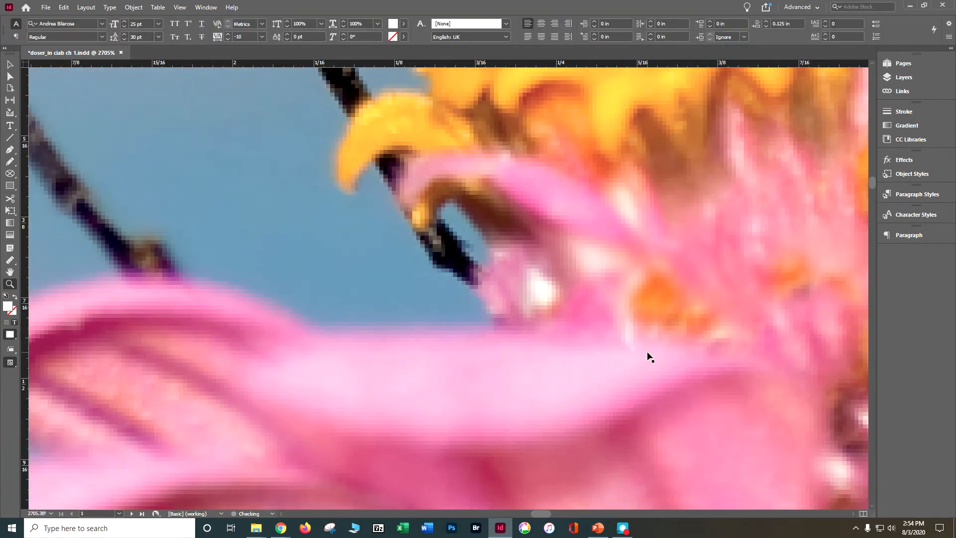
{"action": "key", "text": "ctrl+z"}
Zoom out from the flower in stages with the Zoom tool to 200%.
{"action": "left_click", "coordinate": [445, 300]}
{"action": "left_click", "coordinate": [446, 300], "text": "alt"}
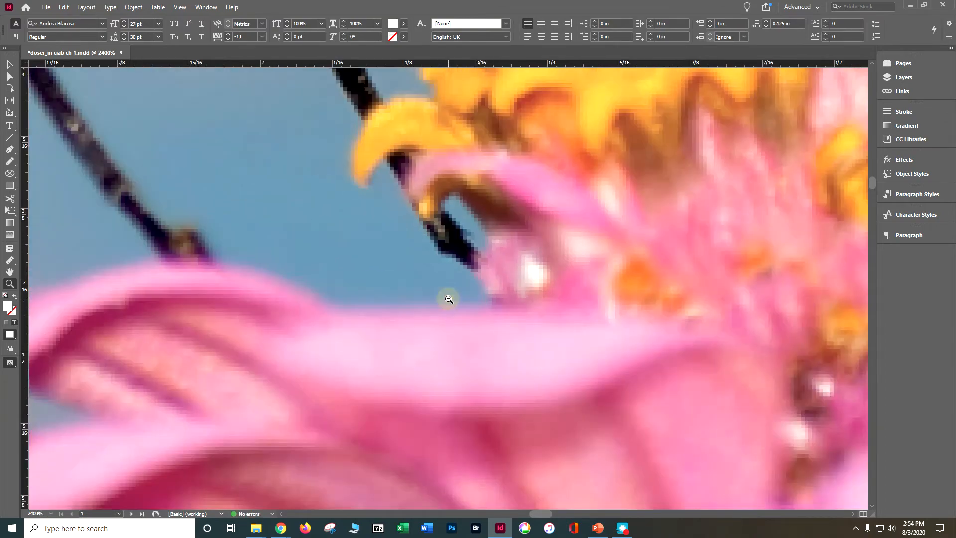
{"action": "left_click", "coordinate": [446, 300], "text": "alt"}
{"action": "left_click", "coordinate": [447, 299], "text": "alt"}
{"action": "left_click", "coordinate": [448, 299], "text": "alt"}
{"action": "left_click", "coordinate": [449, 300], "text": "alt"}
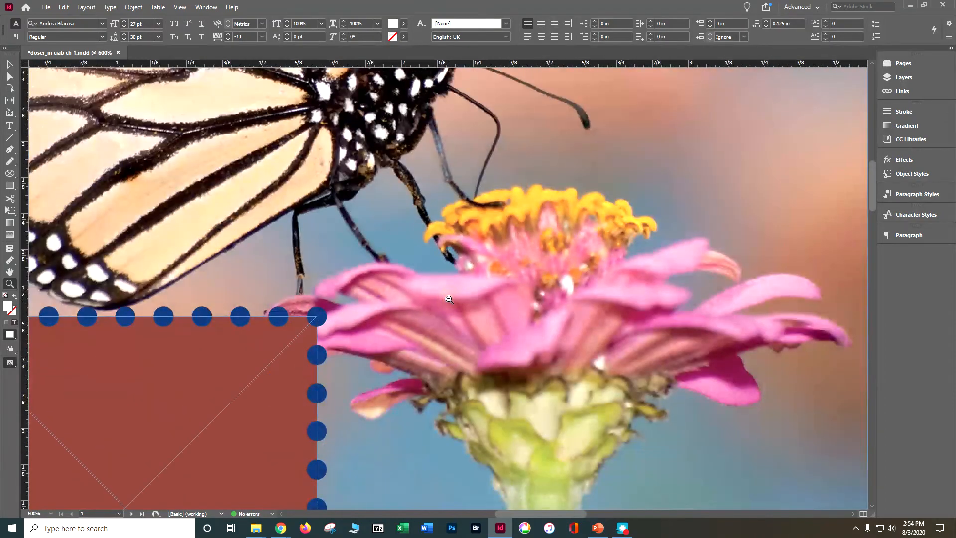
{"action": "left_click", "coordinate": [449, 300], "text": "alt"}
{"action": "left_click", "coordinate": [448, 301], "text": "alt"}
{"action": "scroll", "coordinate": [449, 301], "scroll_direction": "up", "scroll_amount": 2}
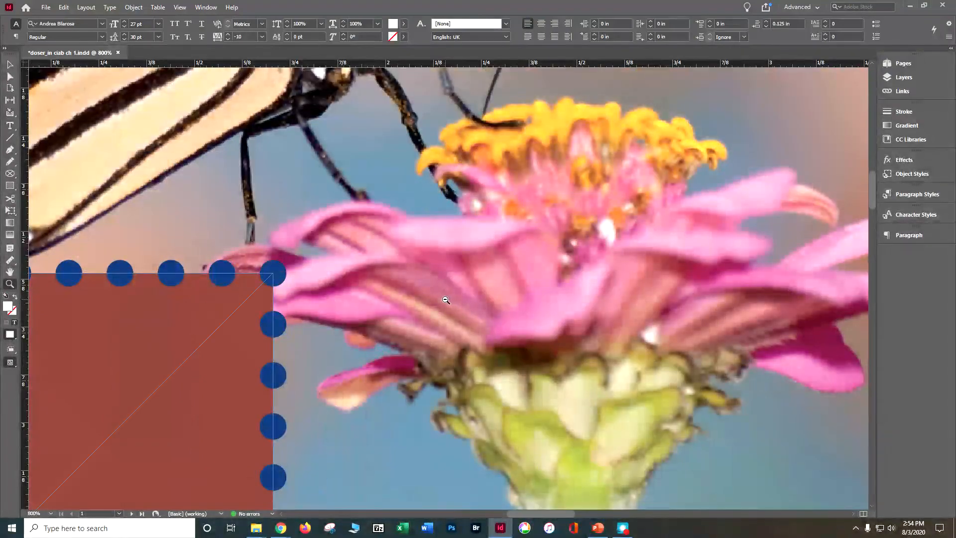
{"action": "left_click", "coordinate": [447, 299], "text": "alt"}
{"action": "left_click", "coordinate": [446, 299], "text": "alt"}
{"action": "left_click", "coordinate": [443, 298], "text": "alt"}
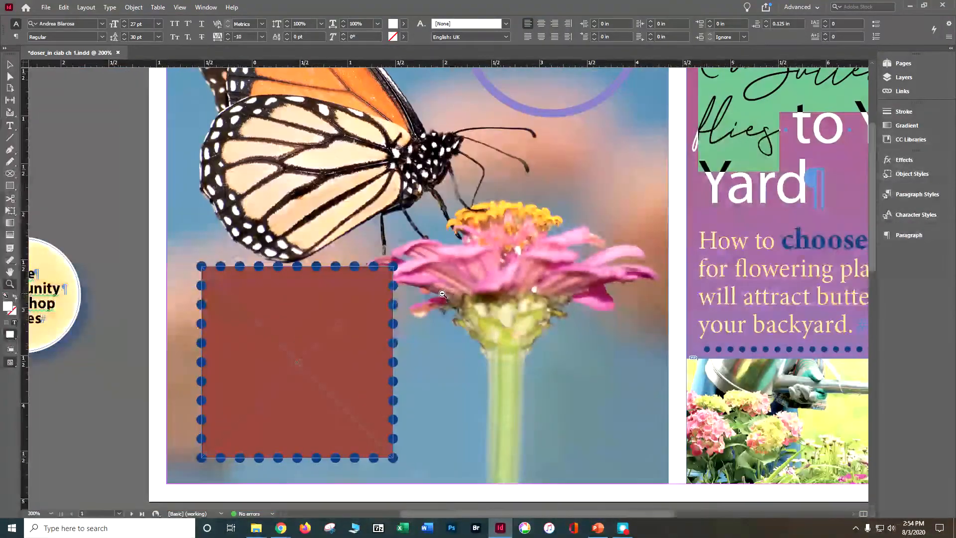
{"action": "left_click", "coordinate": [443, 299], "text": "alt"}
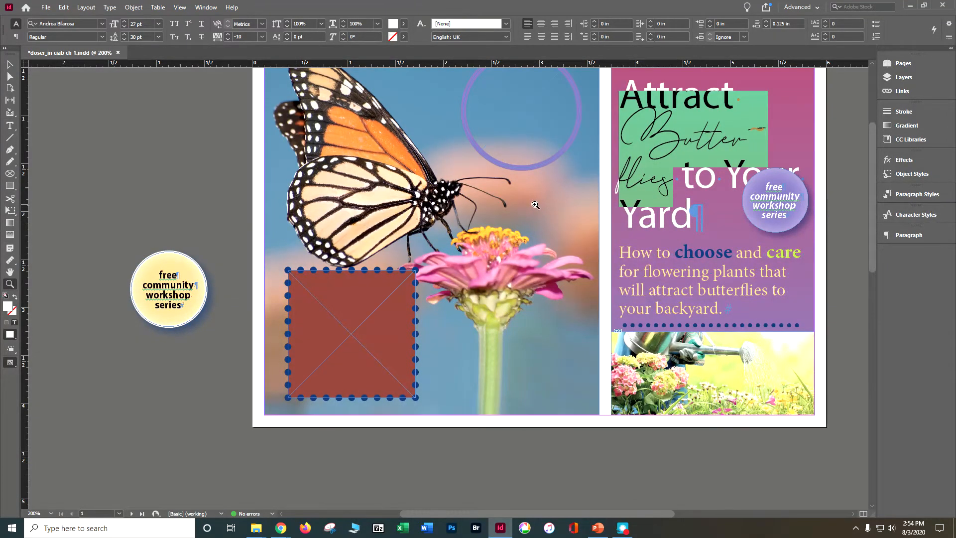
Pan around page 1 with the Hand tool and bring the whole front of the postcard into view.
{"action": "left_click", "coordinate": [9, 271]}
{"action": "left_click_drag", "start_coordinate": [446, 315], "coordinate": [402, 383]}
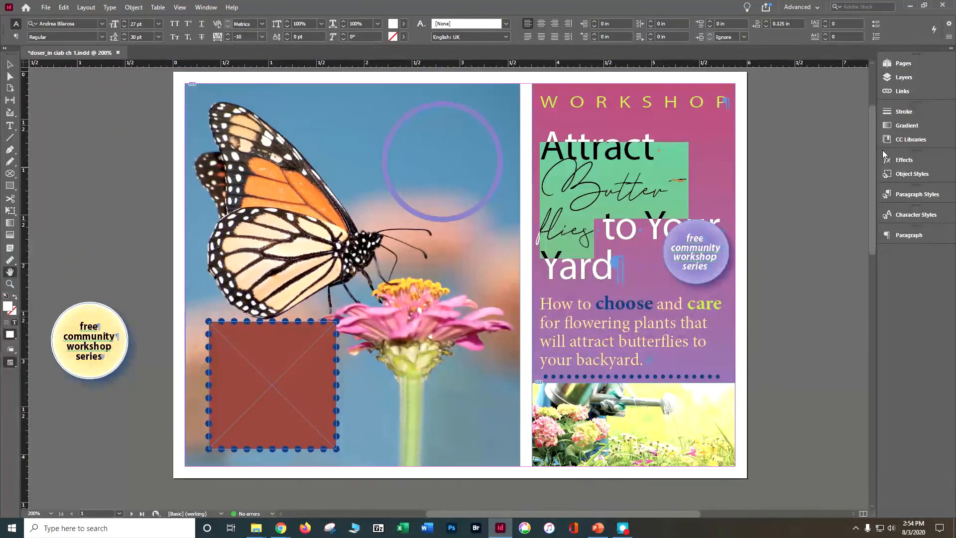
{"action": "left_click_drag", "start_coordinate": [873, 149], "coordinate": [887, 177]}
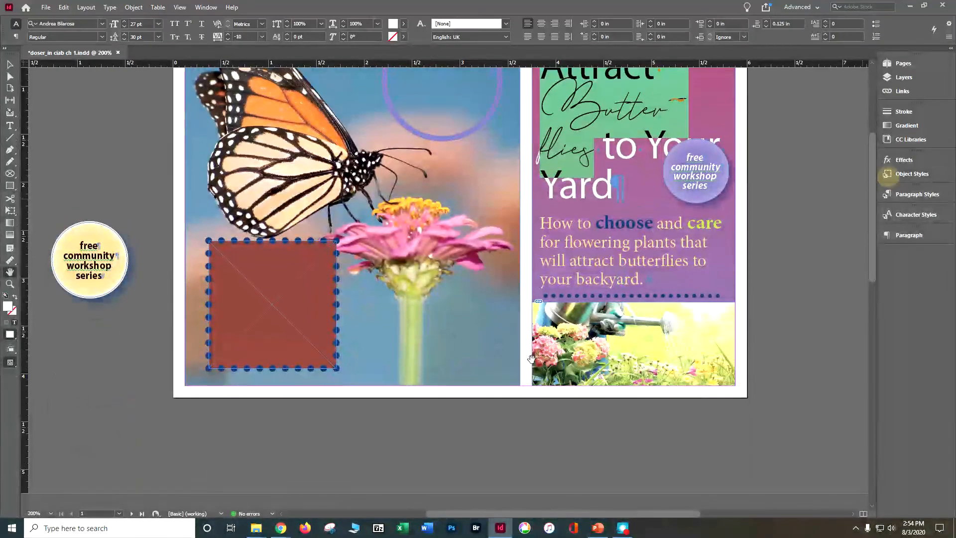
{"action": "left_click_drag", "start_coordinate": [597, 148], "coordinate": [597, 146]}
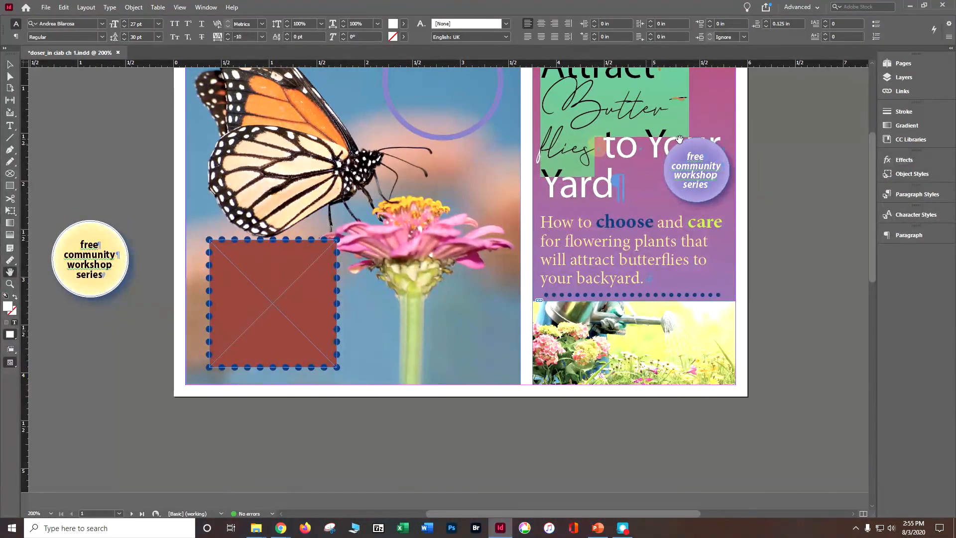
{"action": "scroll", "coordinate": [808, 174], "scroll_direction": "up", "scroll_amount": 3}
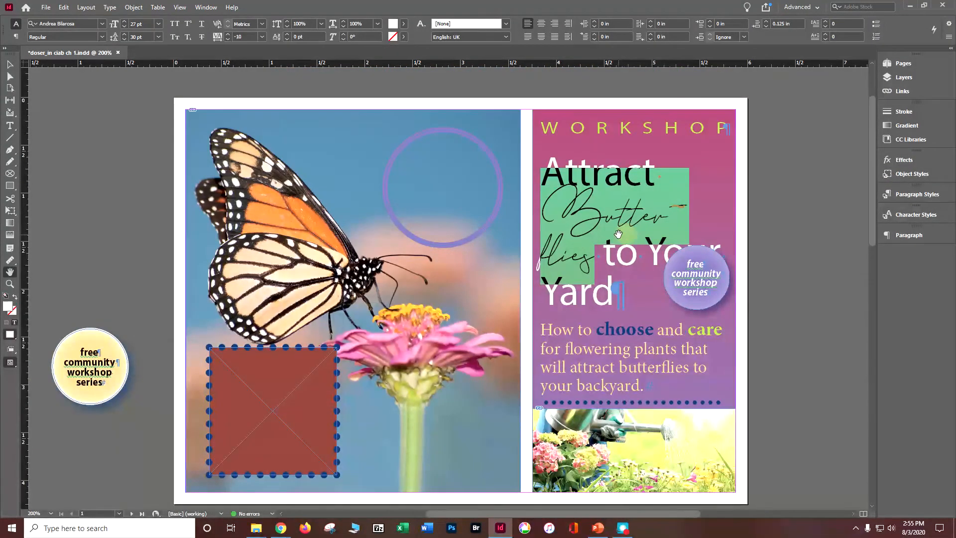
Turn off hyphenation for the title paragraph containing "Butterflies" and save the document.
{"action": "left_click", "coordinate": [885, 235]}
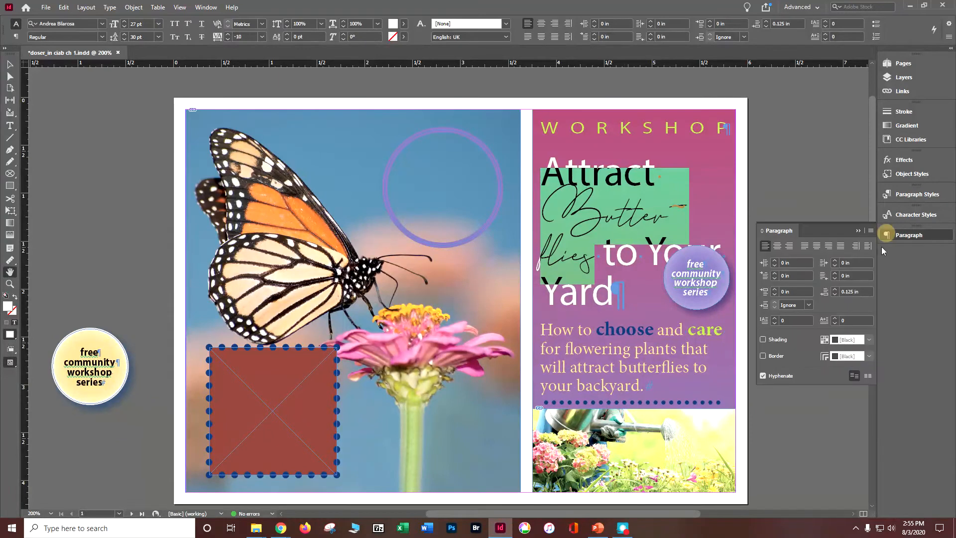
{"action": "left_click", "coordinate": [775, 376]}
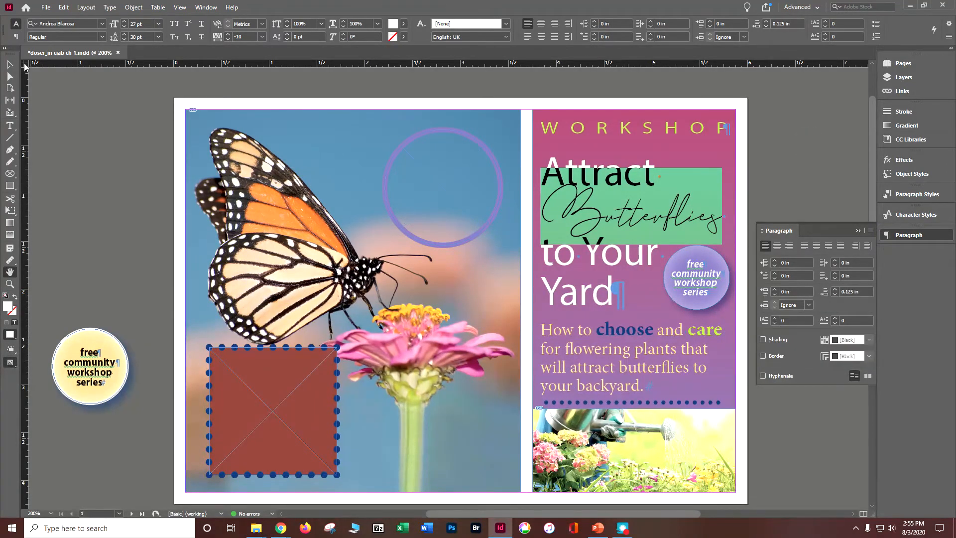
{"action": "left_click", "coordinate": [9, 64]}
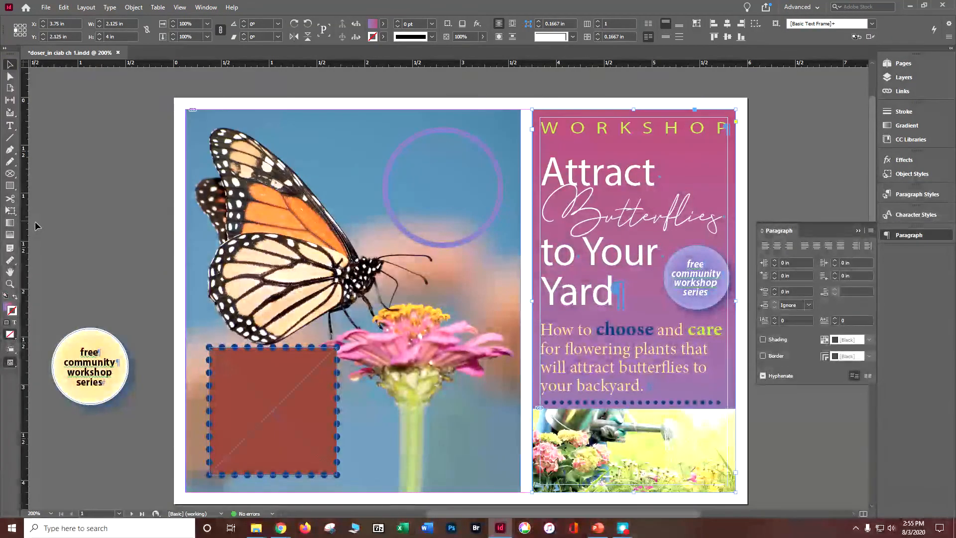
{"action": "key", "text": "ctrl+s"}
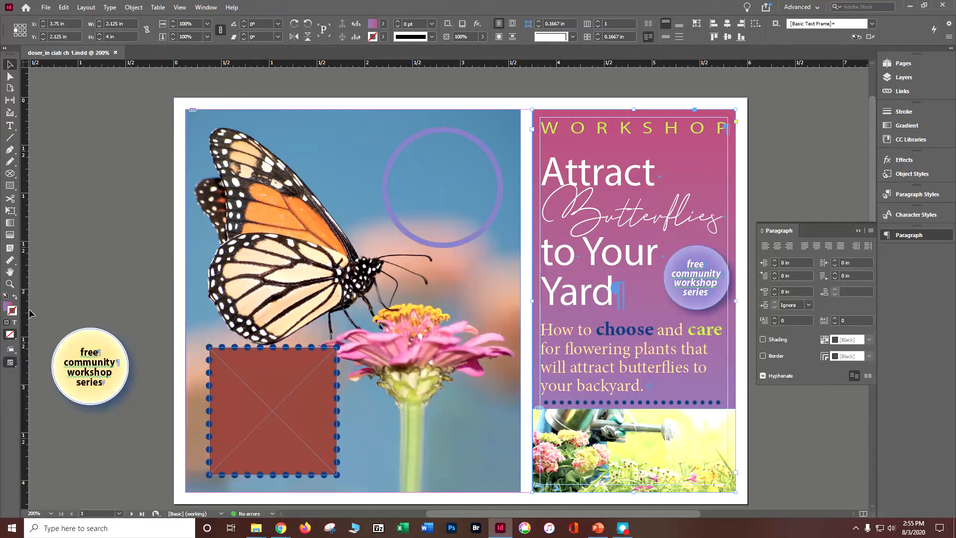
Move the yellow workshop badge onto the red square at about X 0.61 in, Y 3.25 in and bring it to the front.
{"action": "left_click_drag", "start_coordinate": [75, 348], "coordinate": [257, 389]}
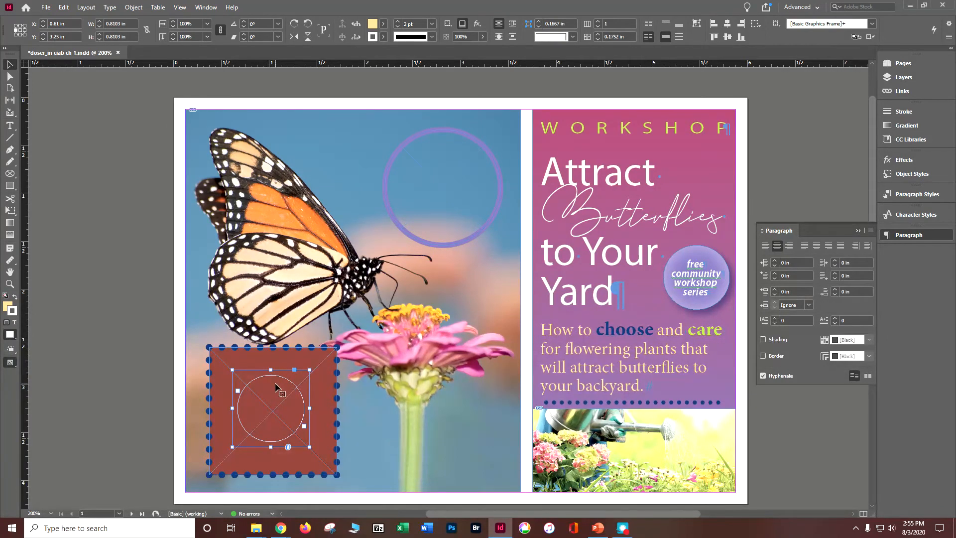
{"action": "right_click", "coordinate": [277, 387]}
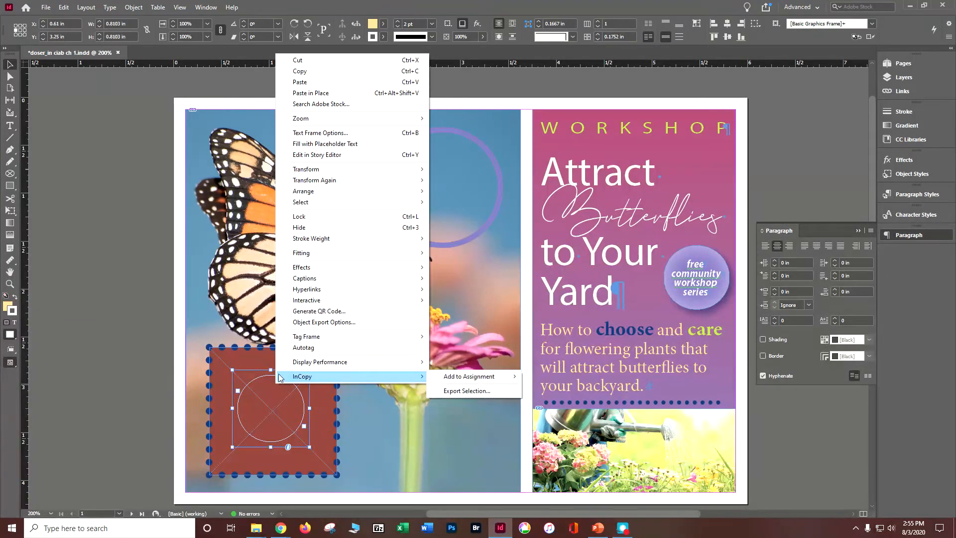
{"action": "mouse_move", "coordinate": [292, 196]}
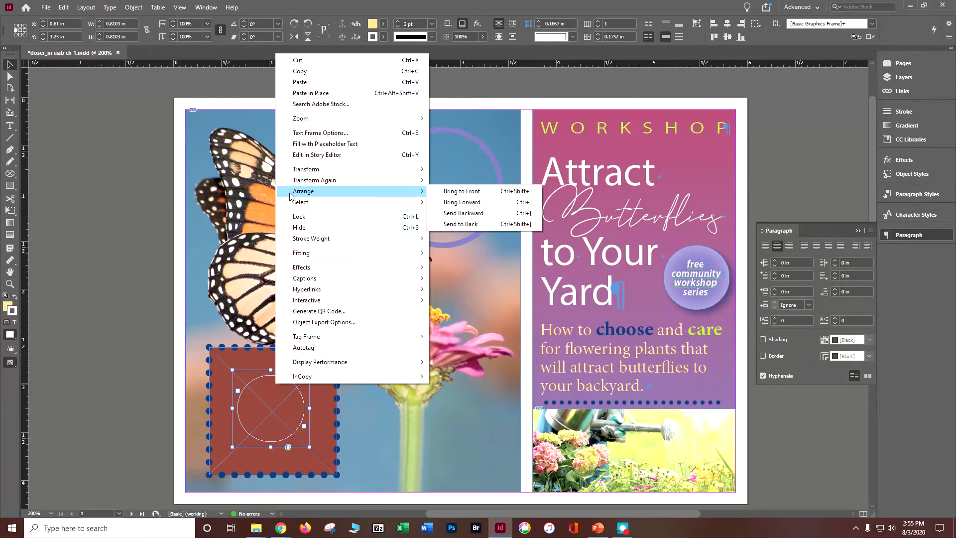
{"action": "left_click", "coordinate": [461, 191]}
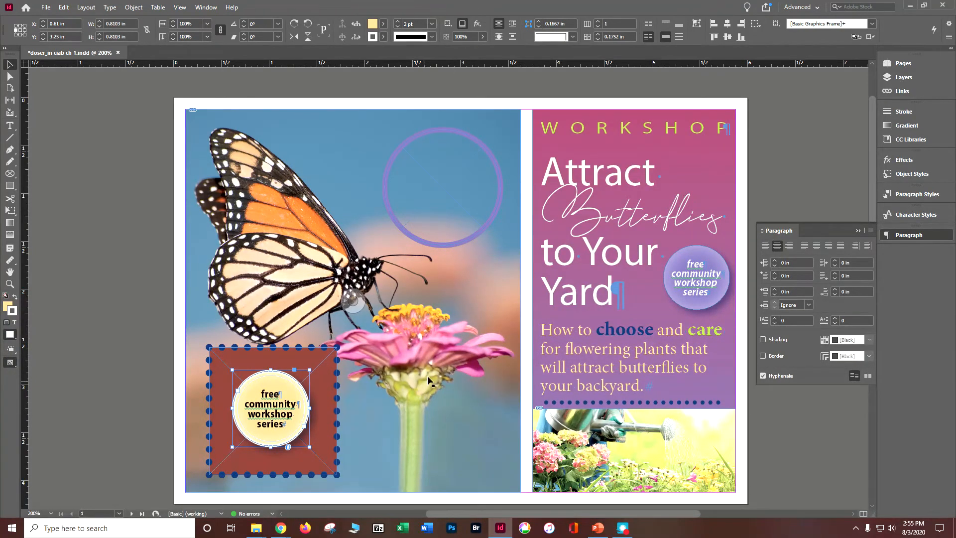
{"action": "left_click", "coordinate": [468, 378]}
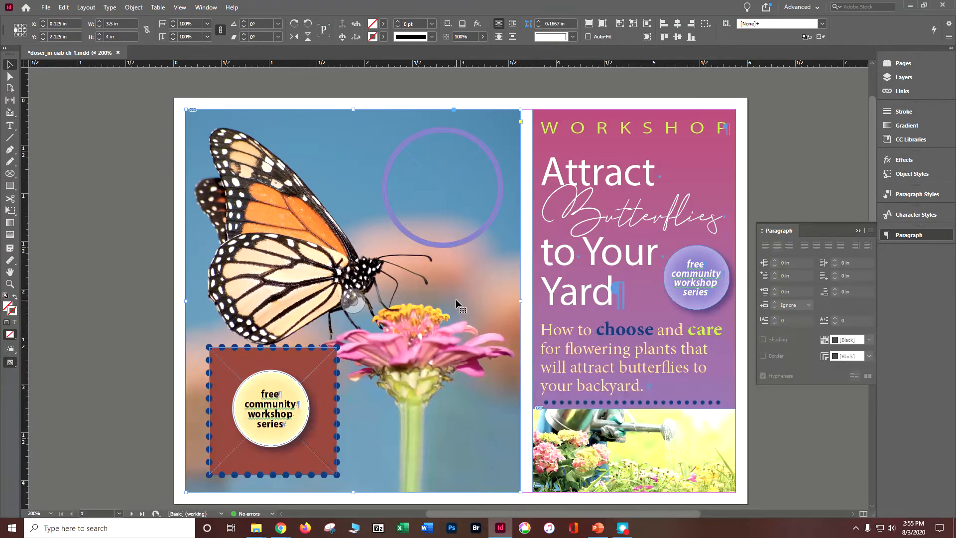
{"action": "right_click", "coordinate": [457, 273]}
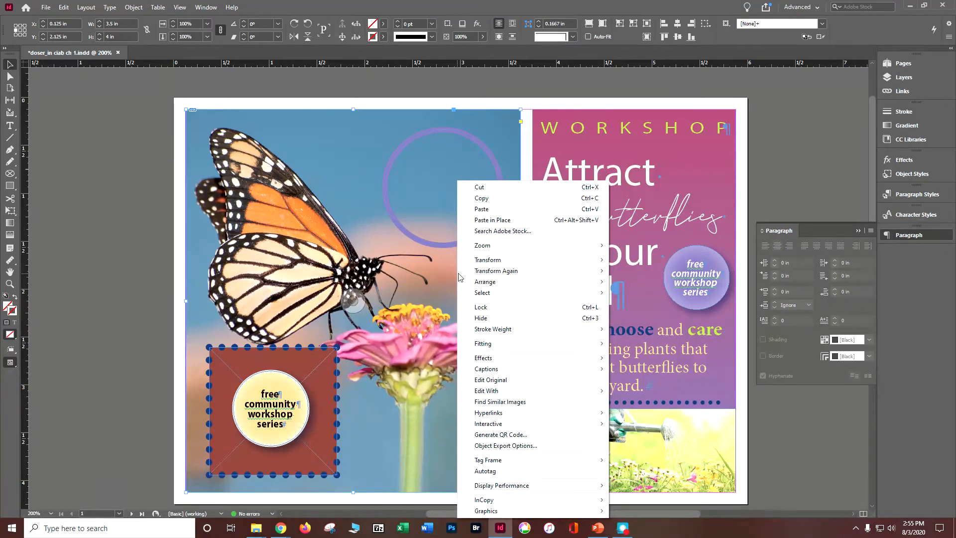
{"action": "mouse_move", "coordinate": [459, 273]}
{"action": "left_click", "coordinate": [89, 260]}
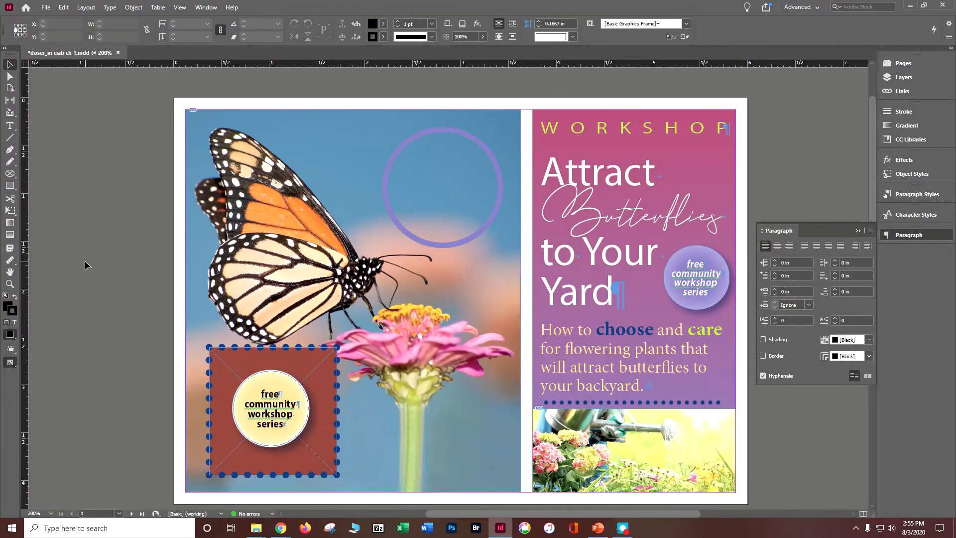
Enlarge the page thumbnail area and go to page 2, the back of the postcard.
{"action": "left_click", "coordinate": [899, 67]}
{"action": "double_click", "coordinate": [856, 90]}
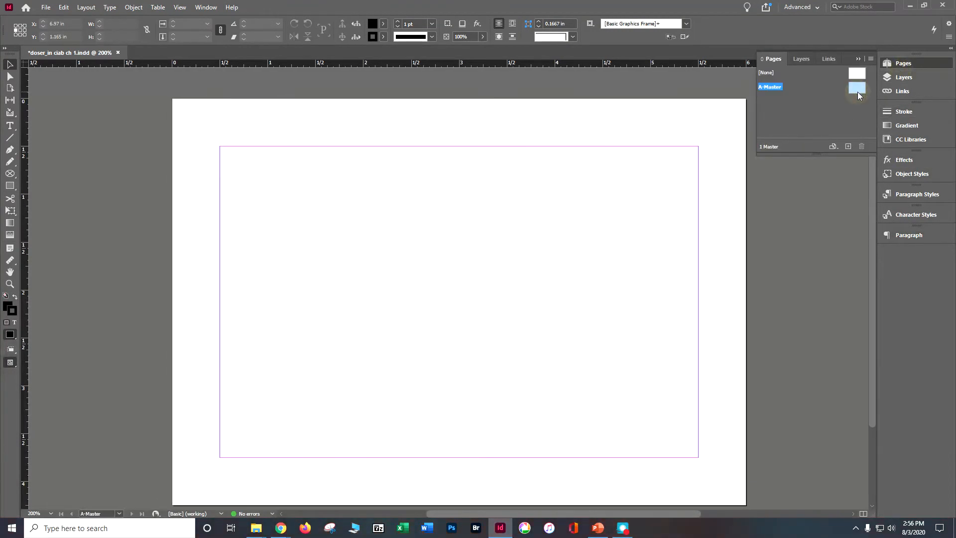
{"action": "left_click_drag", "start_coordinate": [816, 154], "coordinate": [793, 308]}
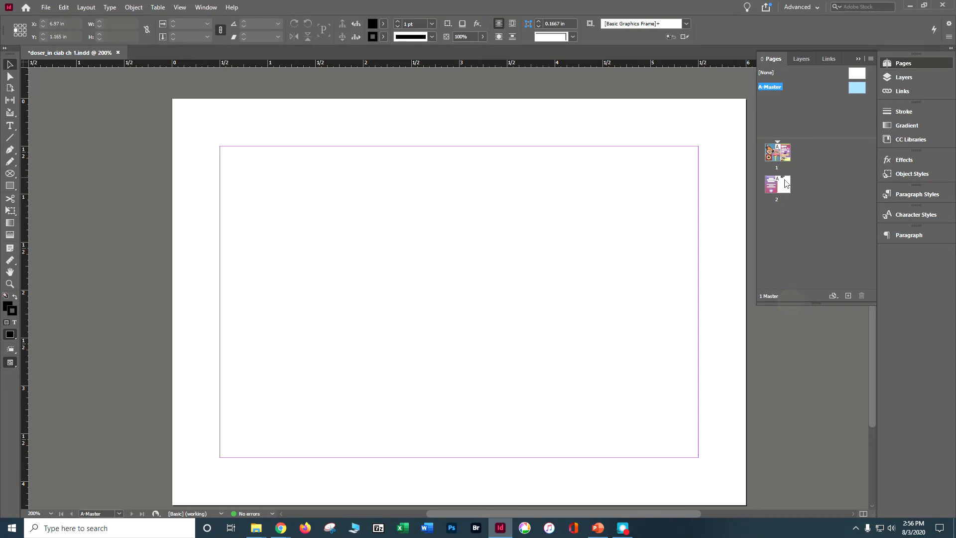
{"action": "left_click", "coordinate": [768, 186]}
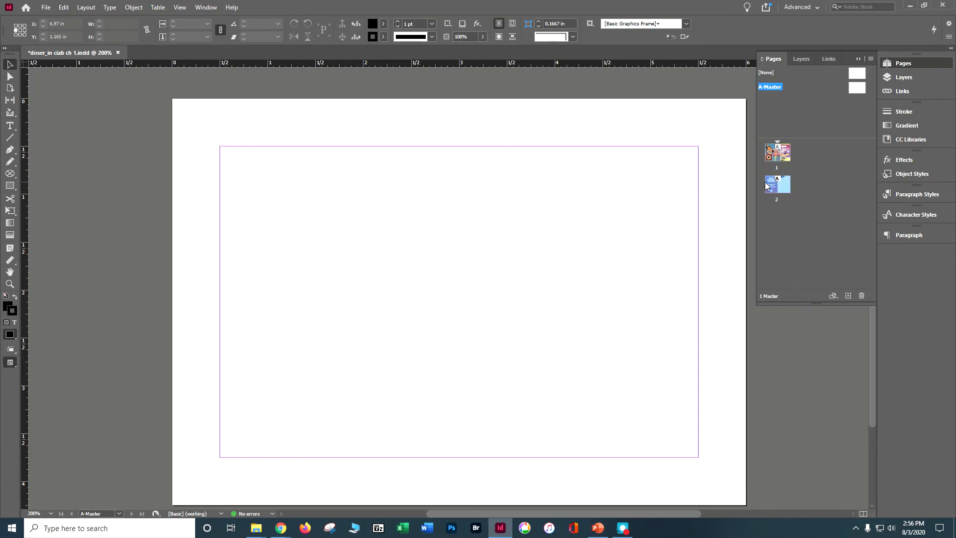
{"action": "double_click", "coordinate": [772, 188]}
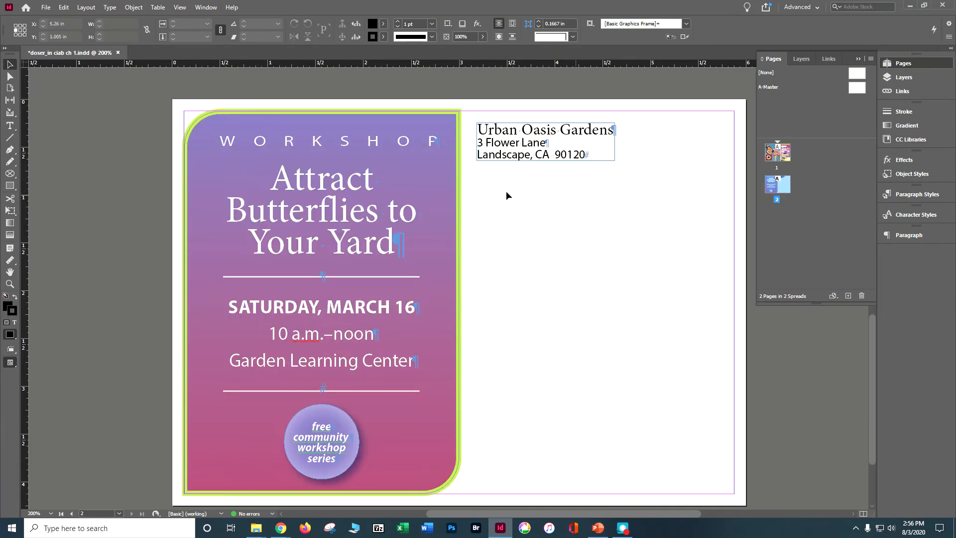
Add a Drop Shadow effect to the purple-to-pink gradient text frame on page 2, with the preview enabled.
{"action": "left_click", "coordinate": [432, 123]}
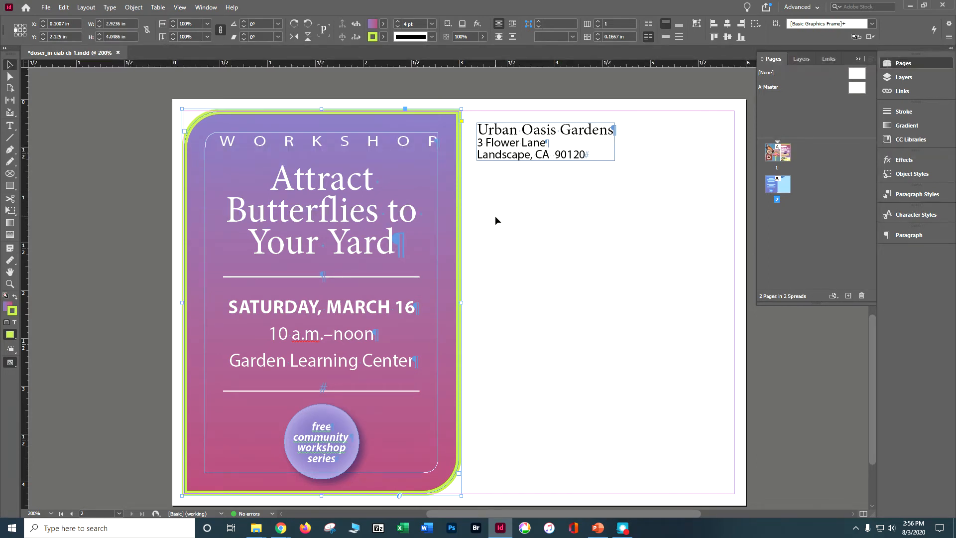
{"action": "right_click", "coordinate": [445, 196]}
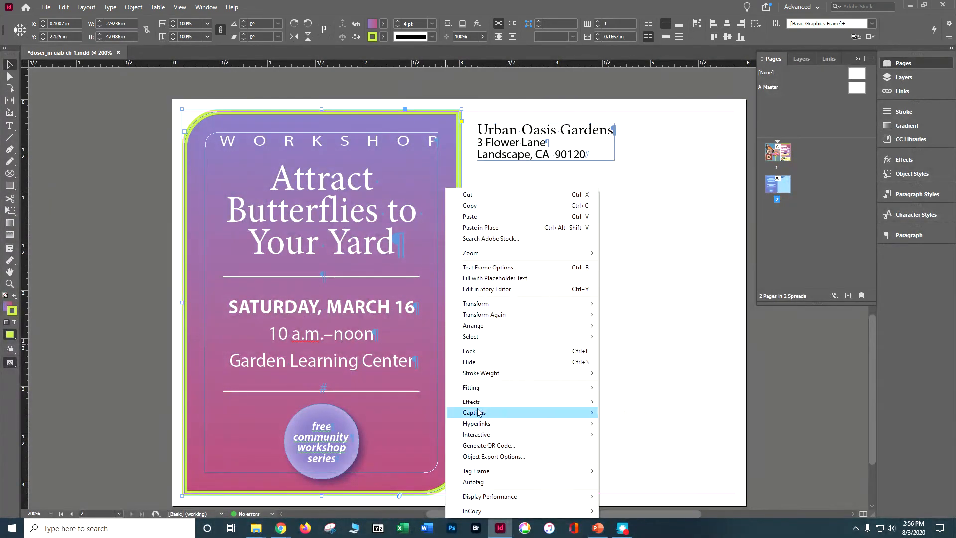
{"action": "mouse_move", "coordinate": [589, 401]}
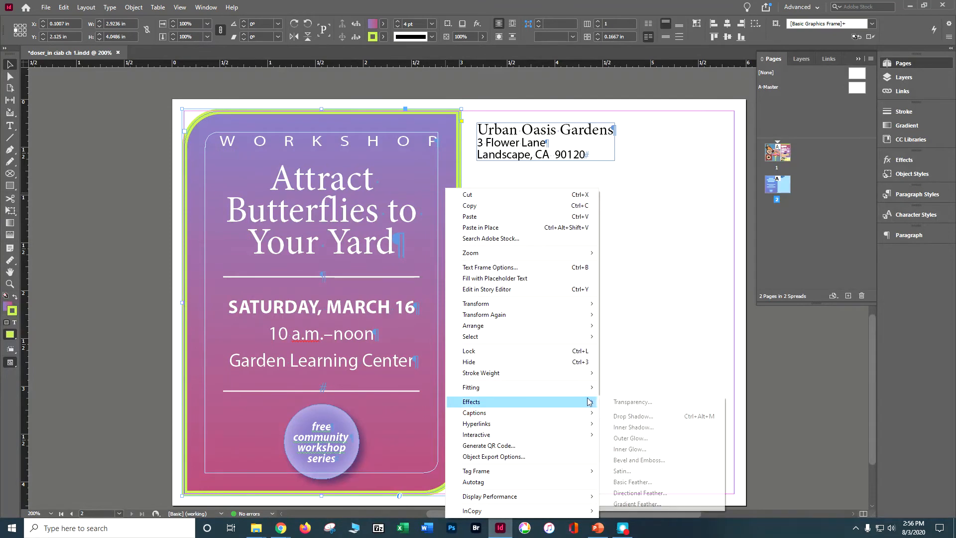
{"action": "left_click", "coordinate": [623, 415]}
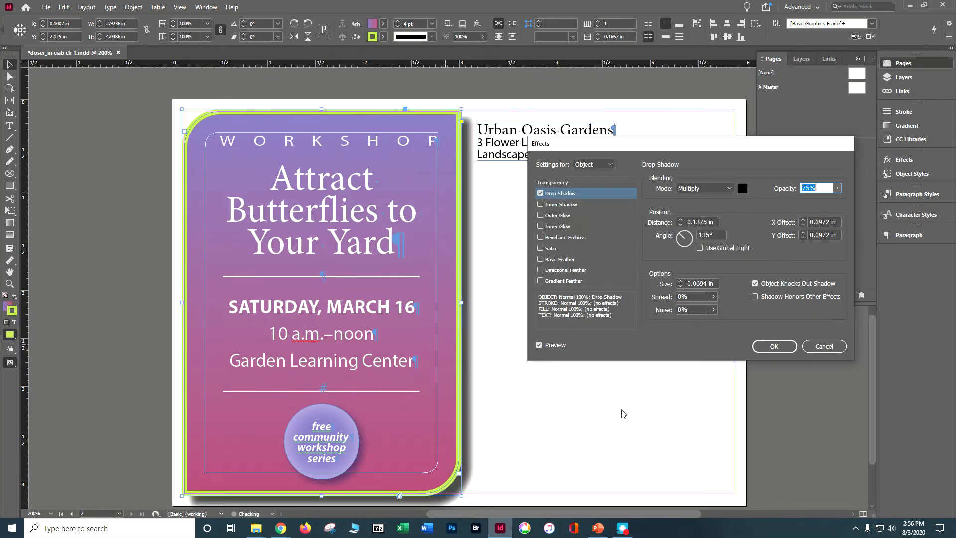
{"action": "left_click", "coordinate": [539, 345]}
{"action": "left_click", "coordinate": [540, 344]}
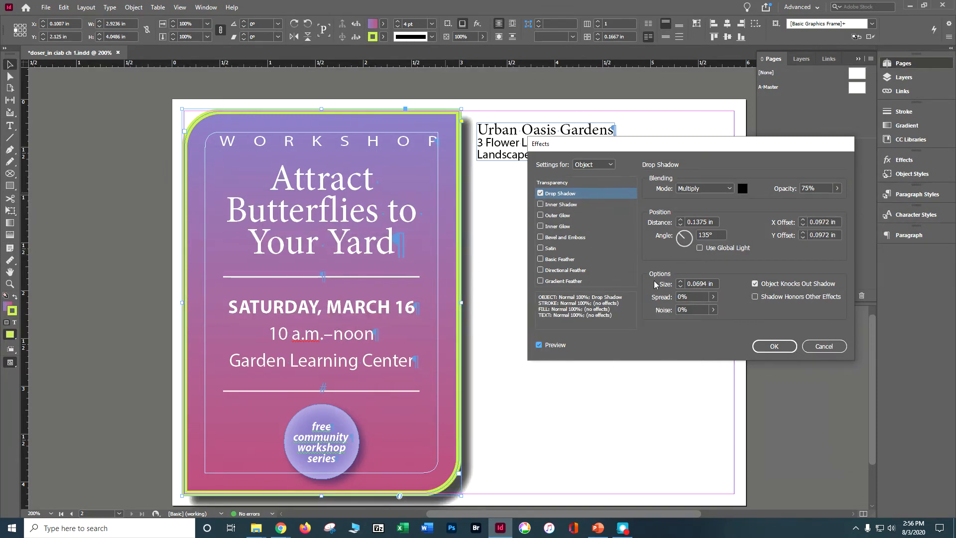
Set the drop shadow's distance to 0.125 in and its opacity to 28%.
{"action": "left_click", "coordinate": [680, 220]}
{"action": "left_click", "coordinate": [680, 220]}
{"action": "left_click", "coordinate": [680, 224]}
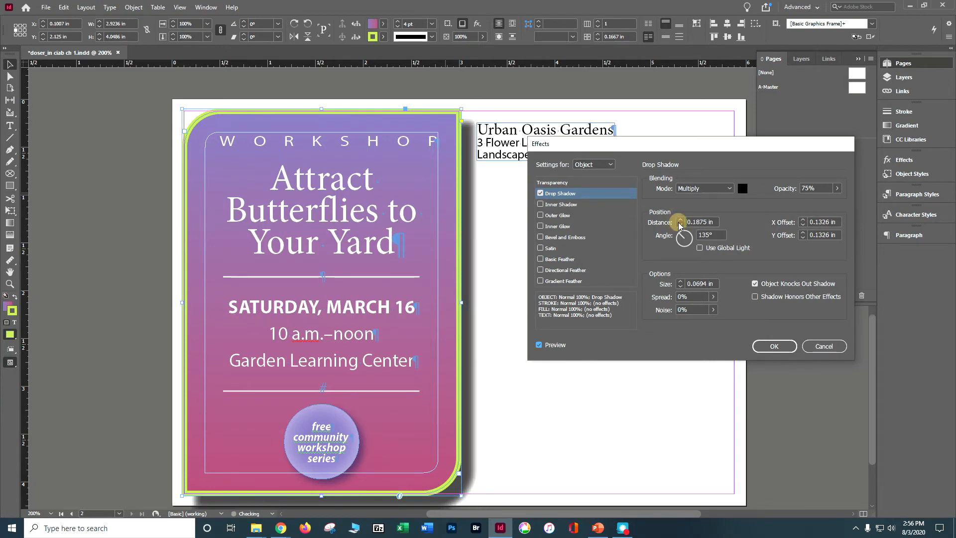
{"action": "left_click", "coordinate": [680, 224]}
{"action": "left_click", "coordinate": [837, 188]}
{"action": "left_click_drag", "start_coordinate": [826, 201], "coordinate": [800, 202]}
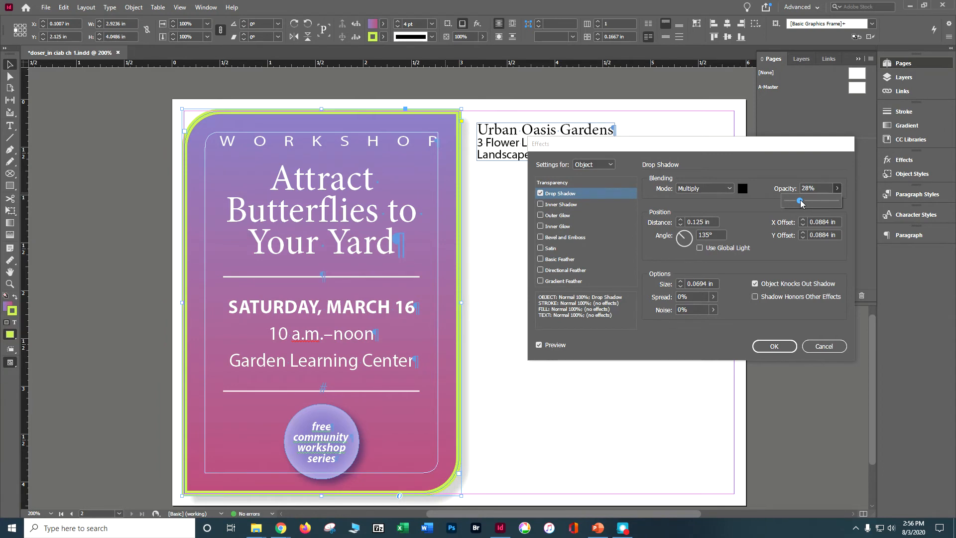
Set the drop shadow's X offset to 0.0625 in and apply the effect.
{"action": "left_click", "coordinate": [802, 225]}
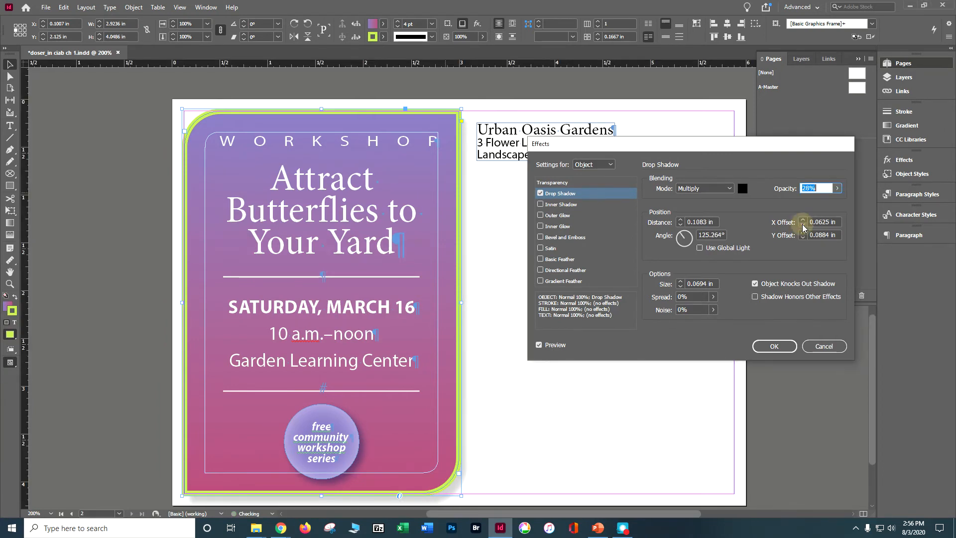
{"action": "left_click", "coordinate": [803, 225]}
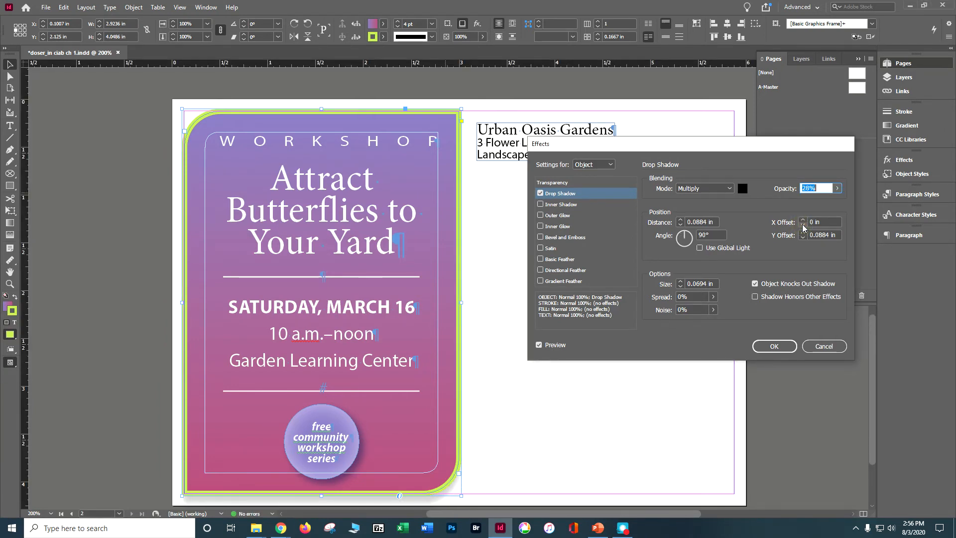
{"action": "left_click", "coordinate": [802, 220]}
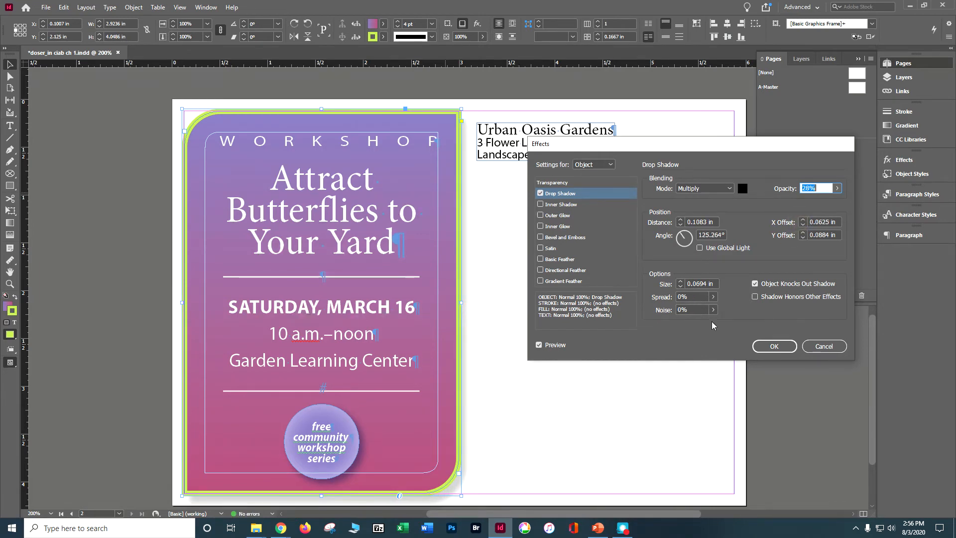
{"action": "left_click", "coordinate": [763, 347]}
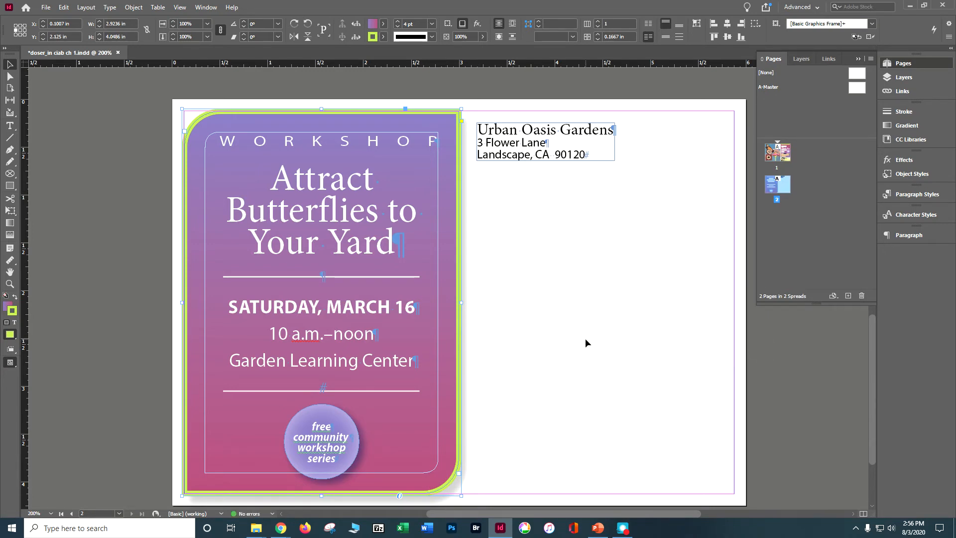
Change the font of the word "Butterflies" in the page 2 title to Andrea Bilarosa.
{"action": "left_click", "coordinate": [530, 160]}
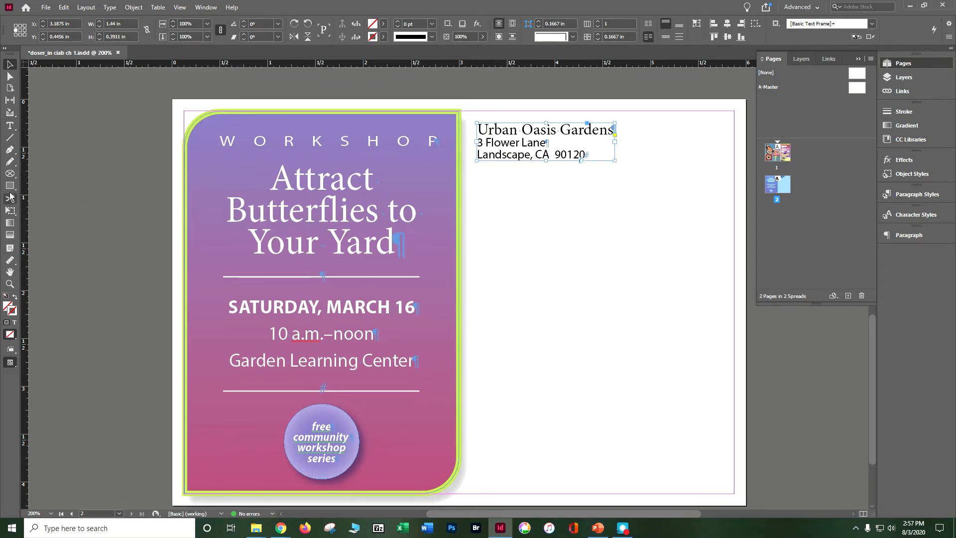
{"action": "left_click", "coordinate": [10, 126]}
{"action": "double_click", "coordinate": [256, 212]}
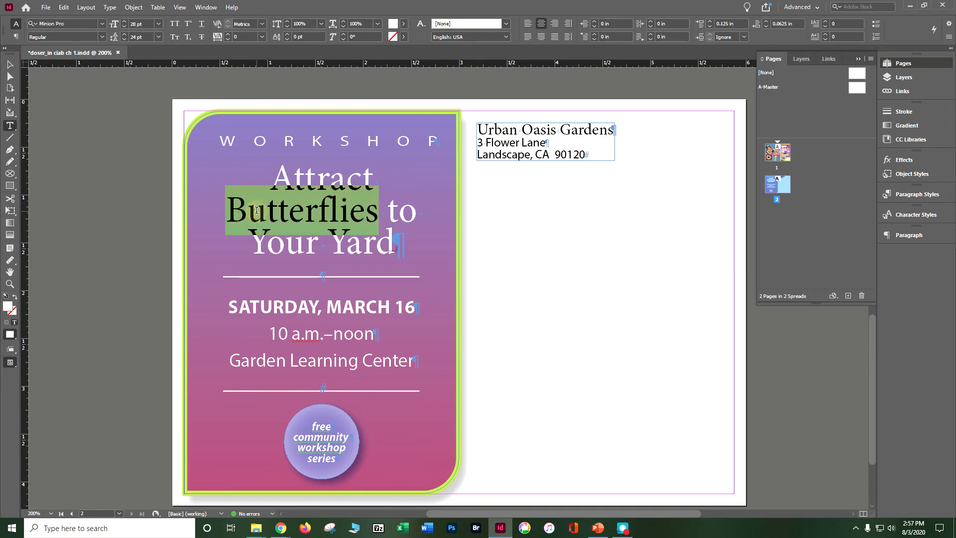
{"action": "left_click", "coordinate": [102, 24]}
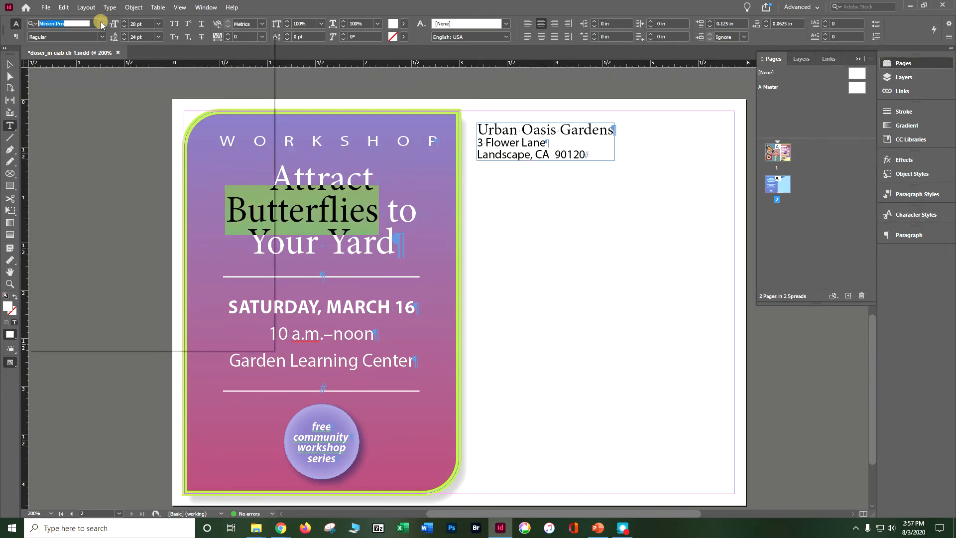
{"action": "scroll", "coordinate": [139, 92], "scroll_direction": "up", "scroll_amount": 8}
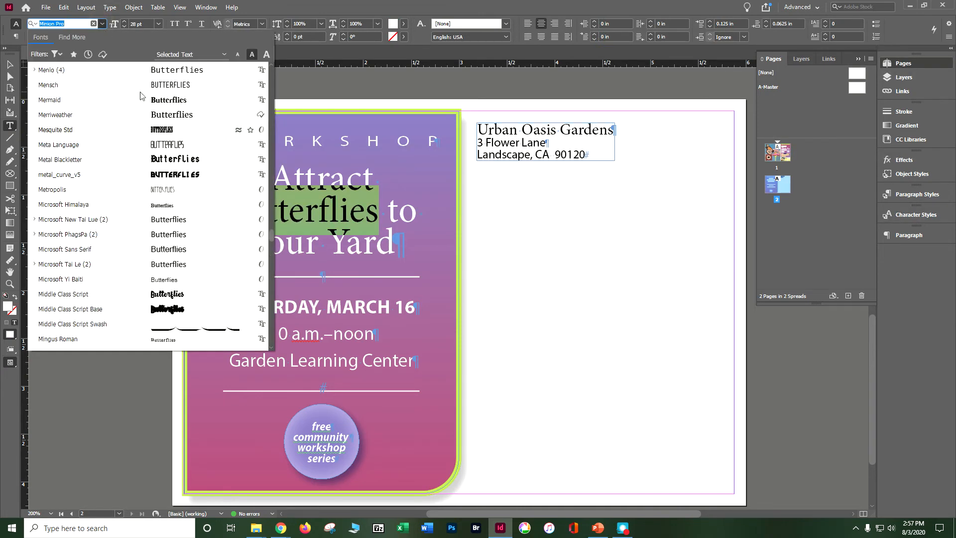
{"action": "scroll", "coordinate": [274, 172], "scroll_direction": "up", "scroll_amount": 20}
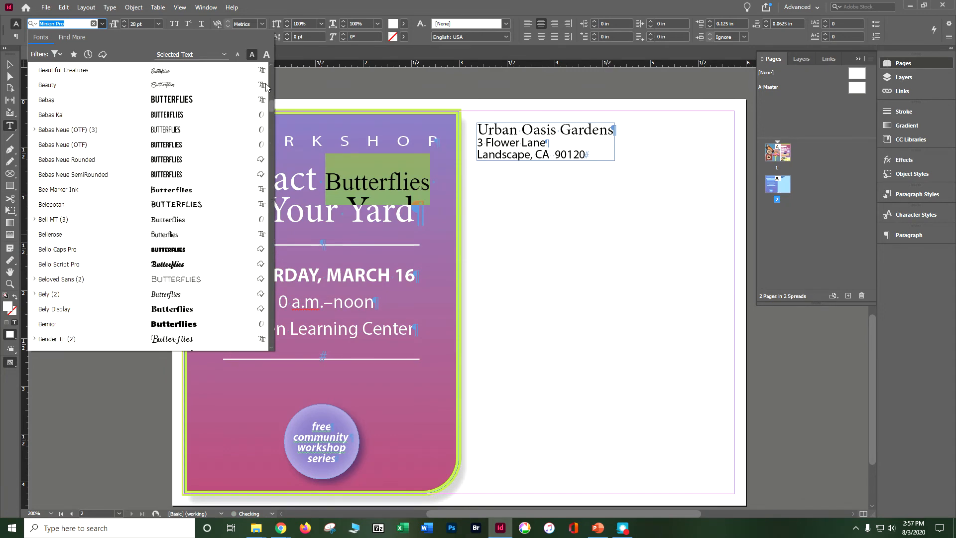
{"action": "left_click", "coordinate": [221, 73]}
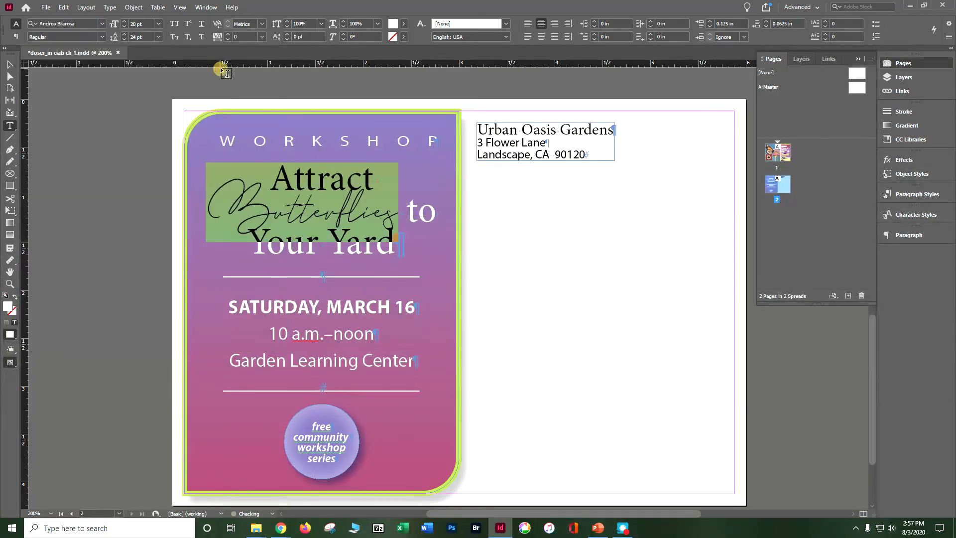
Insert a forced line break before "to" in the page 2 title and save the document.
{"action": "left_click", "coordinate": [406, 209]}
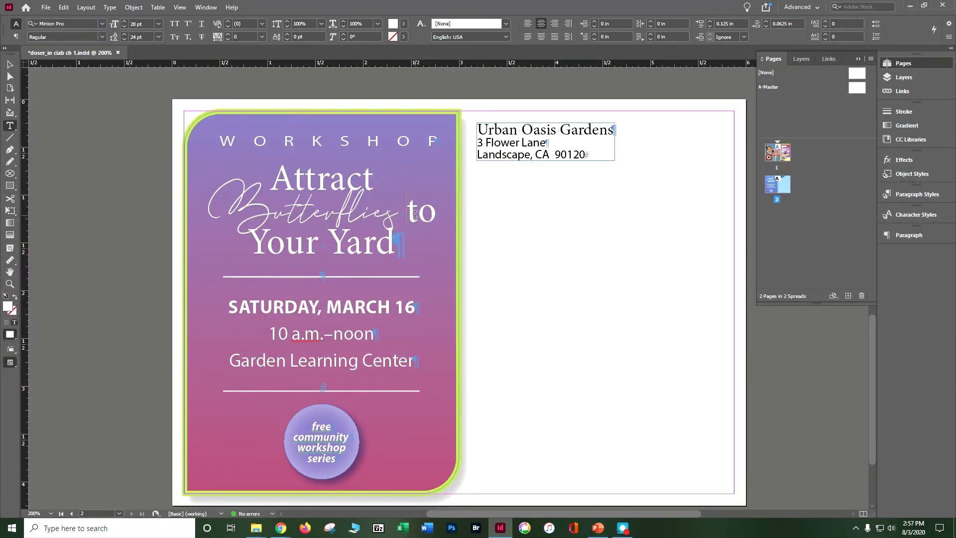
{"action": "key", "text": "shift+Return"}
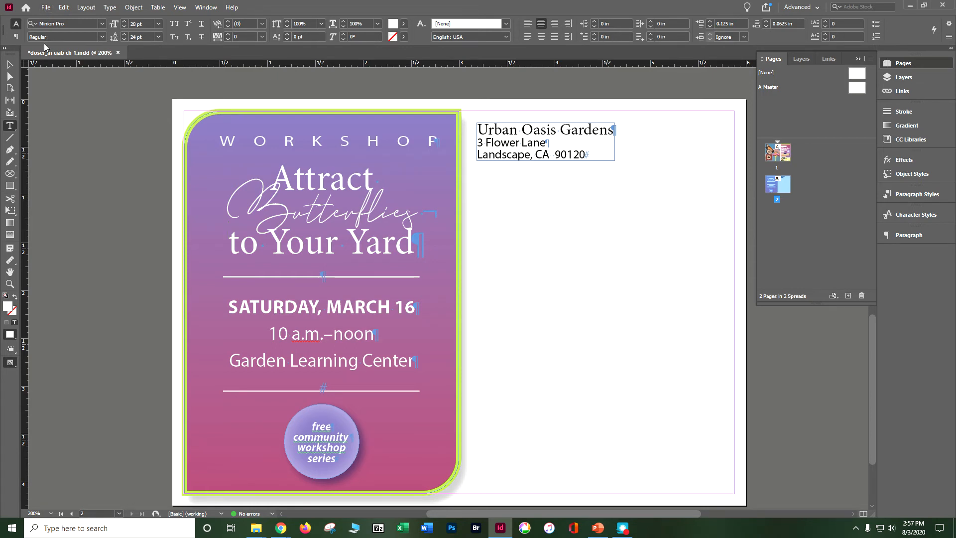
{"action": "key", "text": "ctrl+s"}
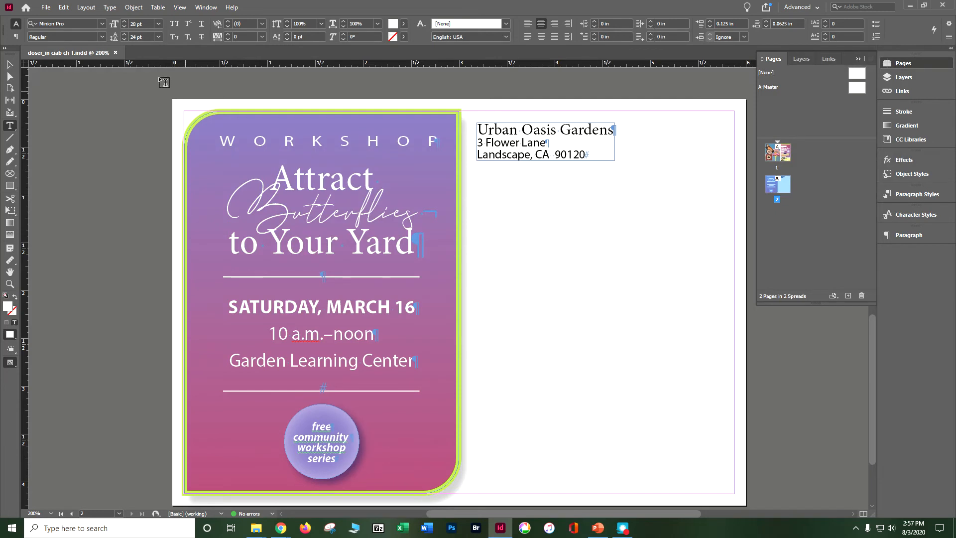
Package the publication into the Lesson01 folder under IN CIAB CC 2020, replacing "Folder" with "PKG" in the package folder name.
{"action": "left_click", "coordinate": [44, 7]}
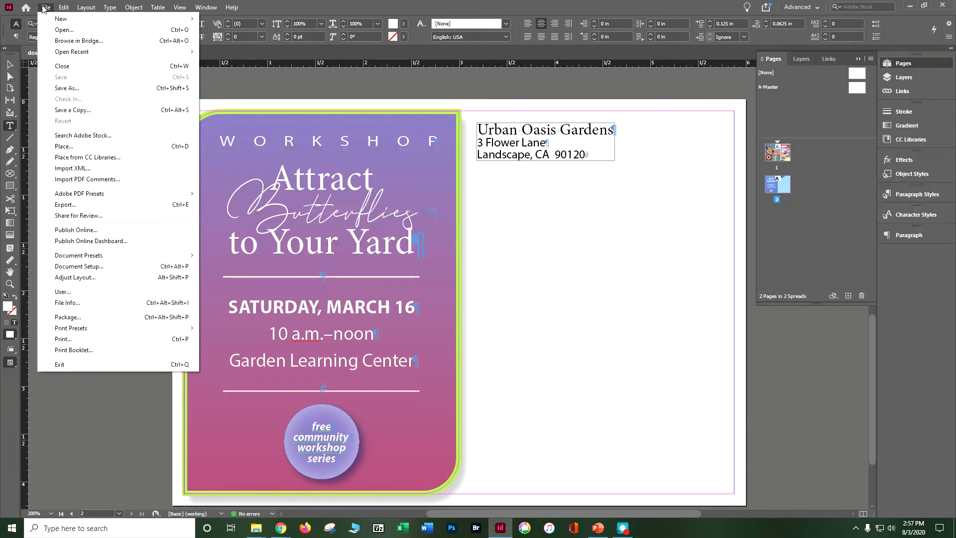
{"action": "left_click", "coordinate": [58, 318]}
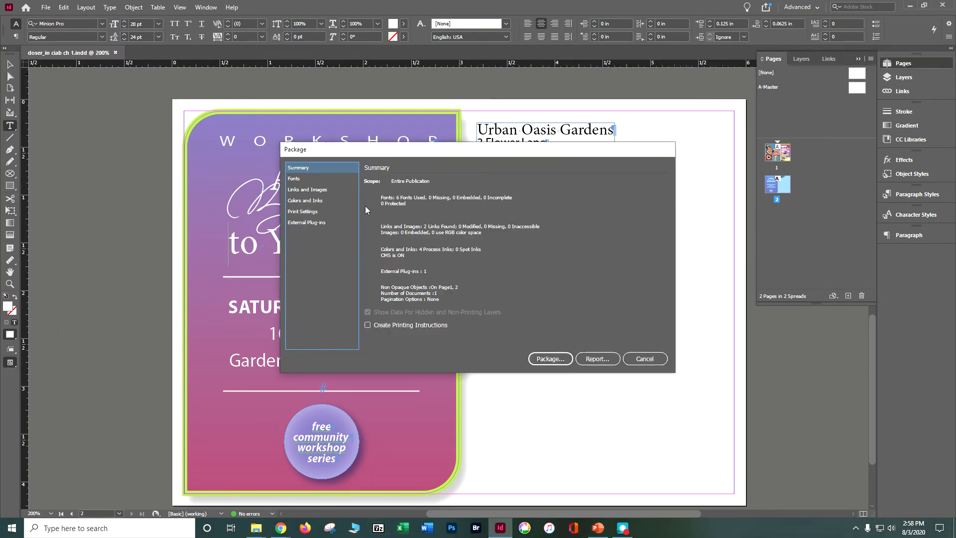
{"action": "left_click", "coordinate": [547, 361]}
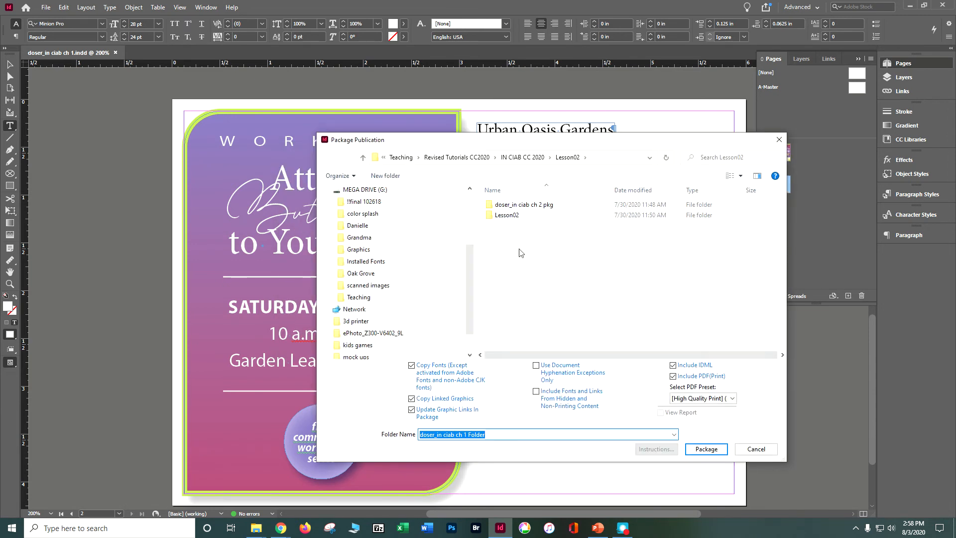
{"action": "left_click", "coordinate": [542, 159]}
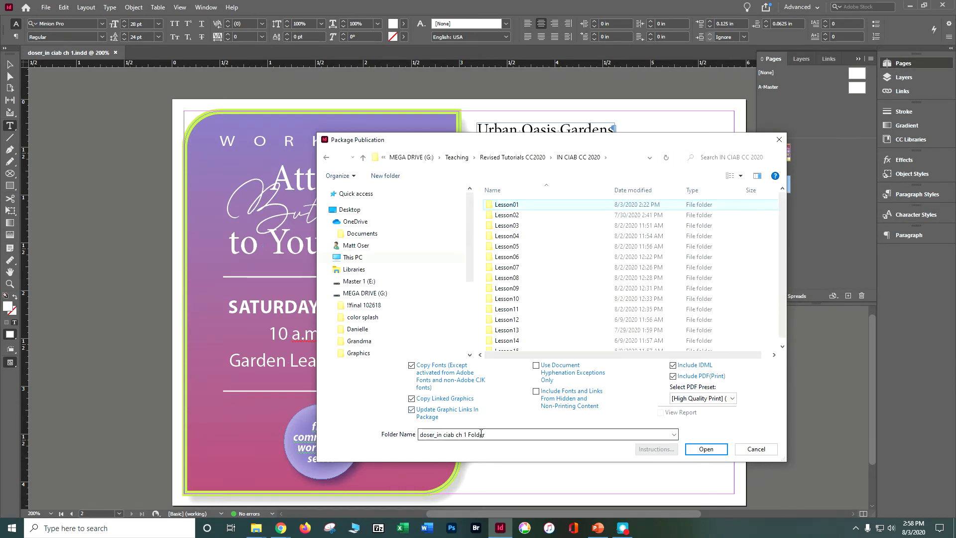
{"action": "double_click", "coordinate": [479, 435]}
{"action": "type", "text": "PKG"}
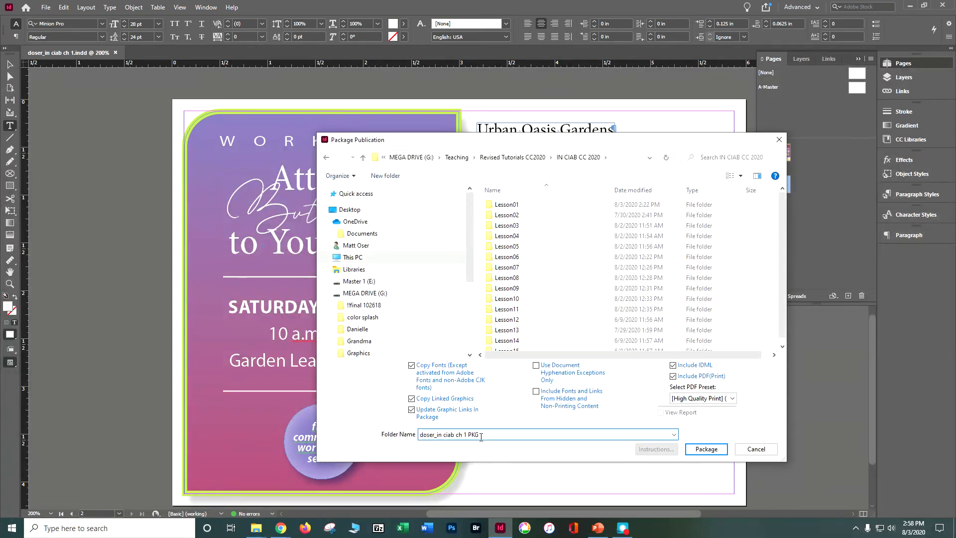
{"action": "double_click", "coordinate": [507, 204]}
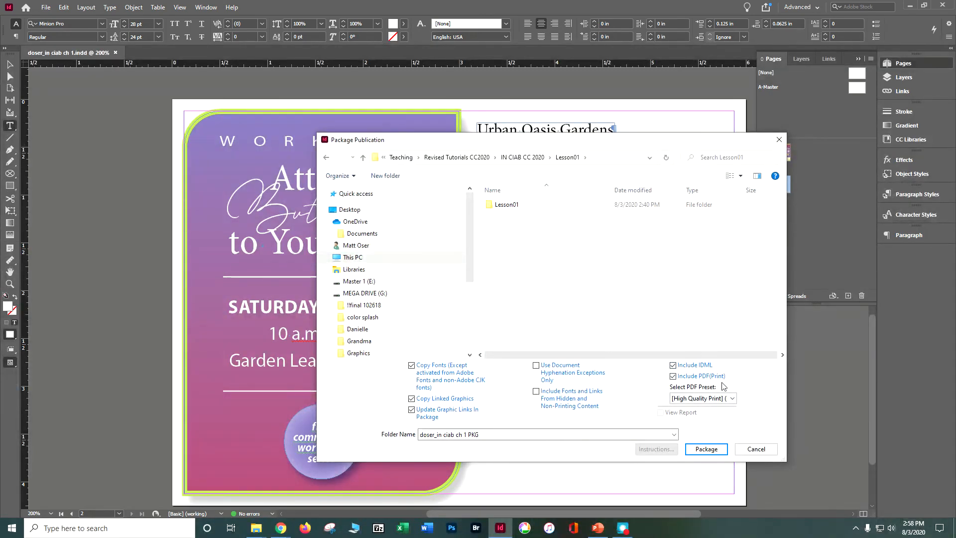
{"action": "left_click", "coordinate": [697, 450]}
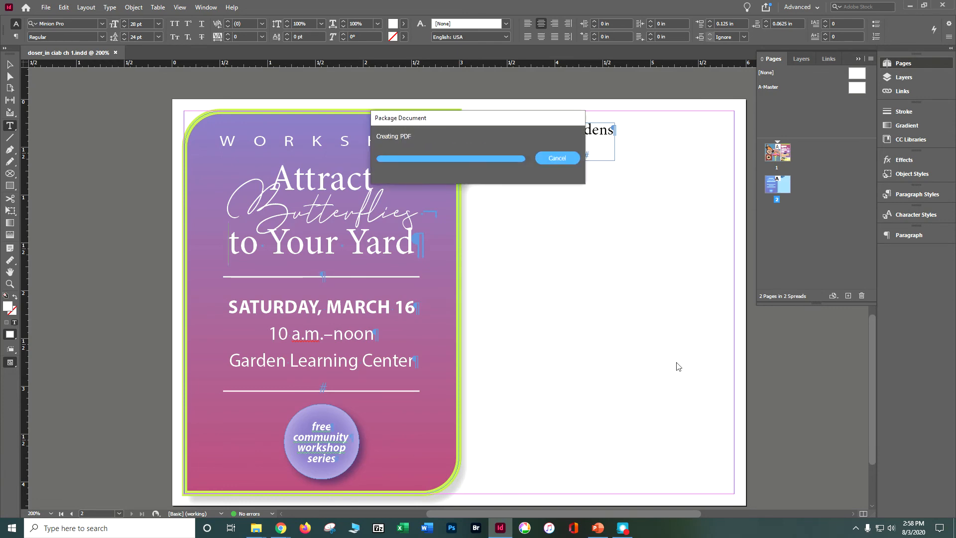
{"action": "mouse_move", "coordinate": [256, 527]}
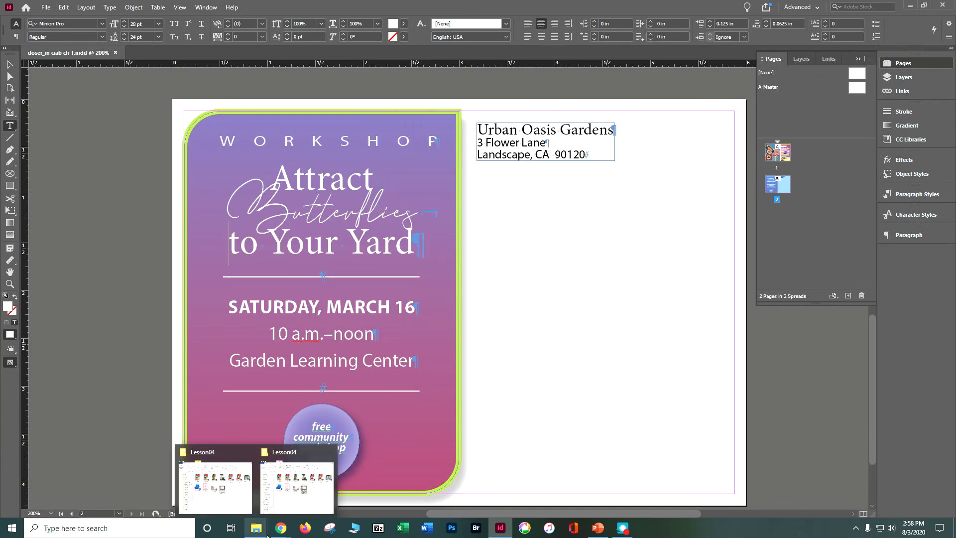
Switch to File Explorer, open the Lesson01 folder under IN CIAB CC 2020 and delete the old pkg zip file.
{"action": "left_click", "coordinate": [250, 470]}
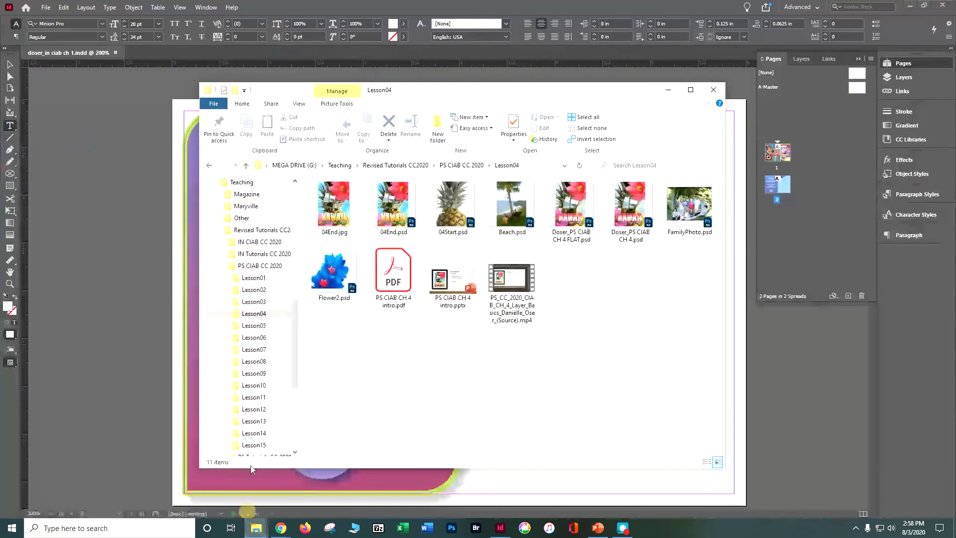
{"action": "left_click", "coordinate": [394, 165]}
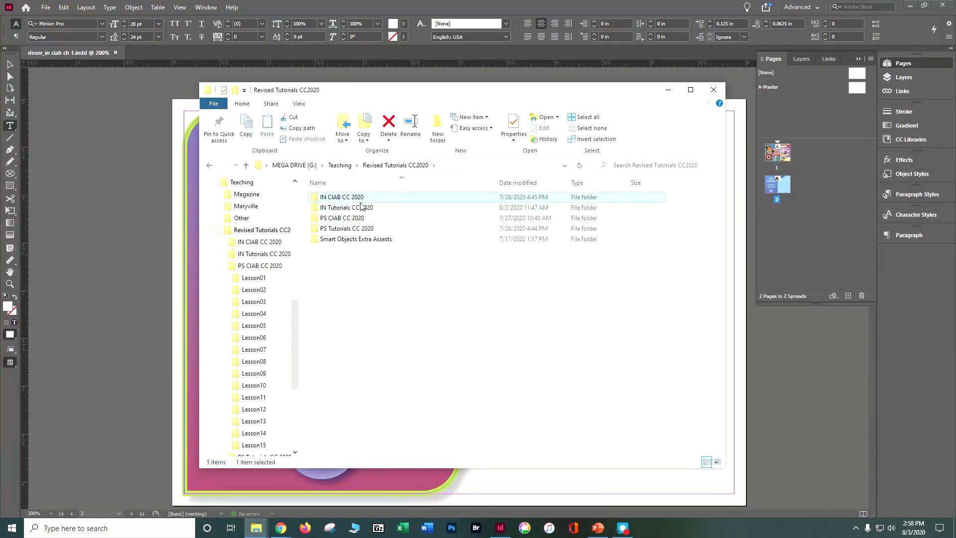
{"action": "double_click", "coordinate": [359, 198]}
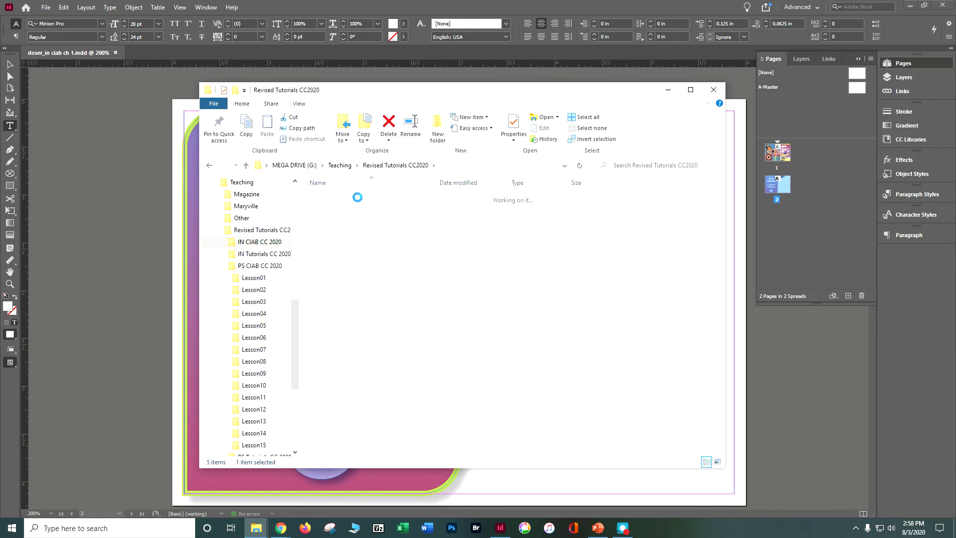
{"action": "double_click", "coordinate": [342, 198]}
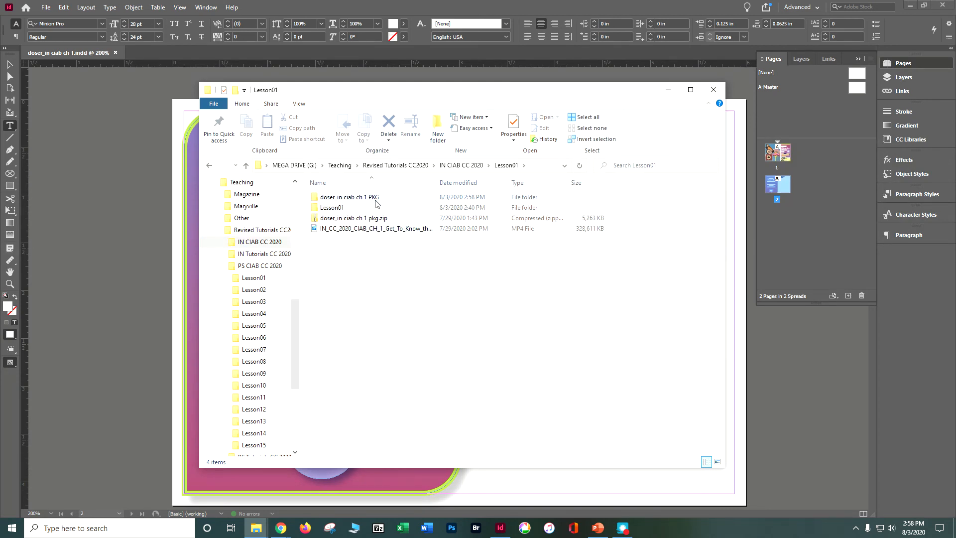
{"action": "right_click", "coordinate": [375, 219]}
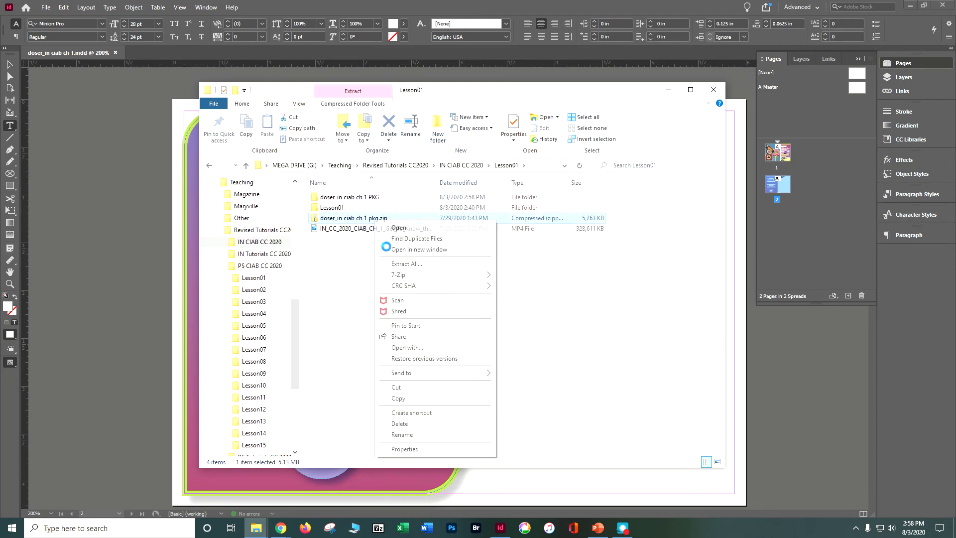
{"action": "left_click", "coordinate": [431, 424]}
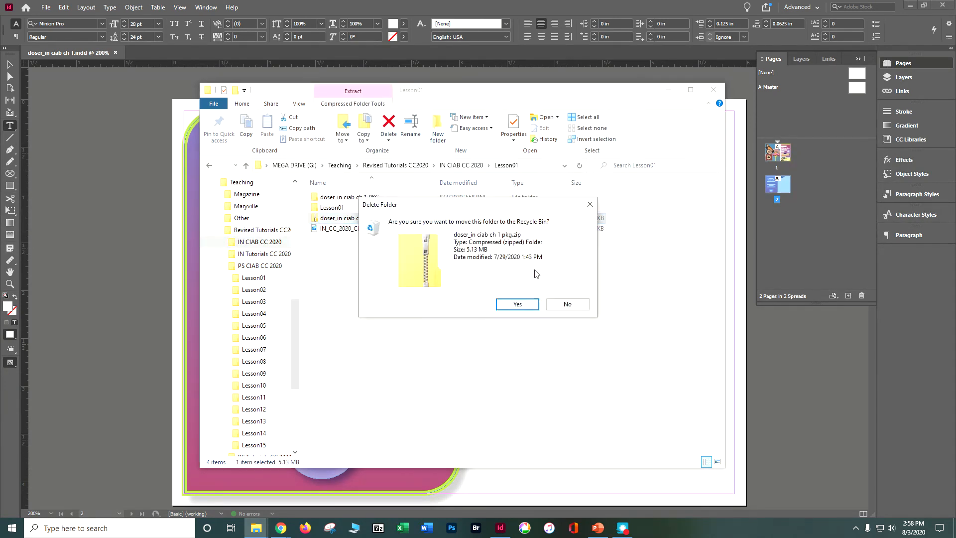
{"action": "left_click", "coordinate": [515, 303]}
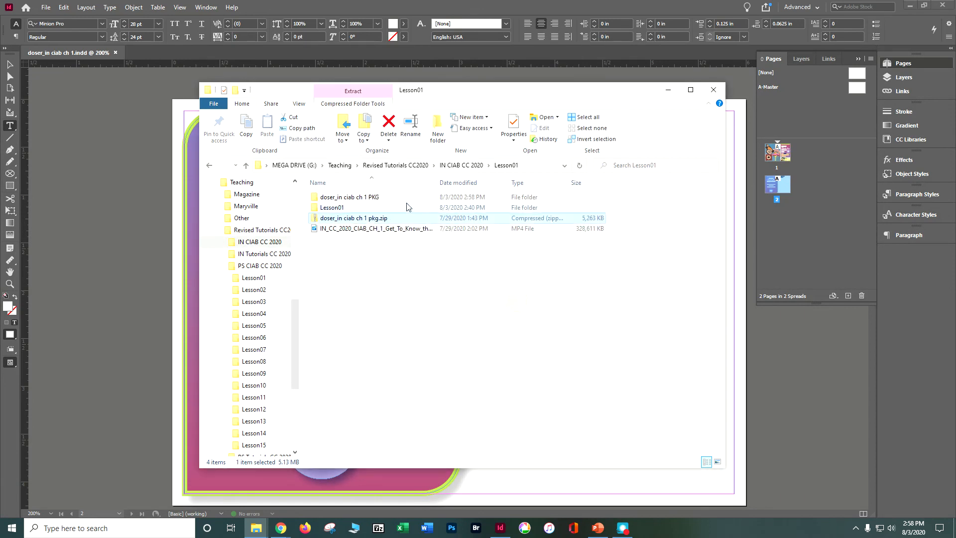
Examine the Document fonts and Links subfolders of the new PKG package folder, and return to the Lesson01 folder.
{"action": "double_click", "coordinate": [363, 198]}
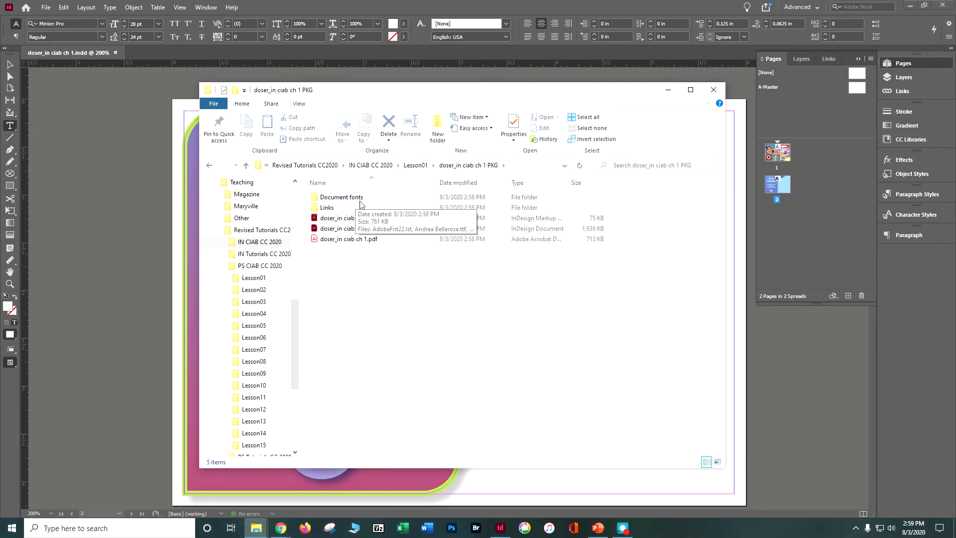
{"action": "double_click", "coordinate": [362, 198]}
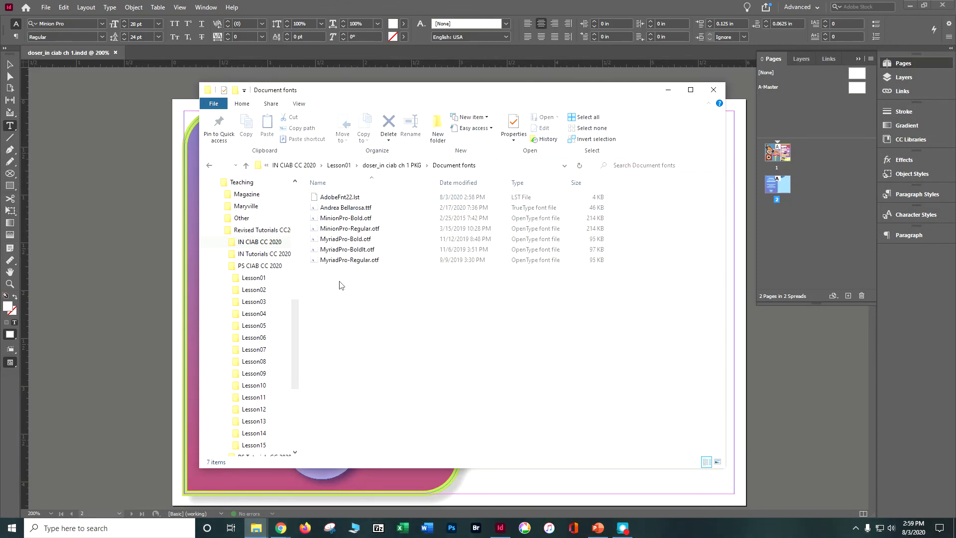
{"action": "left_click", "coordinate": [210, 166]}
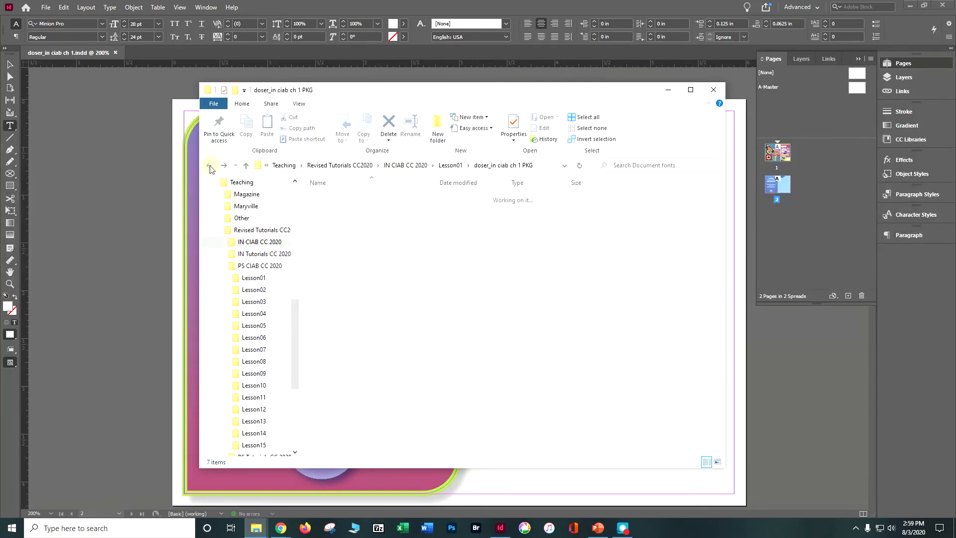
{"action": "double_click", "coordinate": [322, 208]}
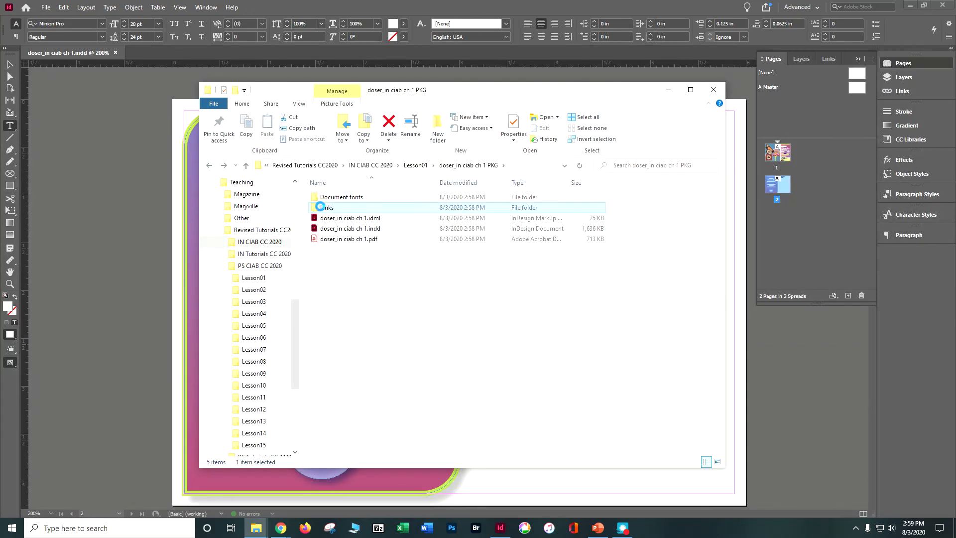
{"action": "left_click", "coordinate": [207, 168]}
{"action": "left_click", "coordinate": [209, 166]}
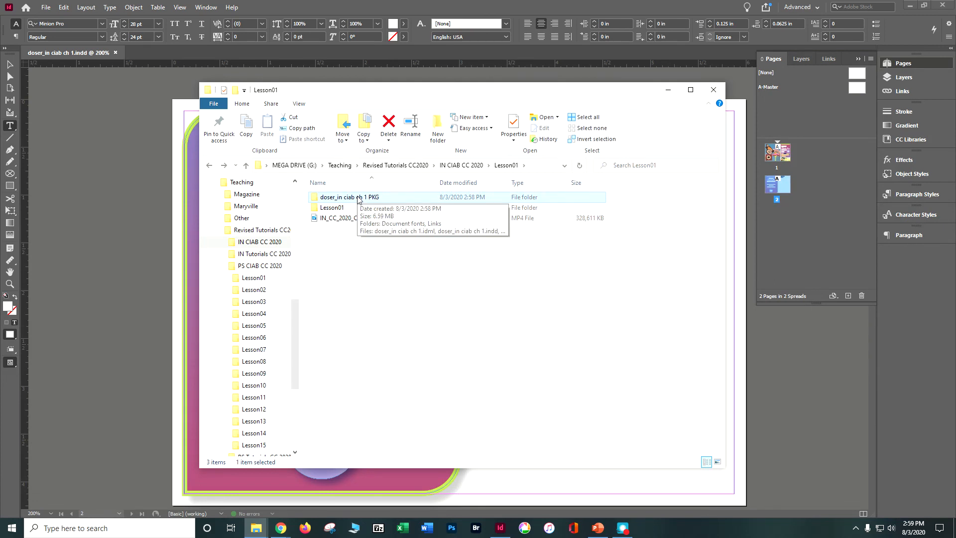
Compress the PKG package folder into a zip file in Lesson01, keep its default name and select it.
{"action": "right_click", "coordinate": [358, 200]}
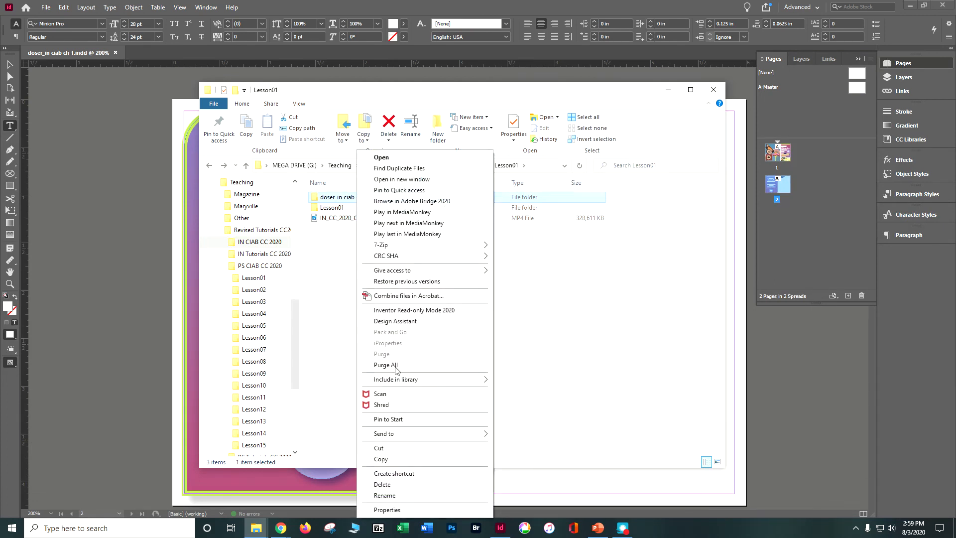
{"action": "mouse_move", "coordinate": [417, 438]}
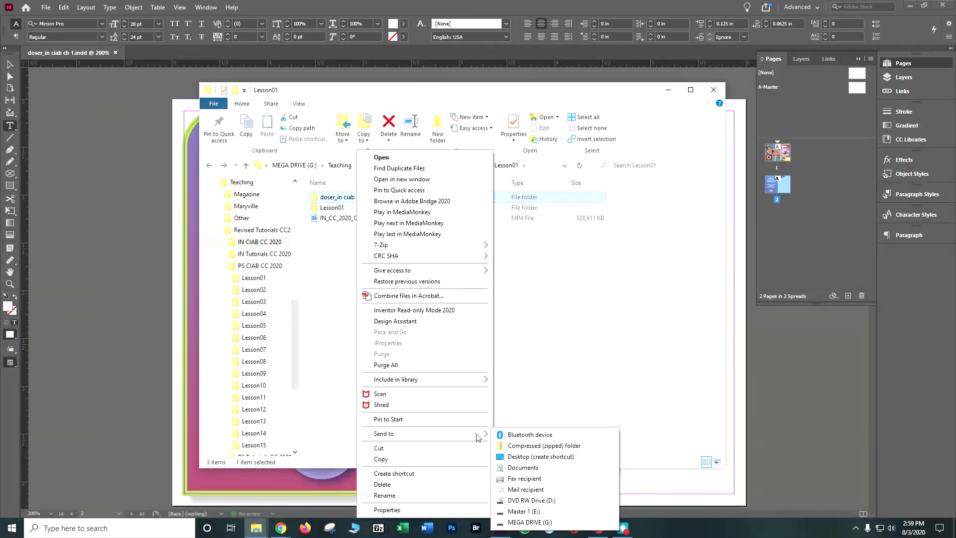
{"action": "left_click", "coordinate": [536, 450]}
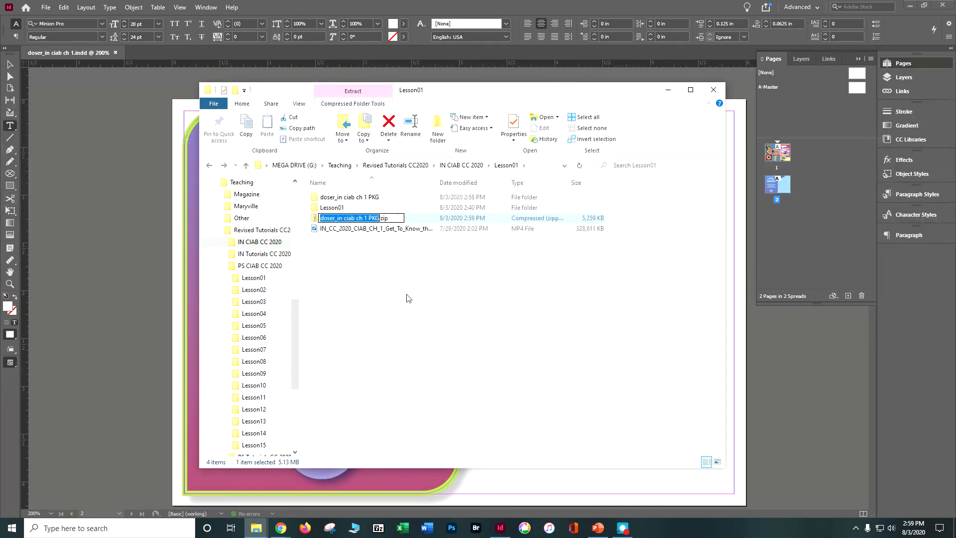
{"action": "left_click", "coordinate": [391, 314]}
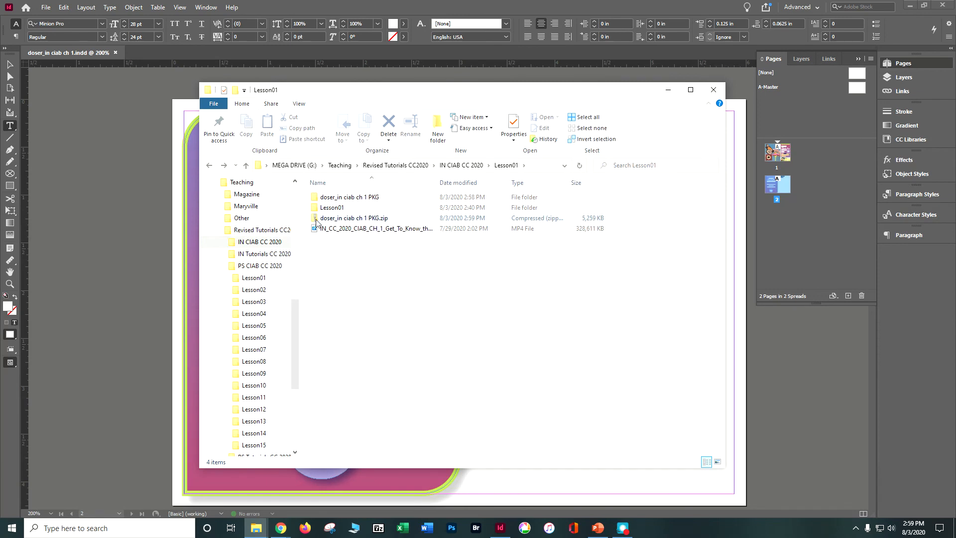
{"action": "left_click", "coordinate": [349, 218]}
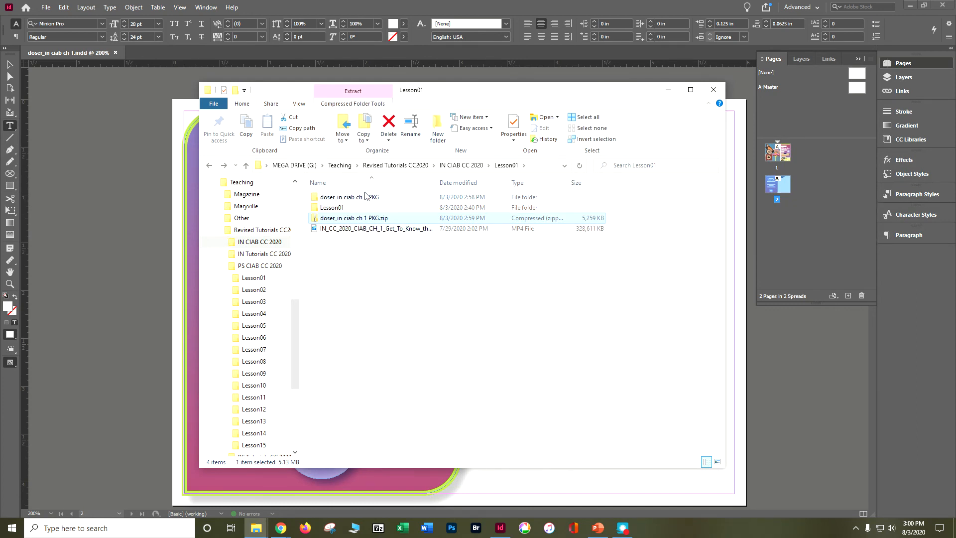
Go up to the IN CIAB CC 2020 folder and close the File Explorer window to return to InDesign.
{"action": "left_click", "coordinate": [450, 165]}
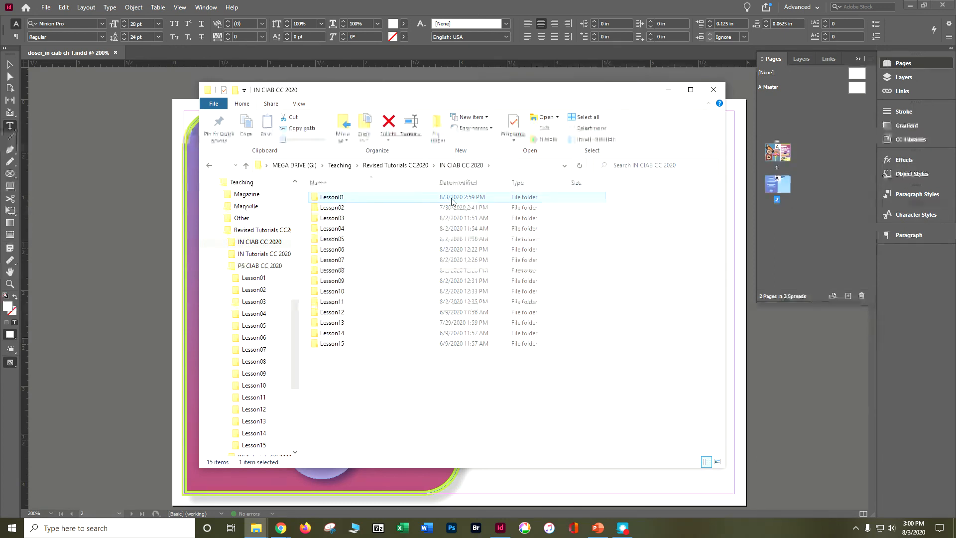
{"action": "left_click", "coordinate": [467, 167]}
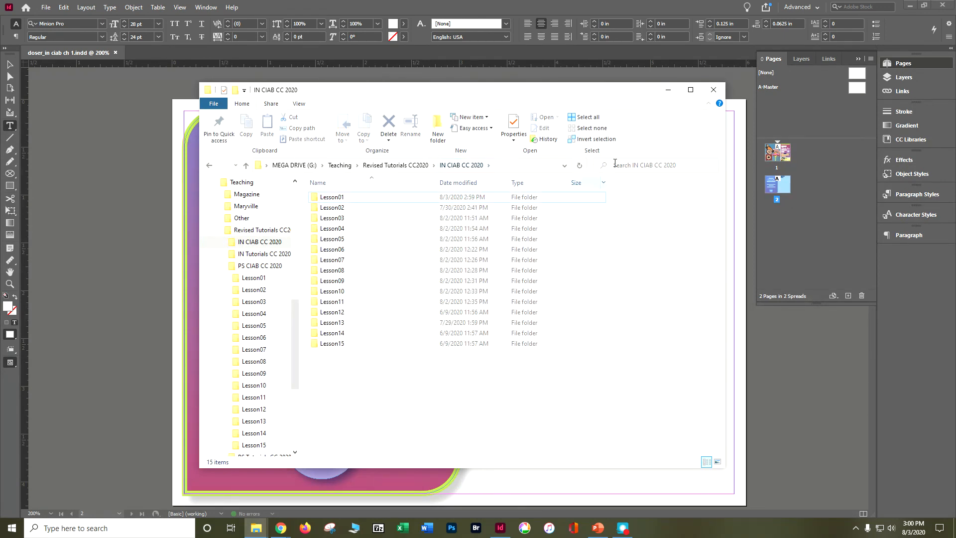
{"action": "left_click", "coordinate": [714, 92]}
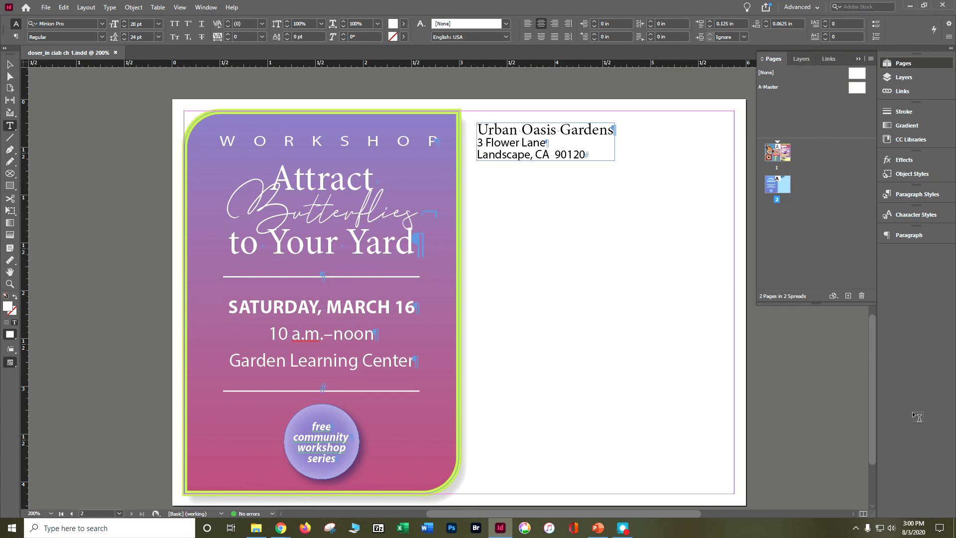